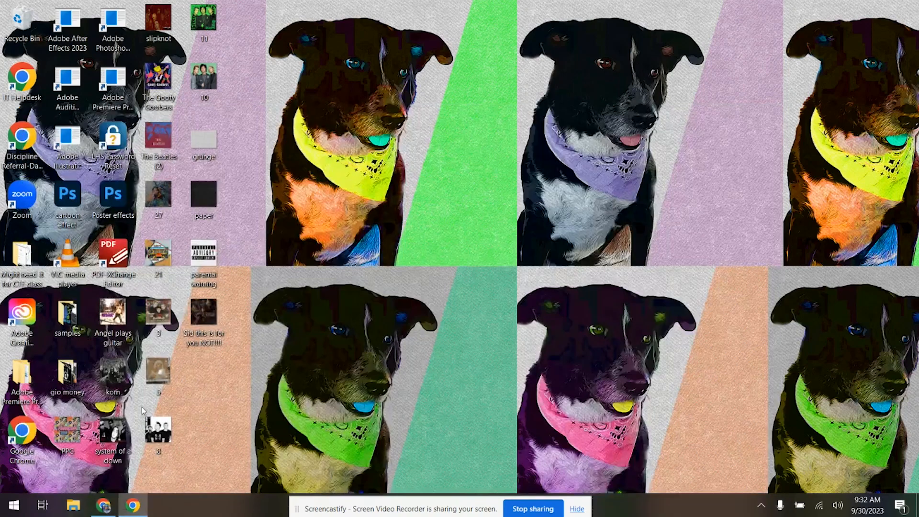
- Launch Adobe Photoshop 2022
left_click(13, 505)
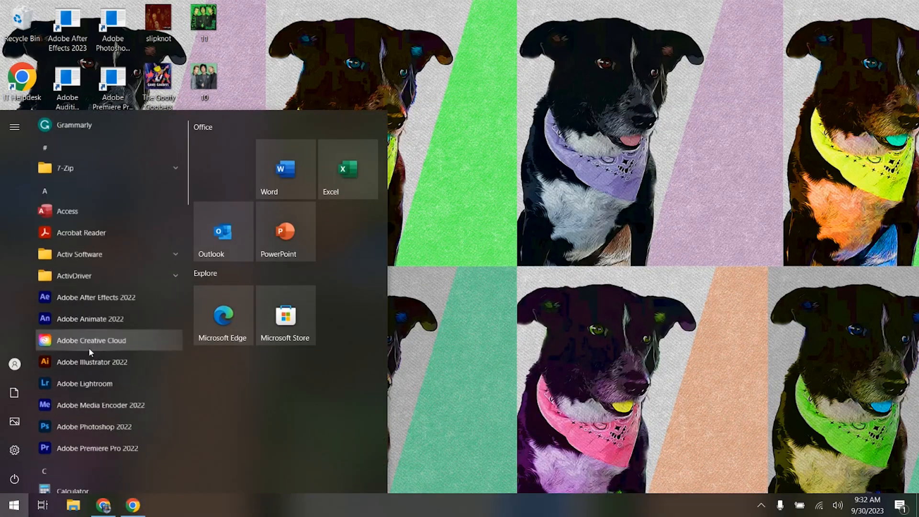
scroll(91, 350, "down", 2)
left_click(99, 339)
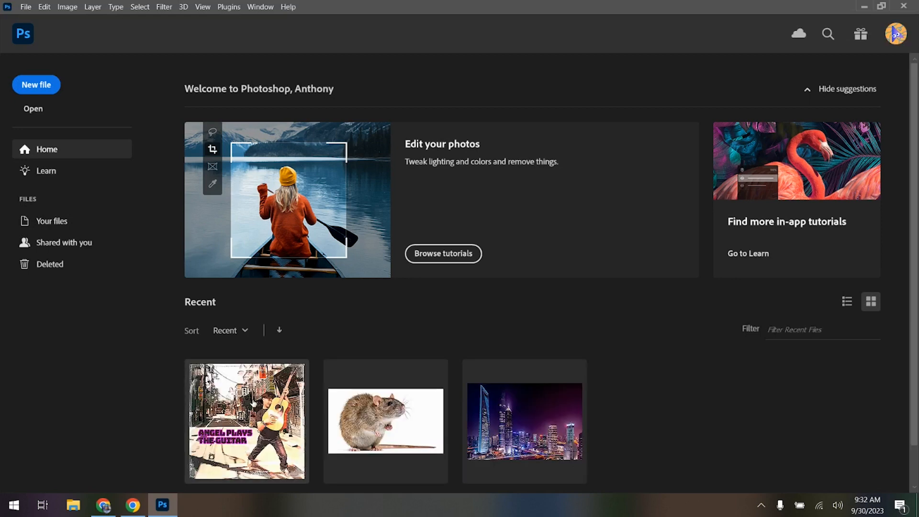
- Open the recent image of the guitar player, close it again, and clear the recent file list
left_click(266, 420)
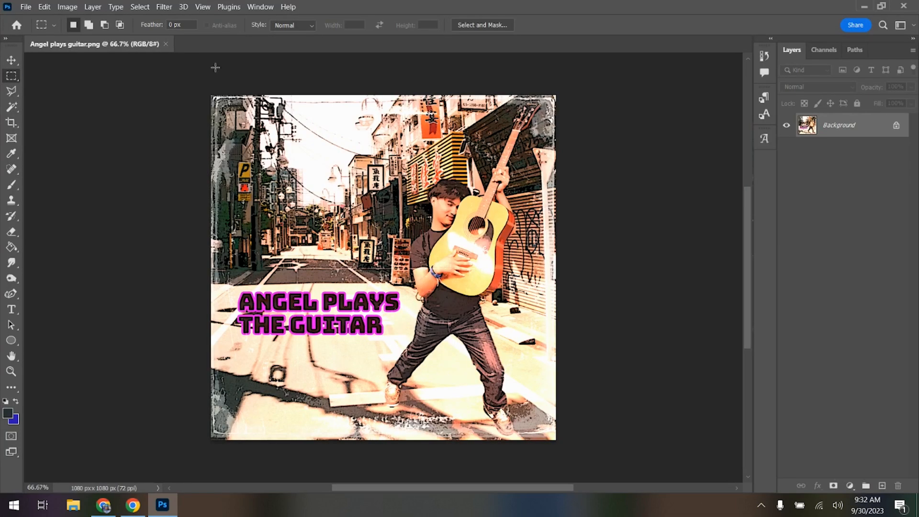
left_click(165, 44)
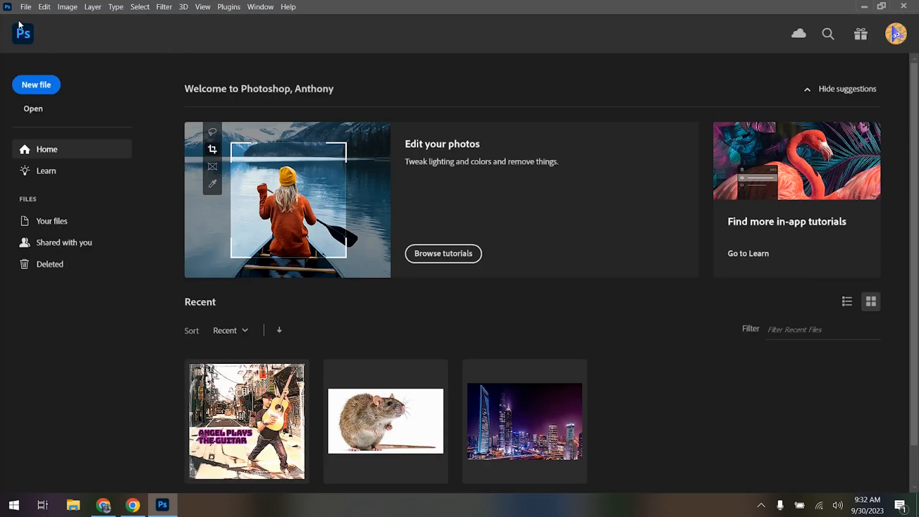
left_click(26, 7)
mouse_move(48, 74)
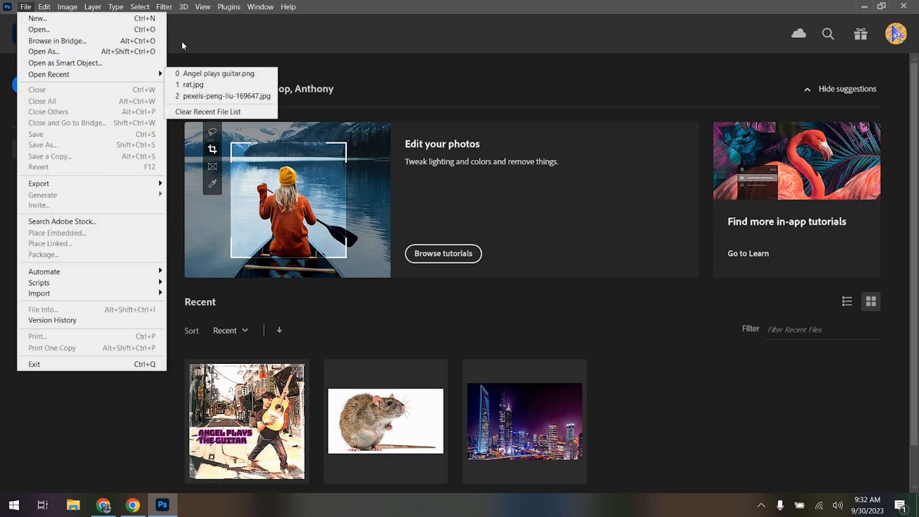
left_click(235, 112)
- Create a new document from the 1492 x 1492 px preset, with width and height set to 15 inches
left_click(51, 88)
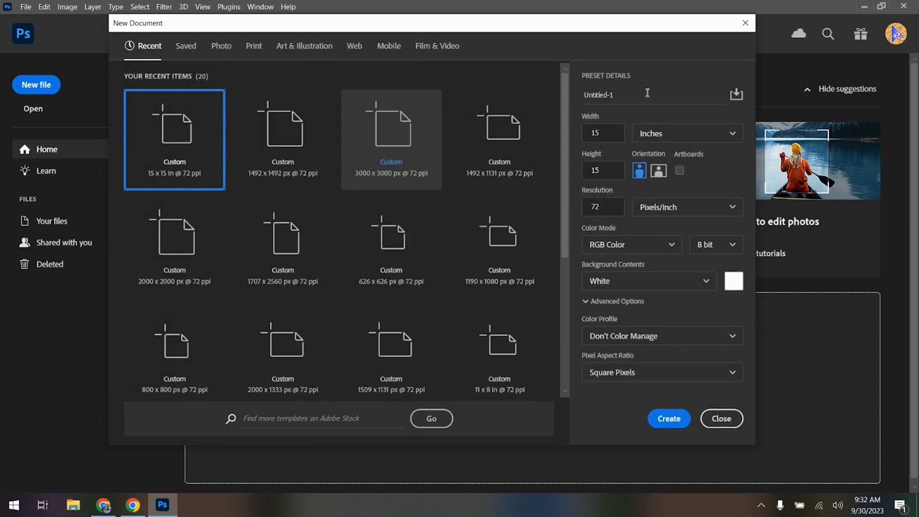
left_click(295, 146)
left_click(704, 138)
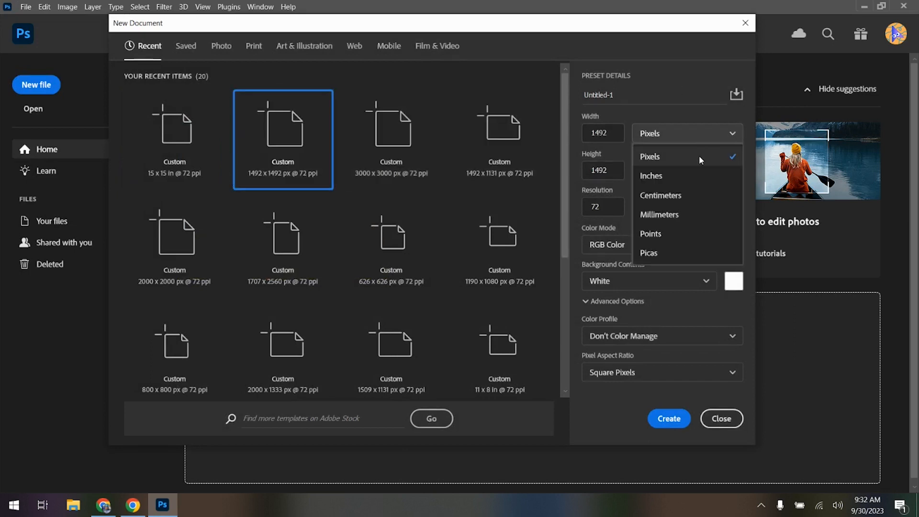
left_click(697, 176)
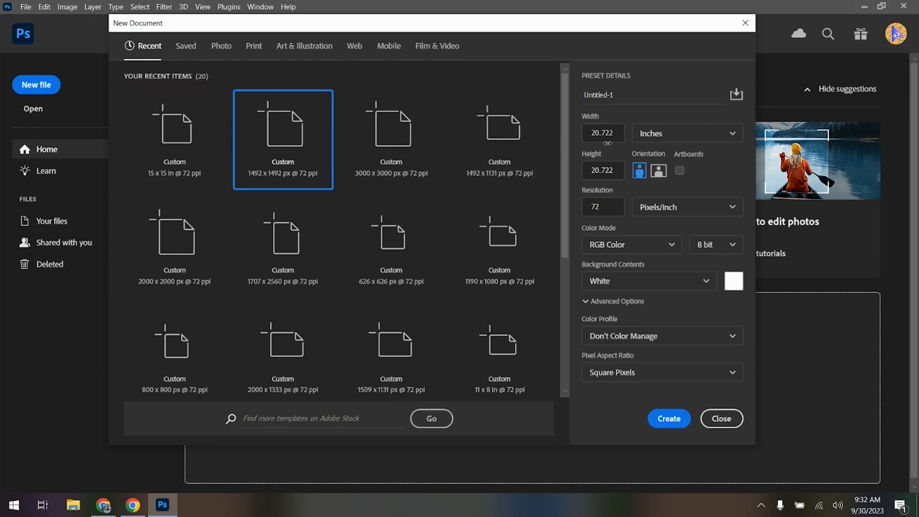
left_click(604, 134)
type("15")
left_click(613, 171)
type("15")
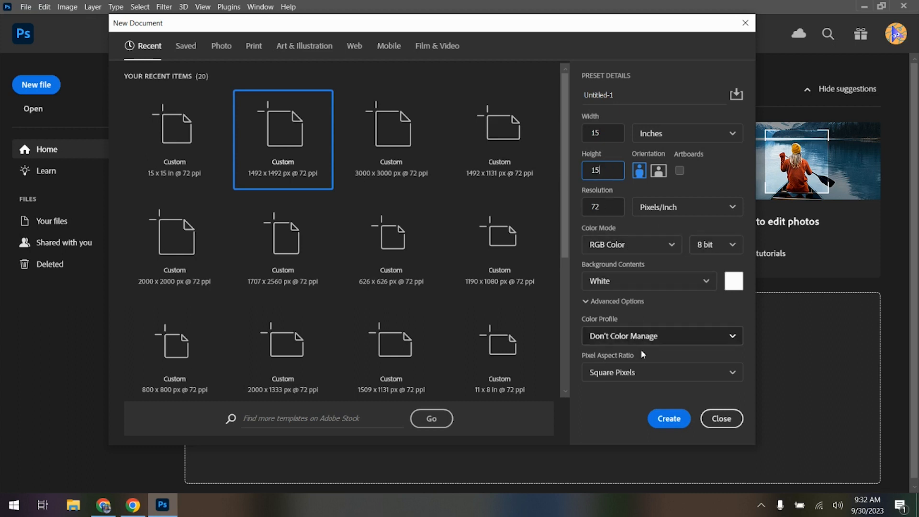
left_click(669, 419)
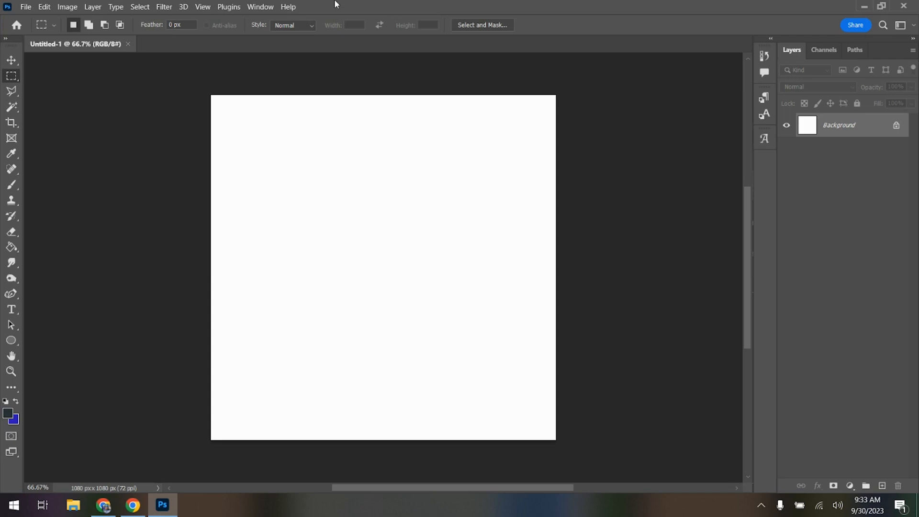
- Reset the Essentials workspace and hide the Color and Properties panels
left_click(256, 9)
mouse_move(344, 29)
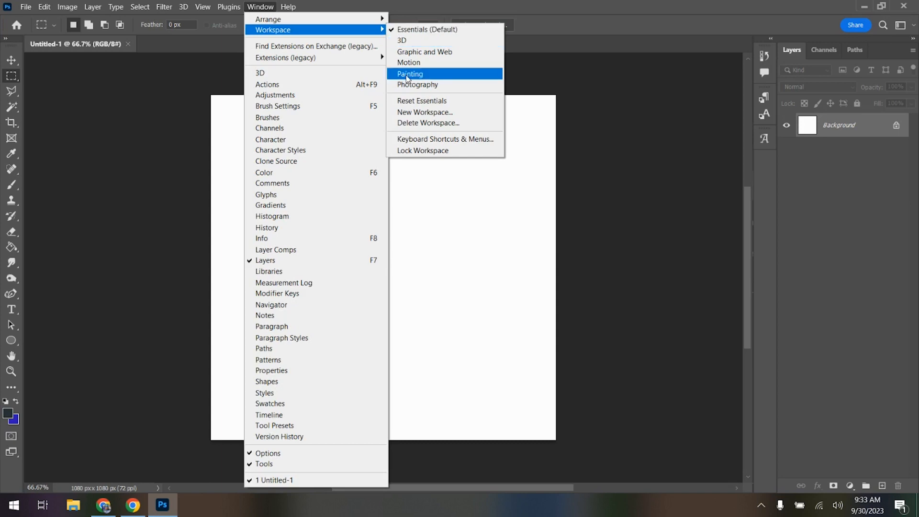
left_click(423, 101)
left_click(261, 6)
left_click(264, 172)
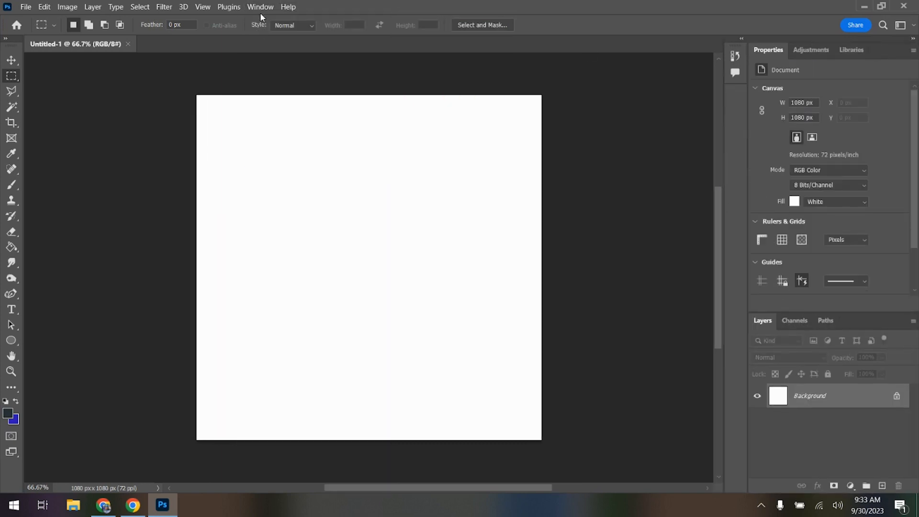
left_click(261, 7)
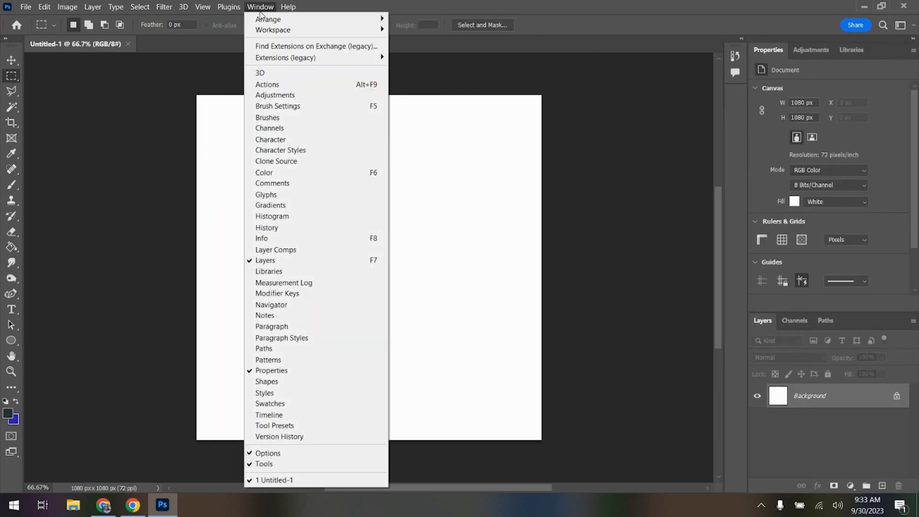
left_click(284, 373)
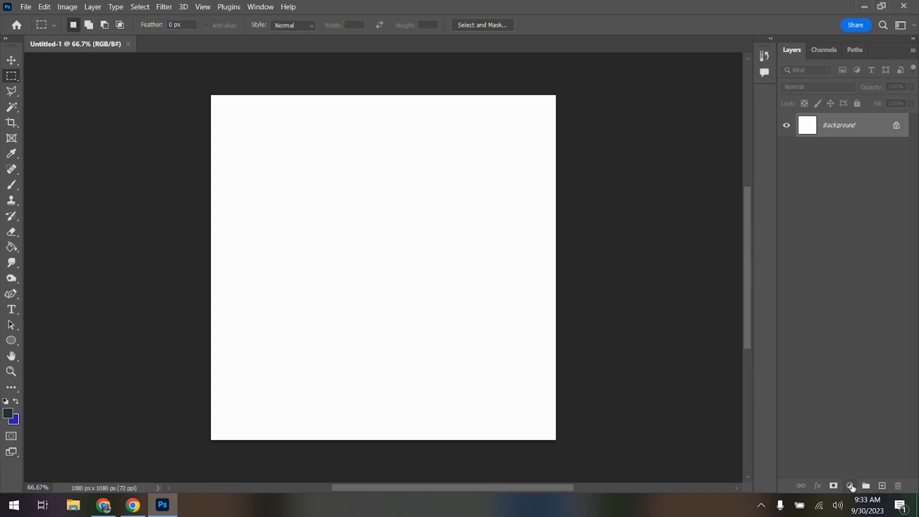
left_click(851, 486)
left_click(852, 486)
left_click(26, 7)
left_click(33, 29)
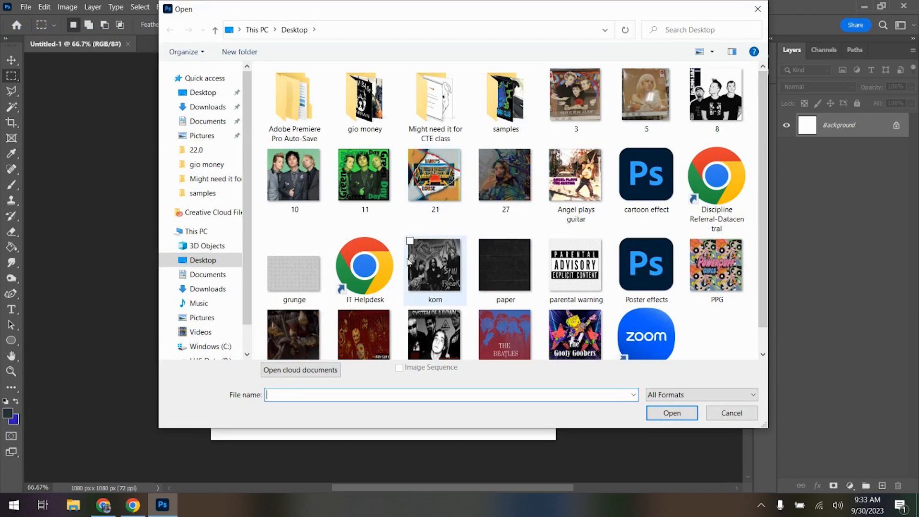
left_click(298, 186)
left_click(672, 414)
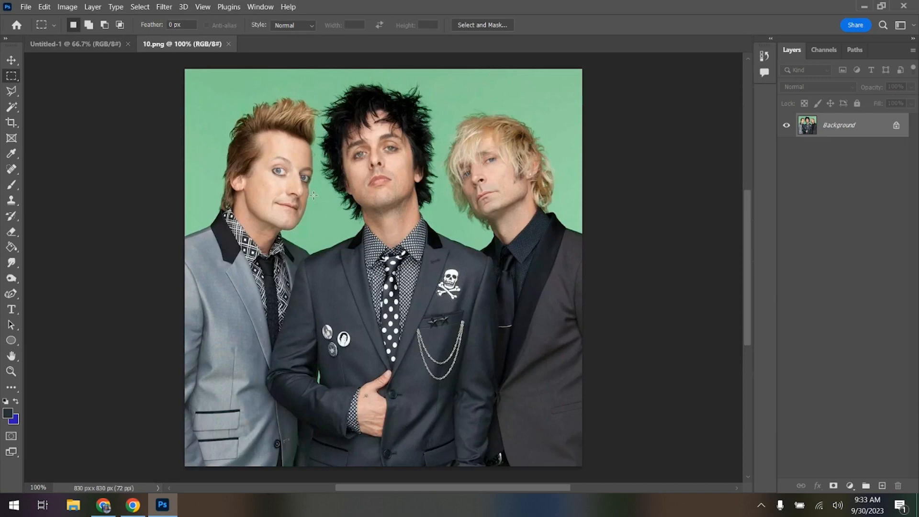
left_click(229, 43)
- Open the dark image of puppet musicians in party hats from the Desktop folder
left_click(25, 7)
left_click(31, 30)
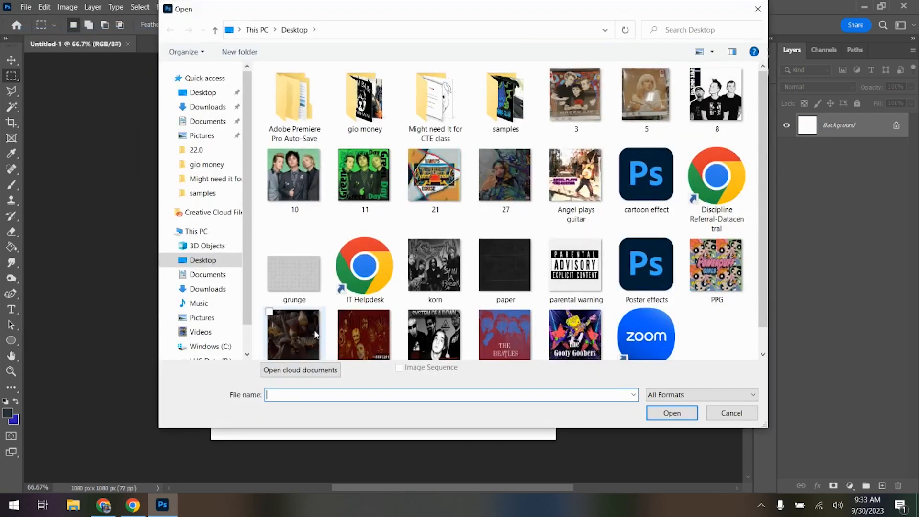
left_click(314, 334)
left_click(670, 412)
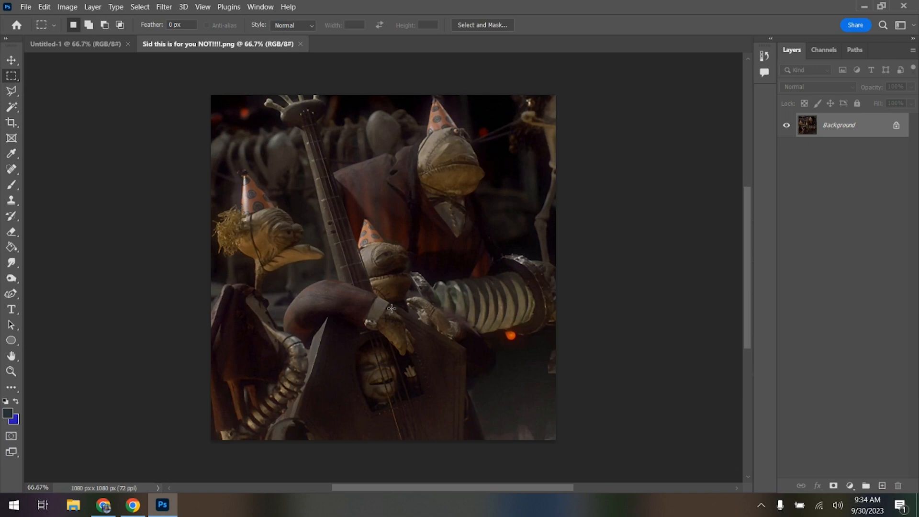
- Copy the entire puppet image into Untitled-1 as a new layer at its pasted size, and close the source image
key("ctrl+a")
key("ctrl+c")
left_click(61, 43)
key("ctrl+v")
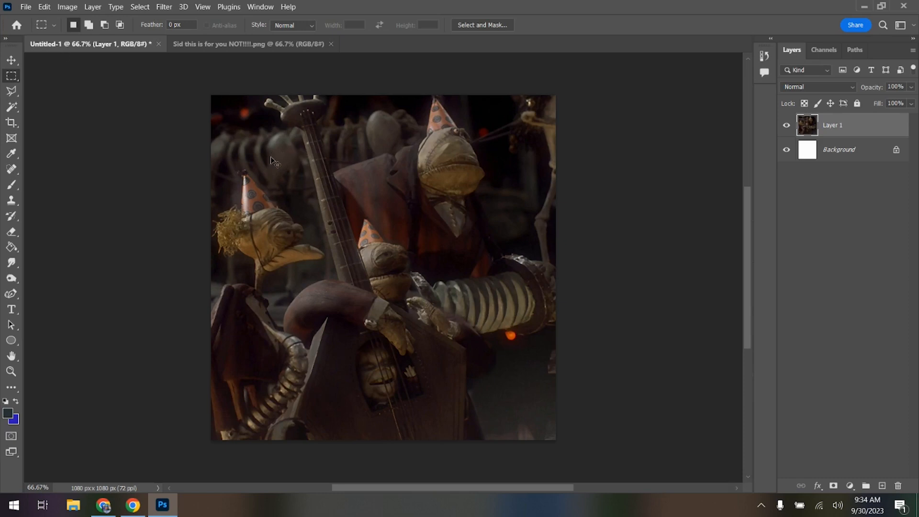
key("ctrl+t")
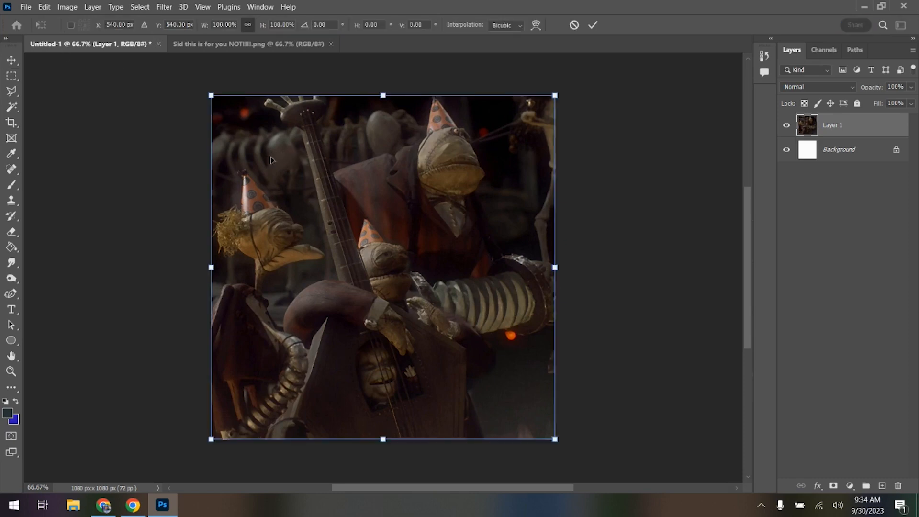
key("Return")
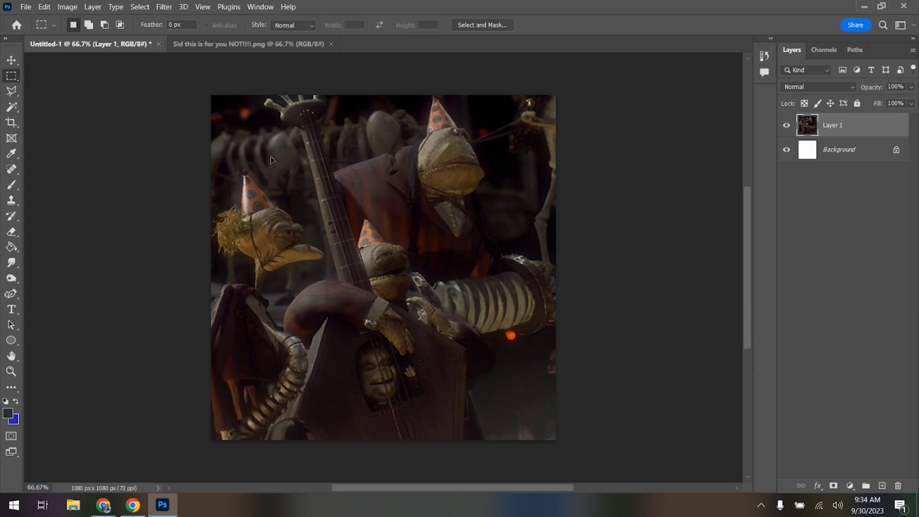
left_click(306, 44)
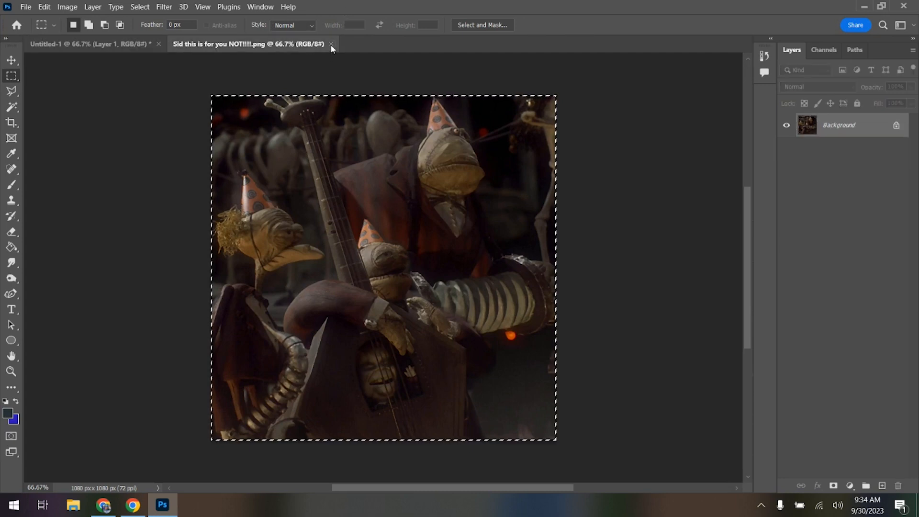
left_click(331, 44)
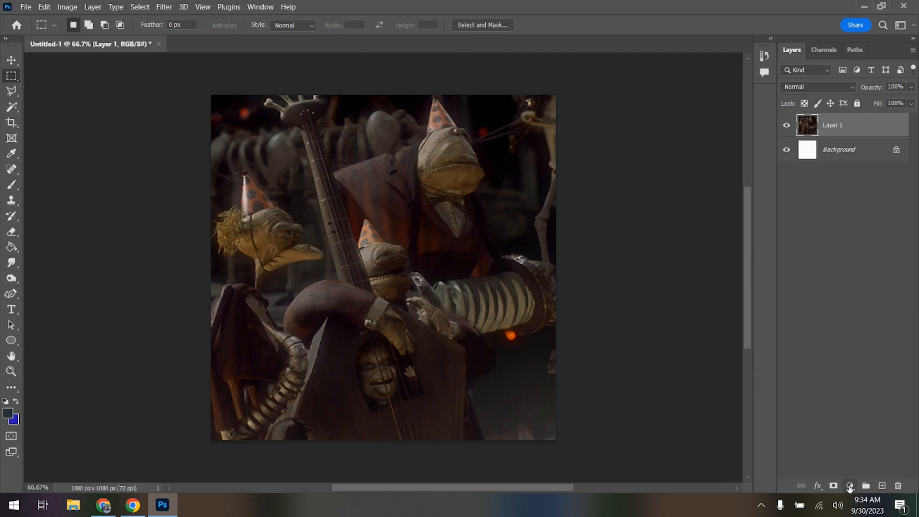
- Add a Gradient Fill layer above the pasted image using the Foreground to Background preset from Basics
left_click(849, 485)
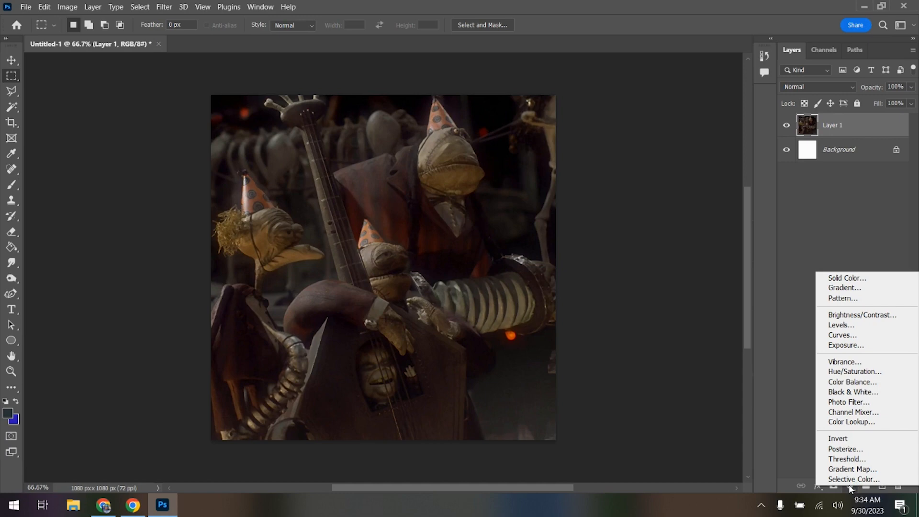
left_click(842, 288)
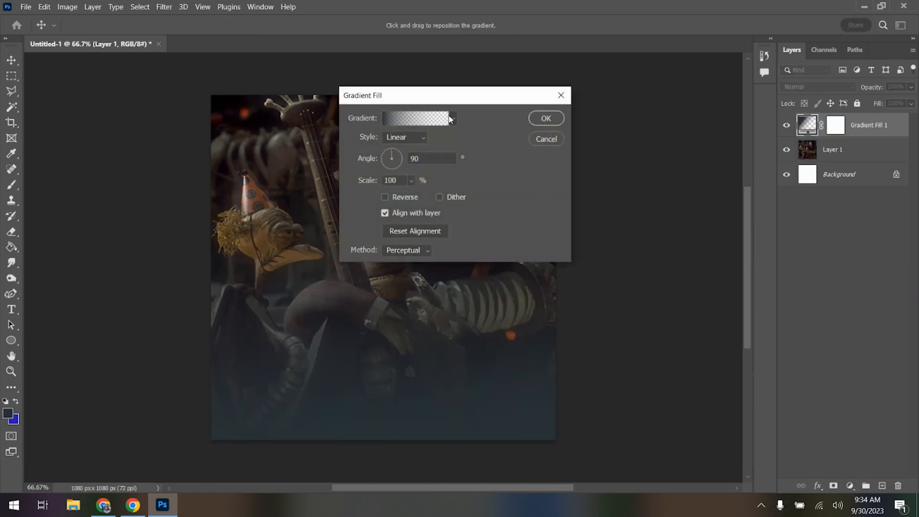
left_click(453, 117)
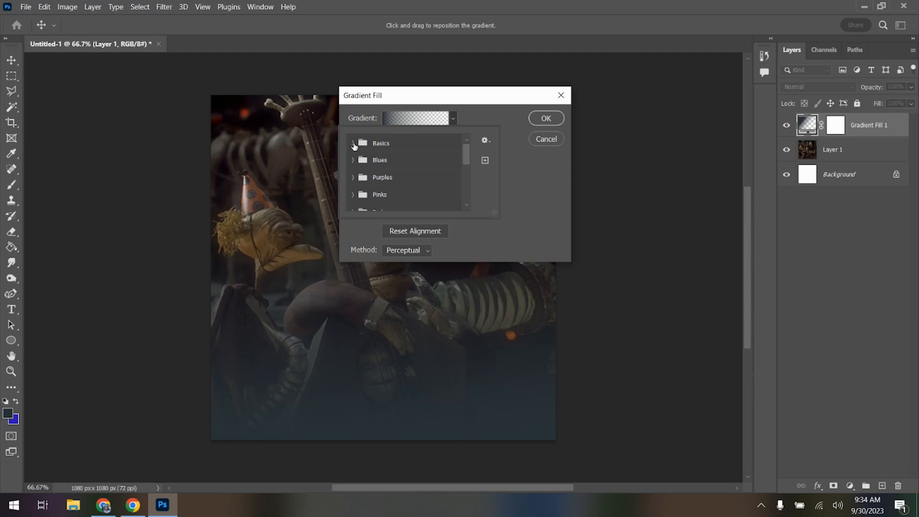
left_click(354, 144)
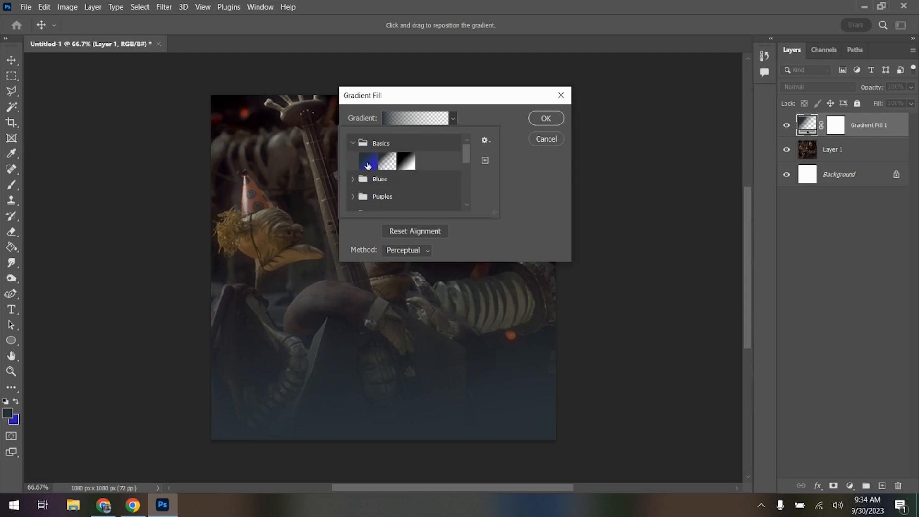
left_click(368, 166)
left_click(547, 122)
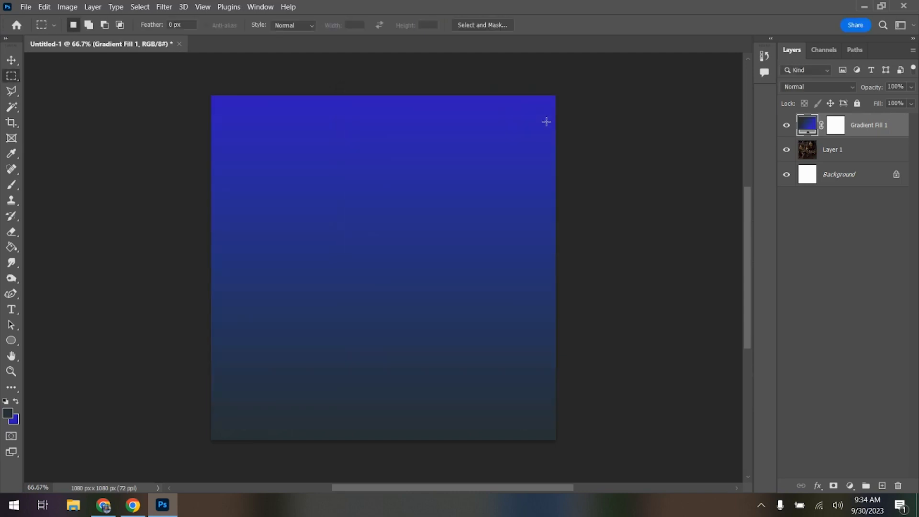
- Edit the fill layer's gradient and set the color stop at location 0% to black
double_click(807, 126)
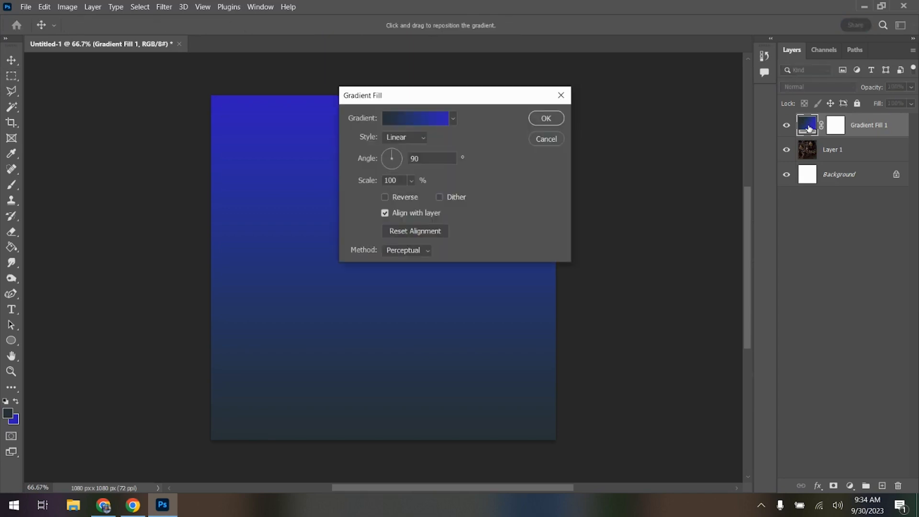
left_click(454, 123)
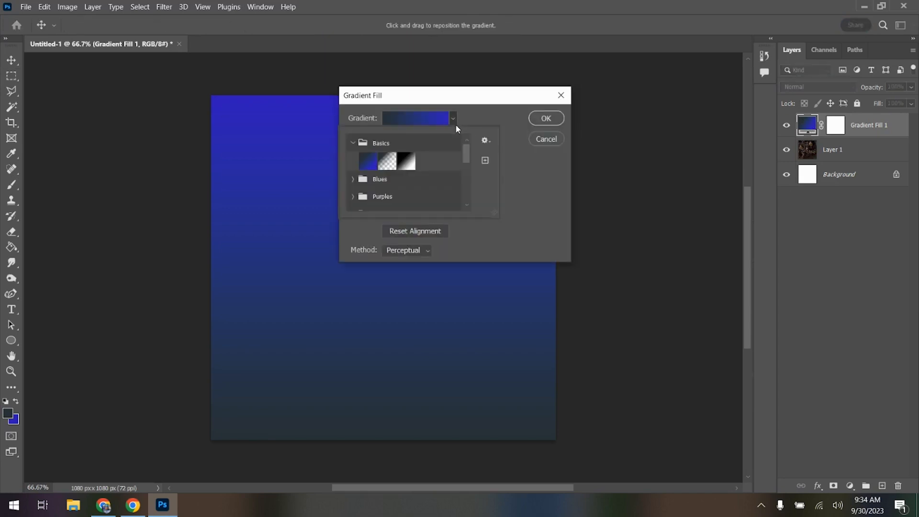
double_click(368, 163)
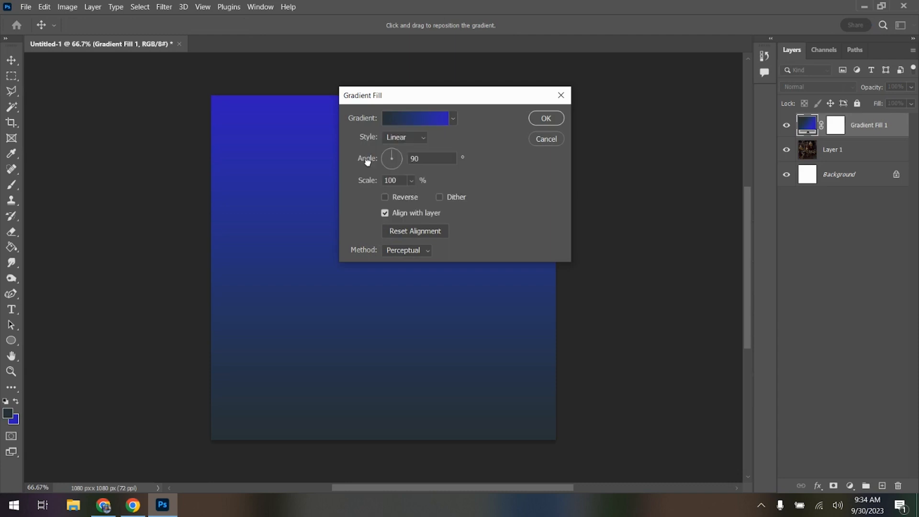
left_click(421, 119)
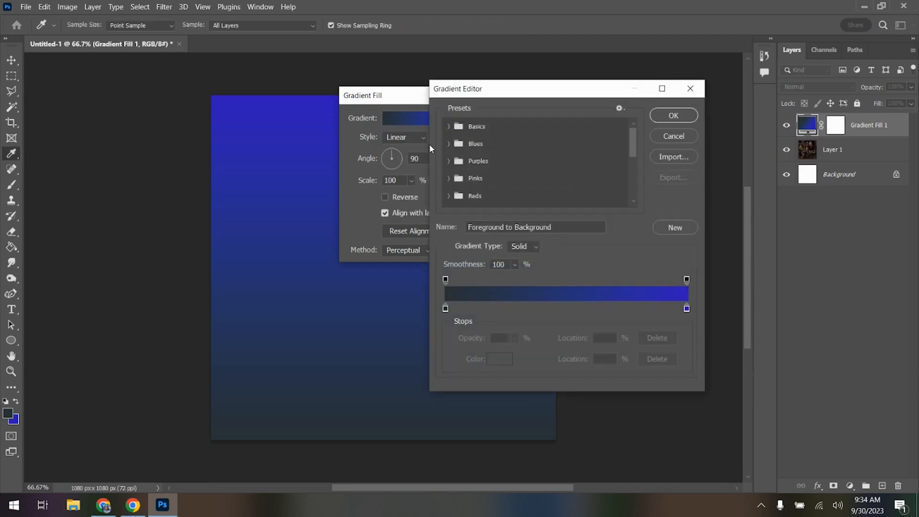
left_click(446, 309)
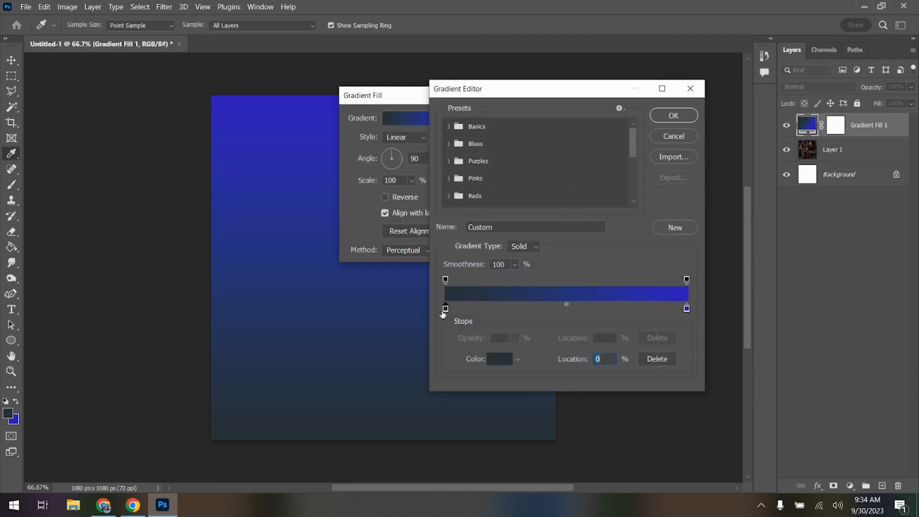
left_click(507, 360)
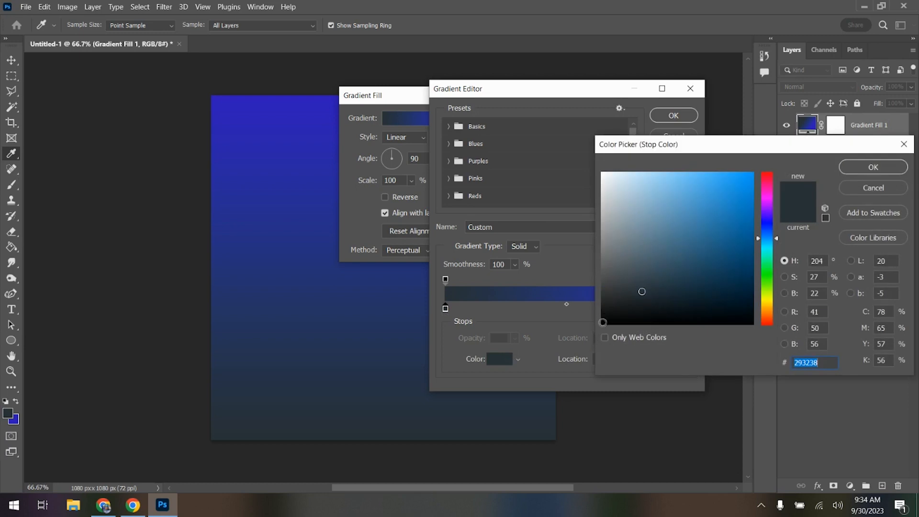
left_click(603, 322)
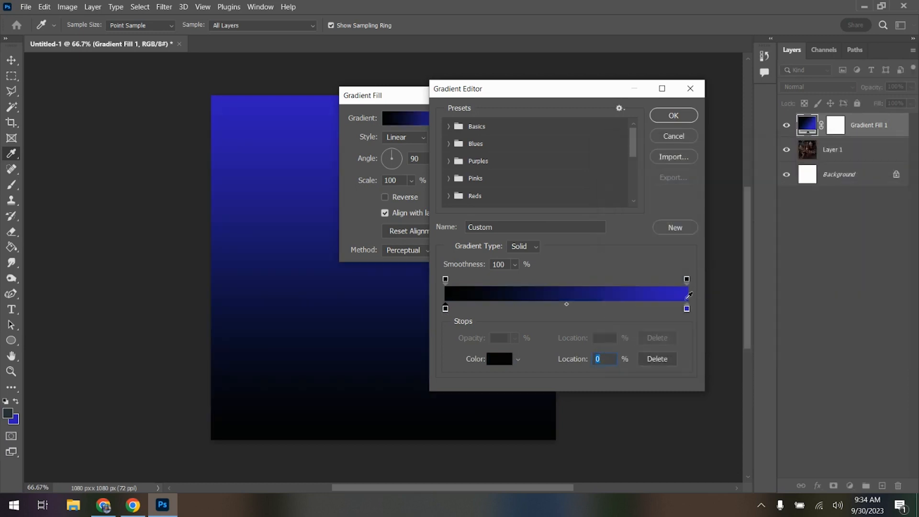
- Set the gradient's color stop at location 100% to a bright golden orange and apply the gradient fill
left_click(686, 309)
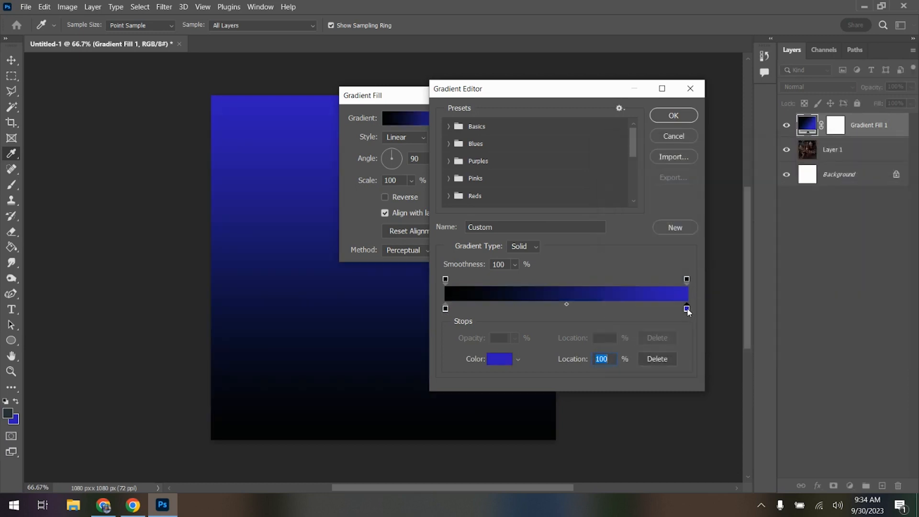
double_click(687, 309)
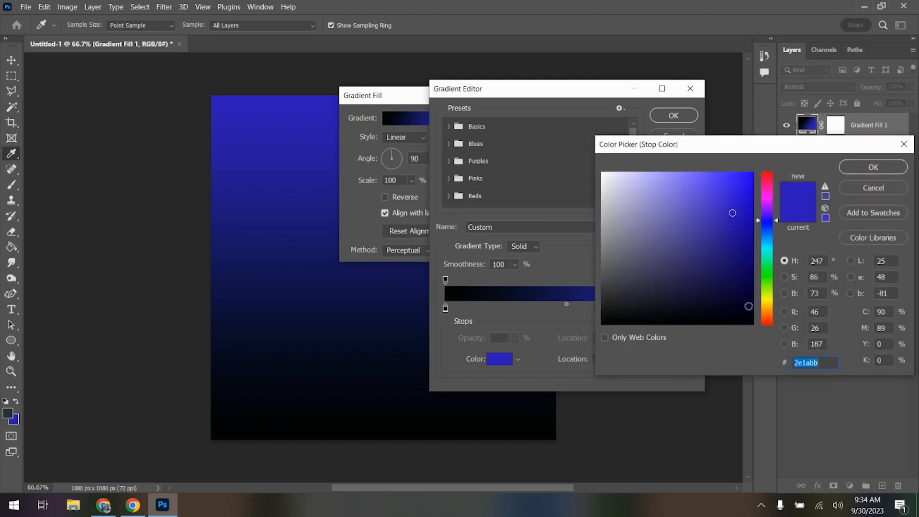
left_click(767, 306)
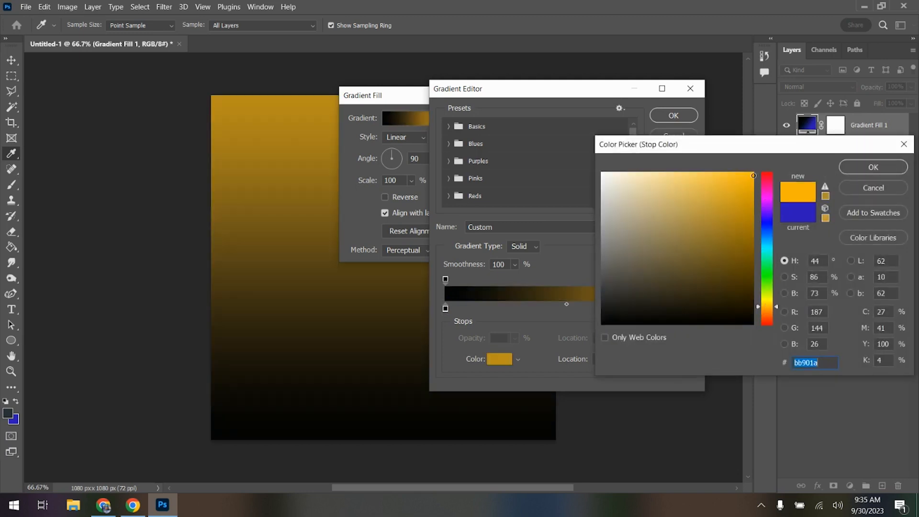
left_click(753, 175)
left_click(868, 167)
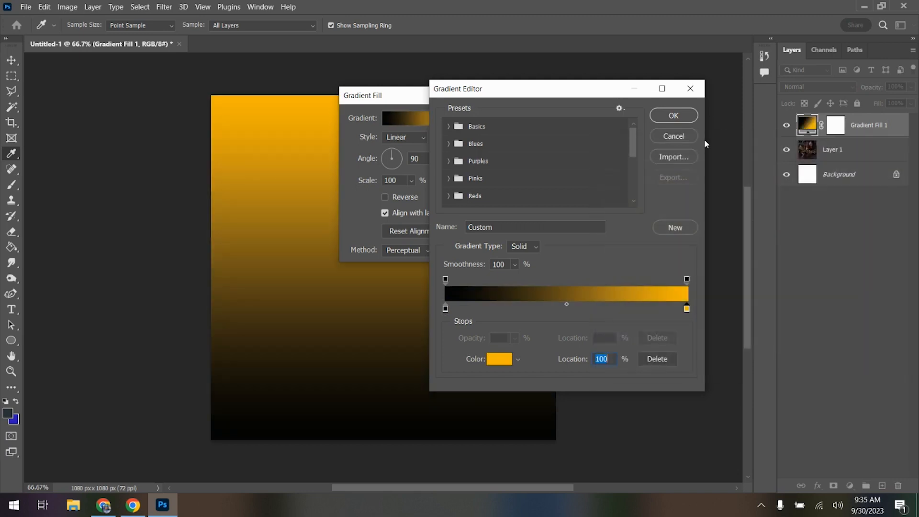
left_click(686, 118)
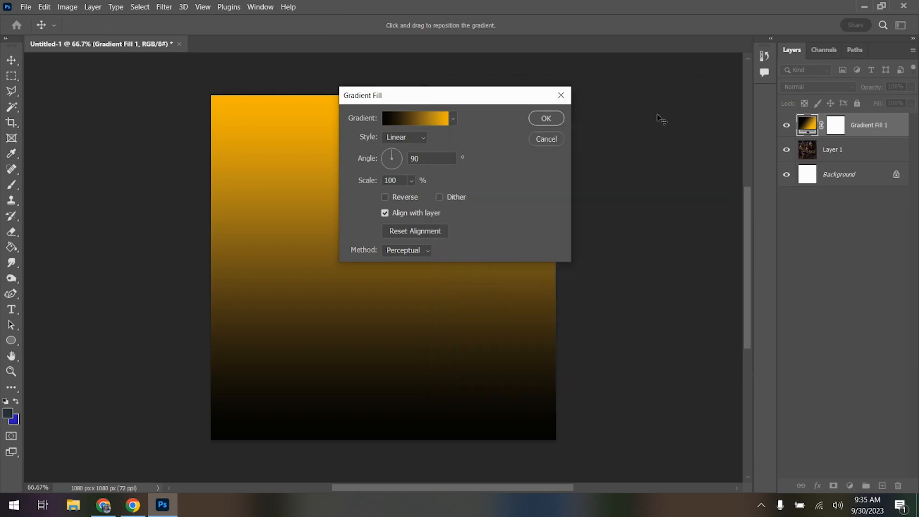
left_click(547, 118)
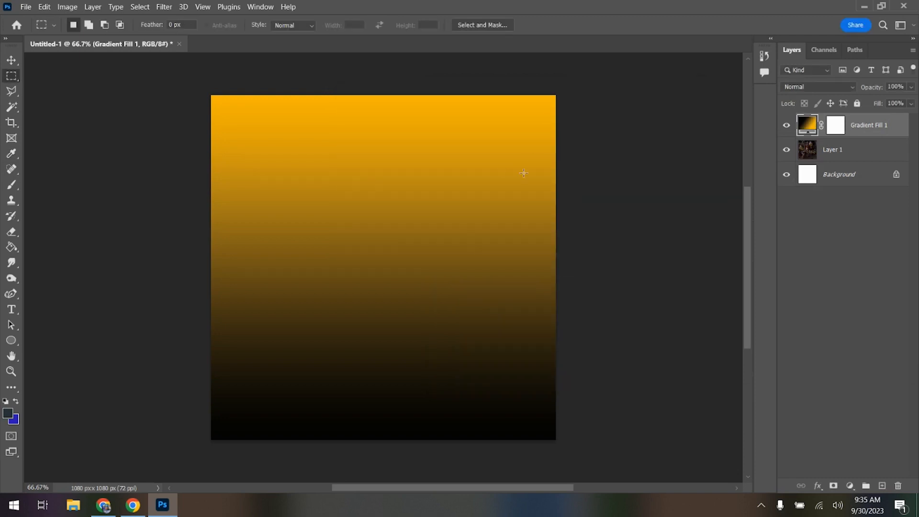
left_click(833, 84)
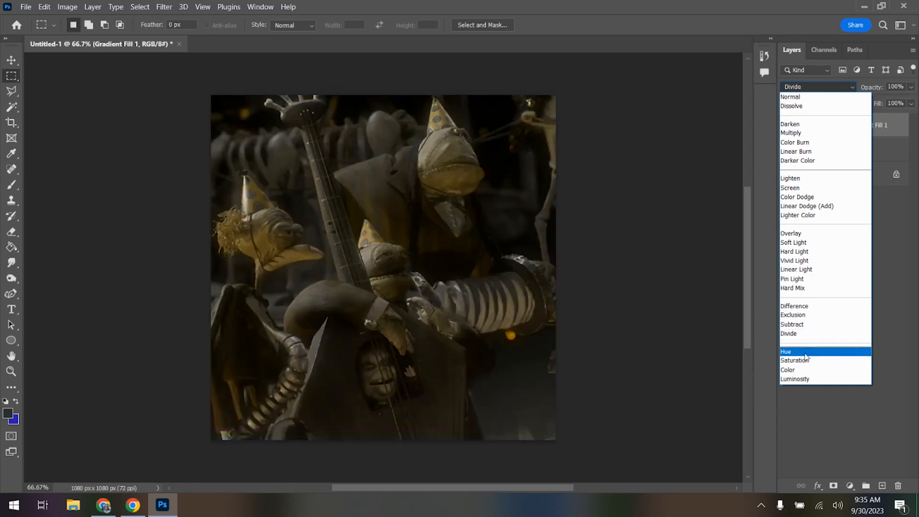
key("Escape")
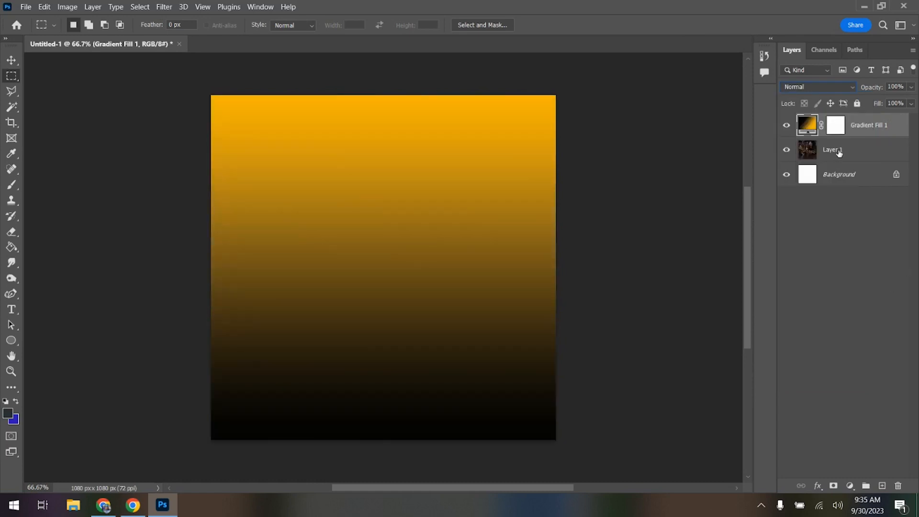
left_click(858, 152)
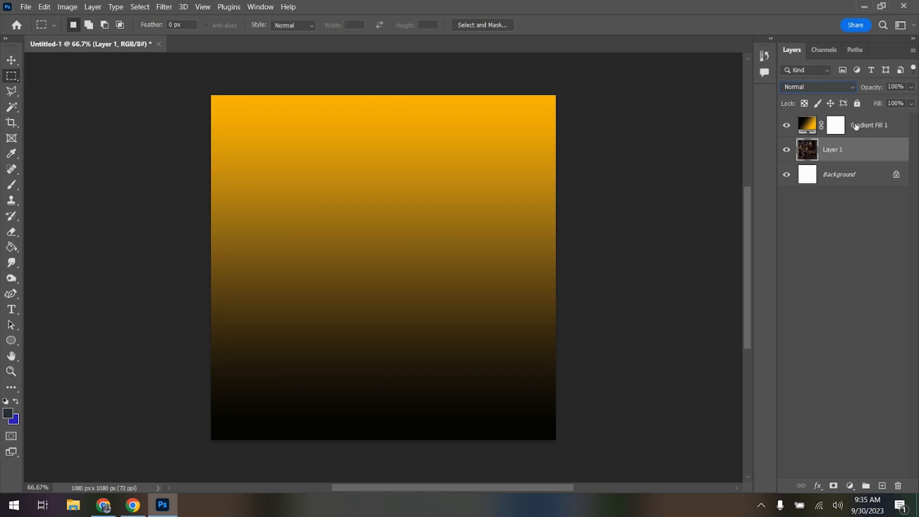
left_click(850, 488)
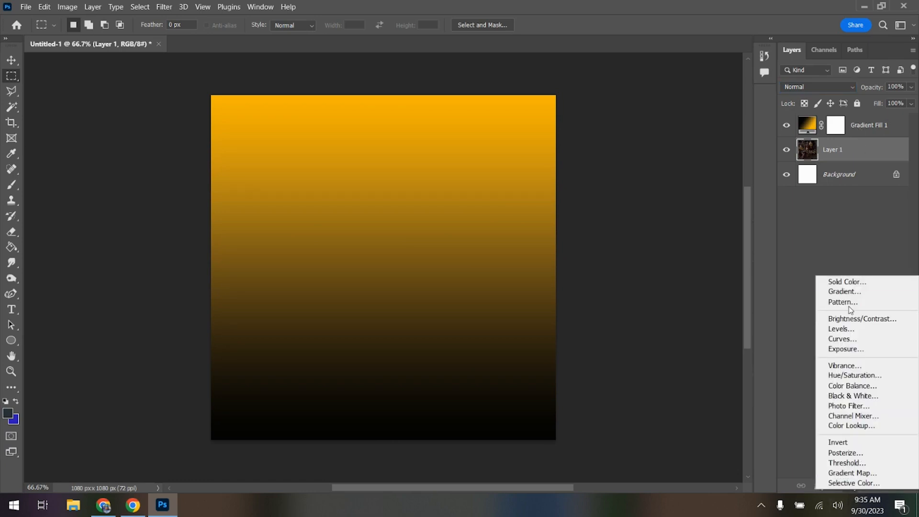
left_click(859, 292)
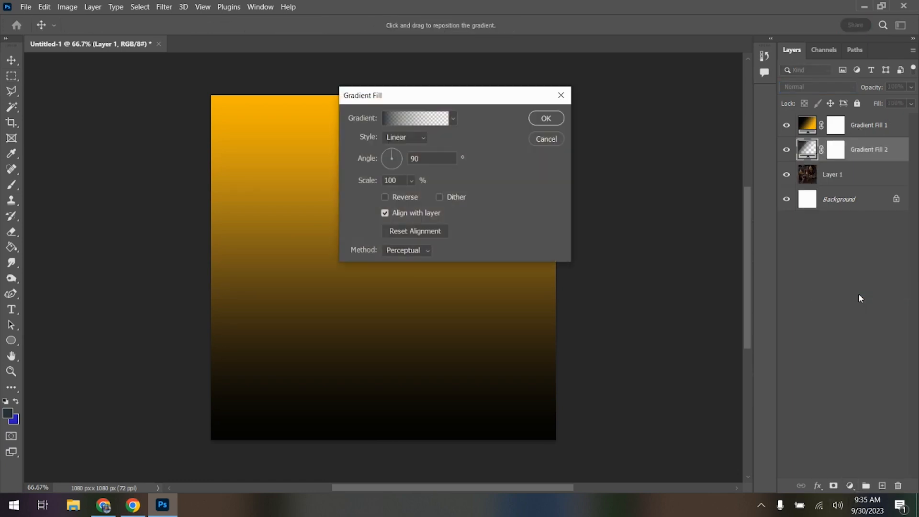
left_click(548, 138)
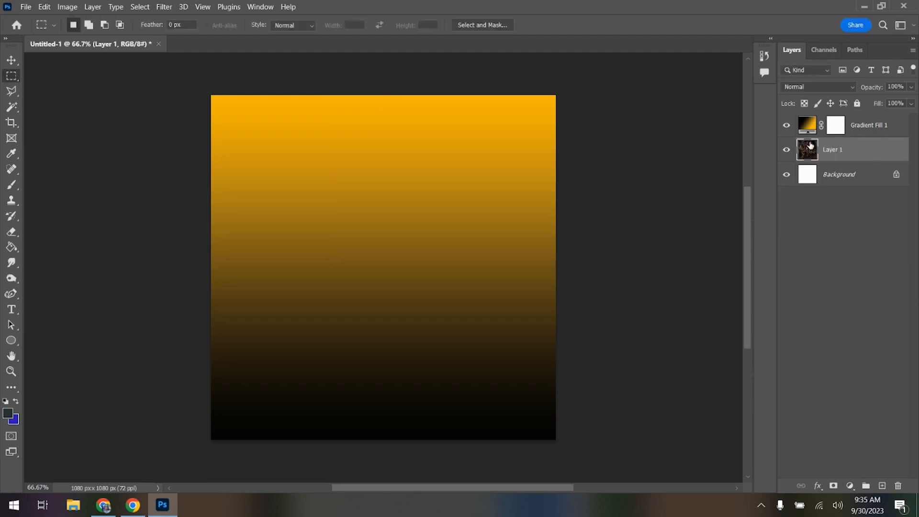
left_click(877, 131)
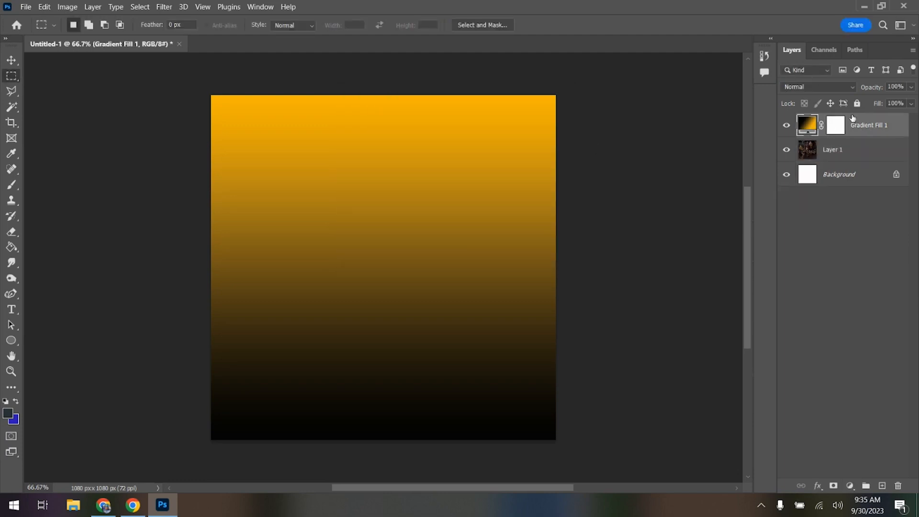
- Try a fill of about 53% on the Gradient Fill 1 layer and preview blend modes such as Hard Mix
left_click(910, 103)
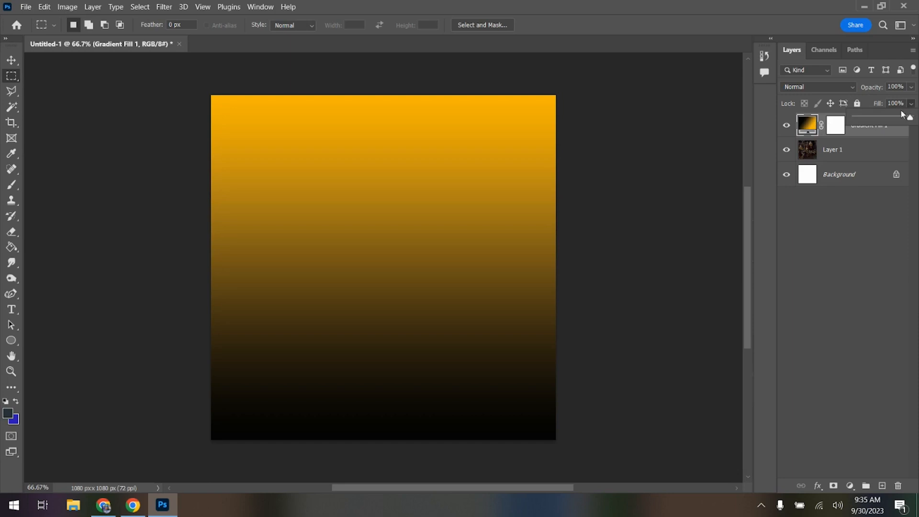
left_click(891, 117)
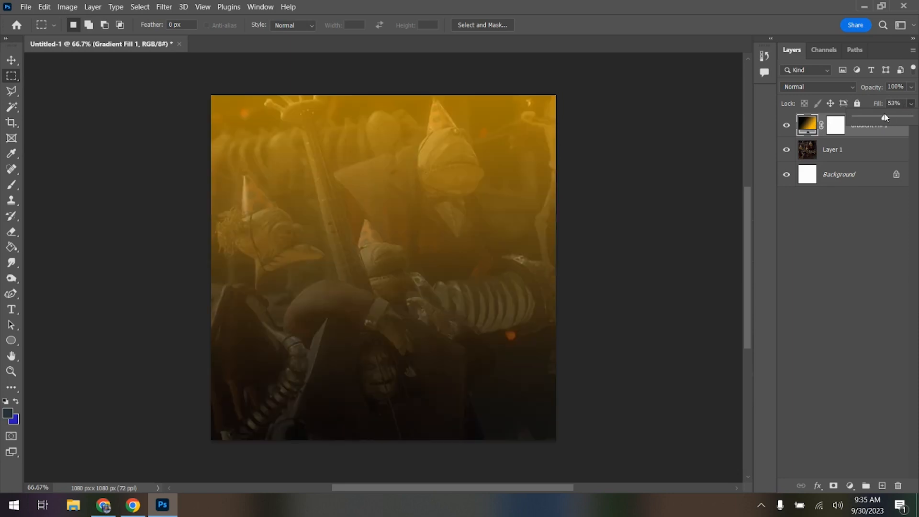
left_click_drag(890, 119, 885, 118)
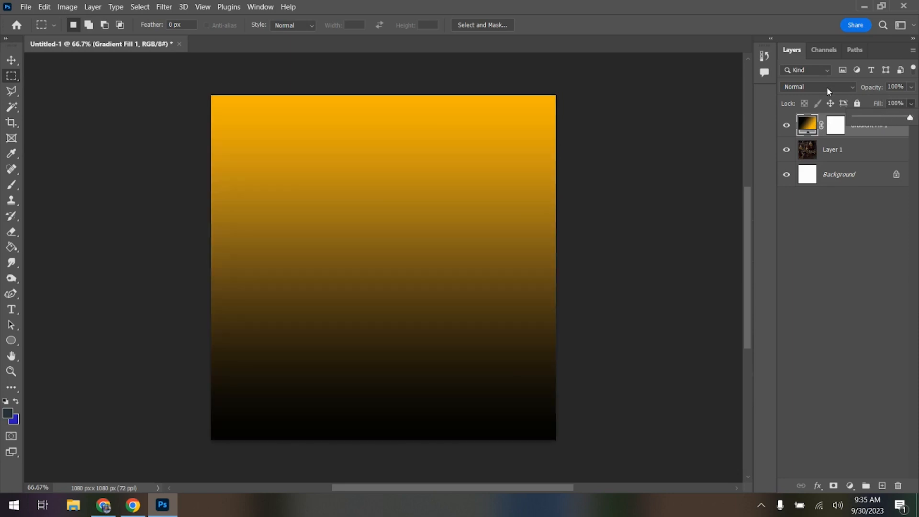
left_click(827, 87)
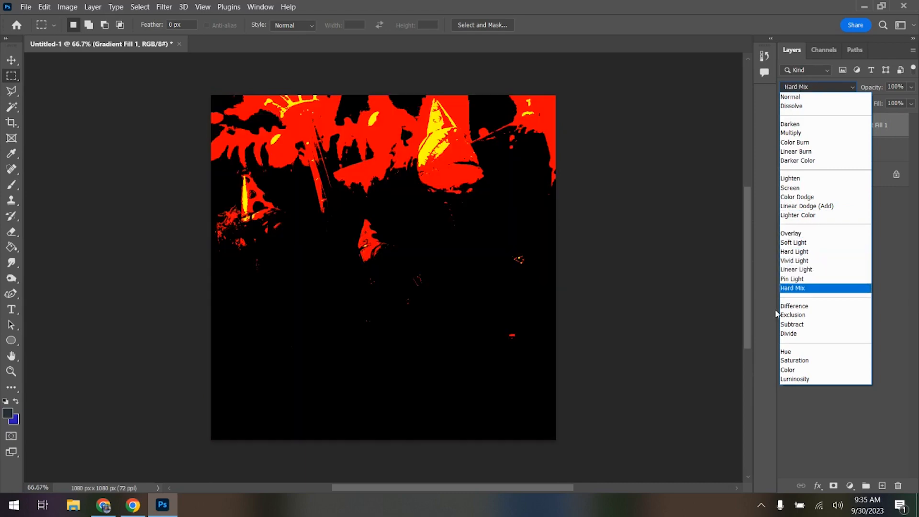
left_click(798, 96)
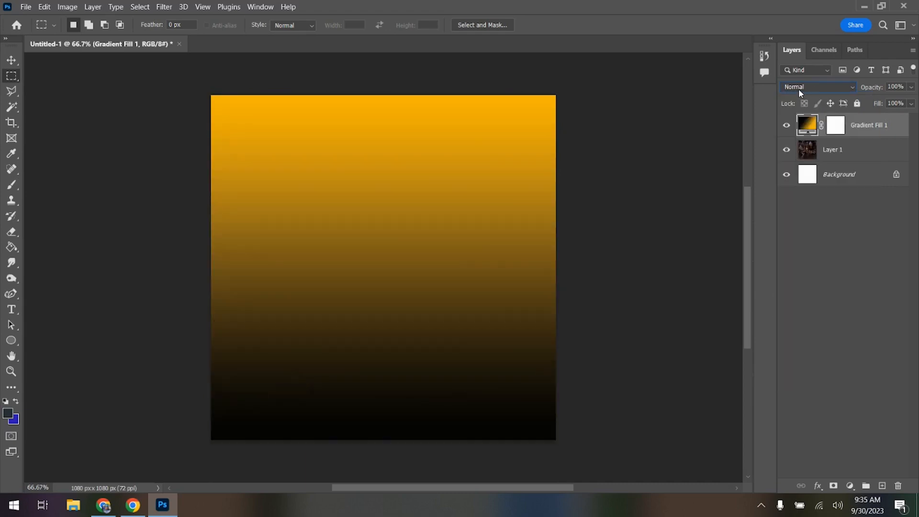
- Hide the Gradient Fill 1 layer and select the puppet image layer beneath it
left_click(786, 126)
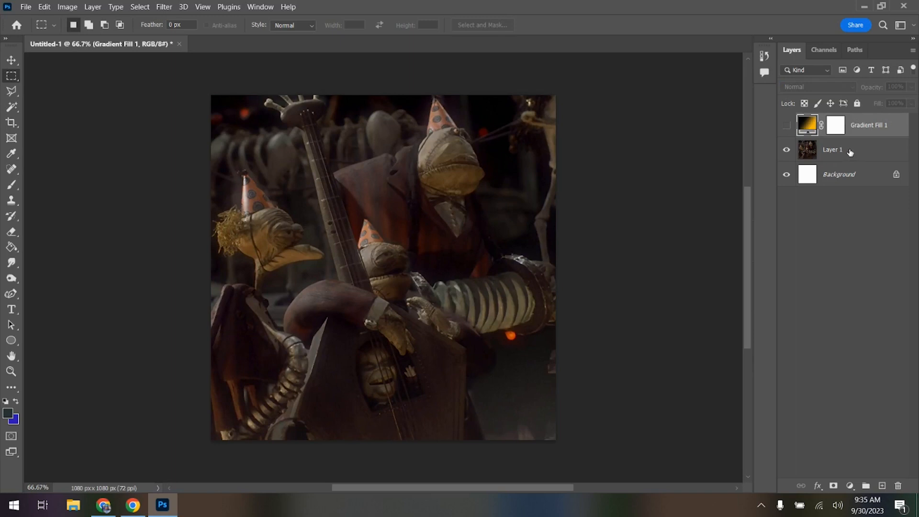
left_click(850, 152)
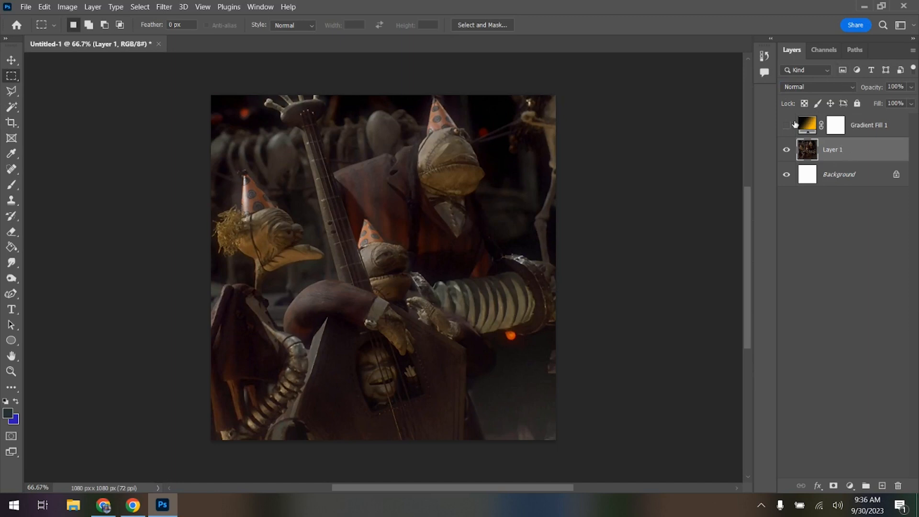
- Open the grunge texture image from the Desktop folder
left_click(26, 7)
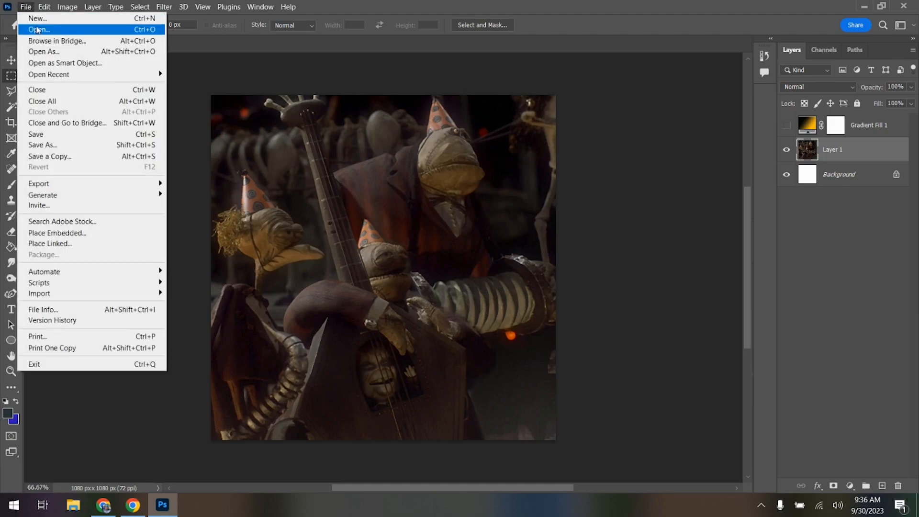
left_click(37, 30)
left_click(277, 268)
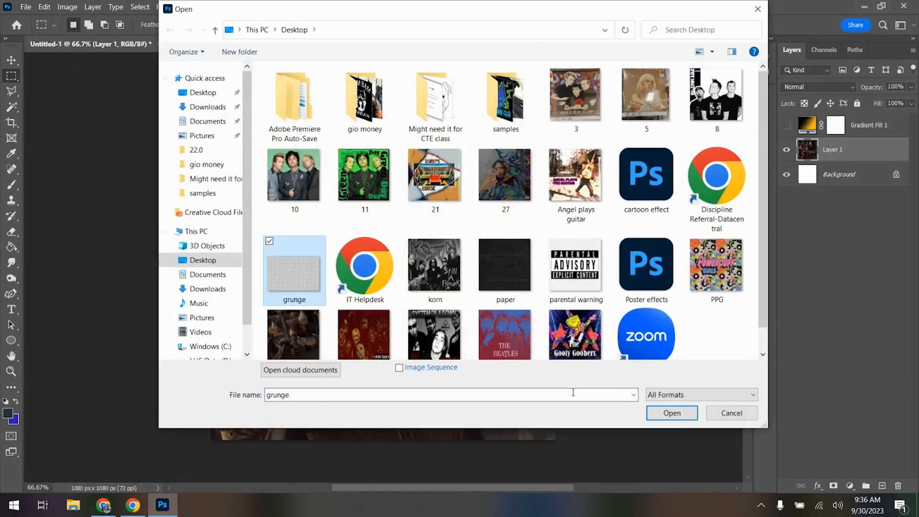
left_click(655, 410)
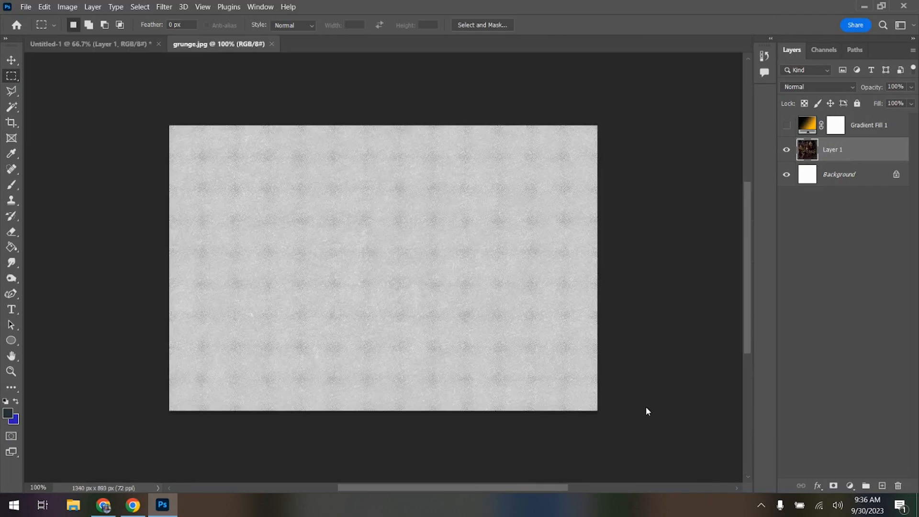
- Copy the entire grunge texture into Untitled-1 as a new layer above the puppet image
key("ctrl+a")
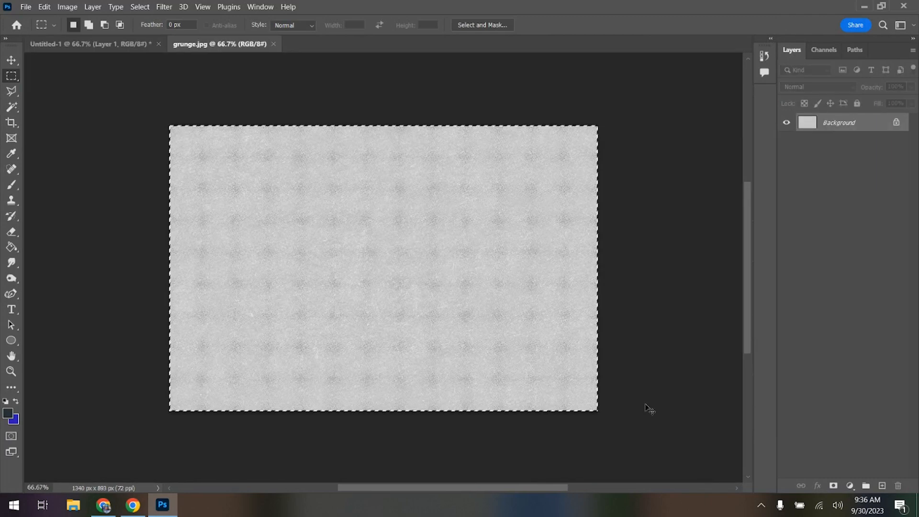
left_click(113, 43)
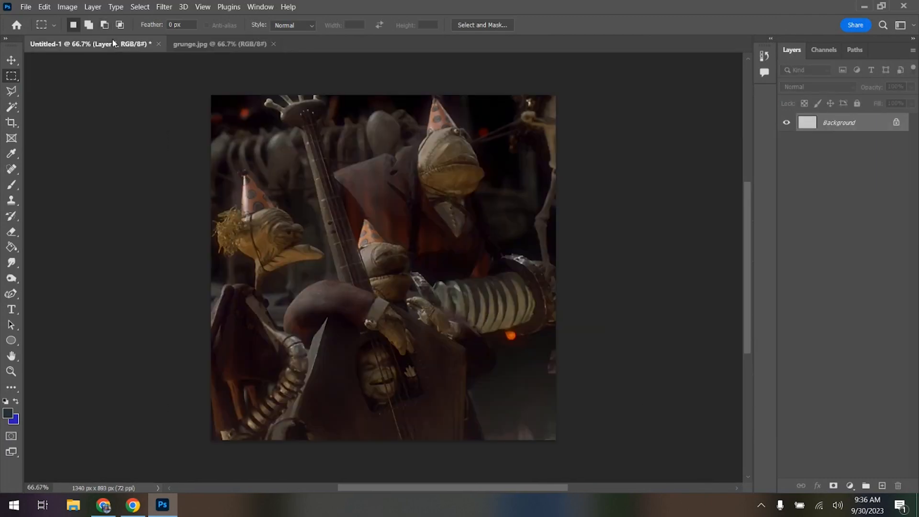
key("ctrl+v")
- Scale the pasted grunge texture proportionally to about 156% and position it so it covers the whole canvas
key("ctrl+t")
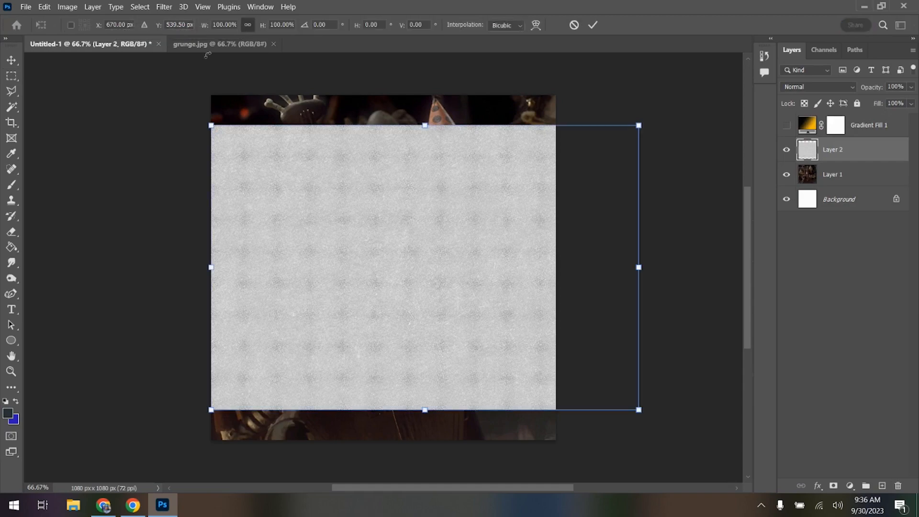
left_click_drag(425, 125, 424, 66)
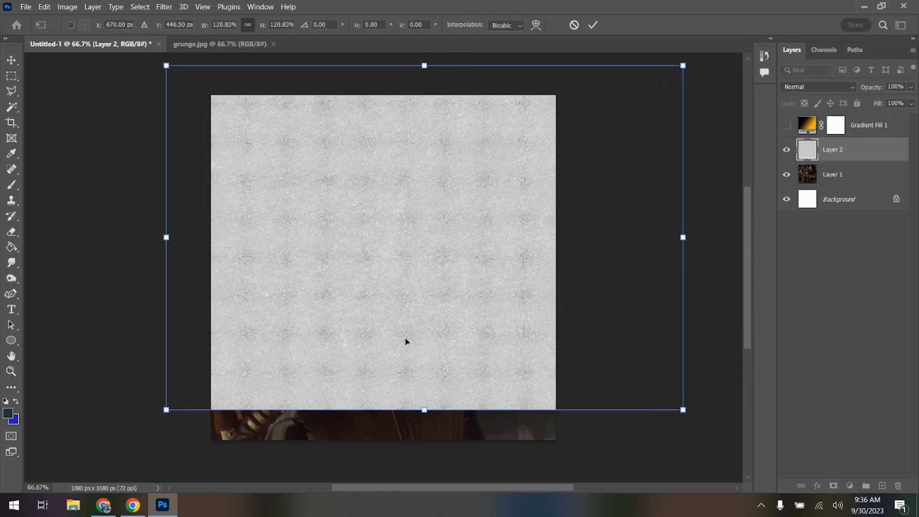
left_click_drag(425, 411, 424, 484)
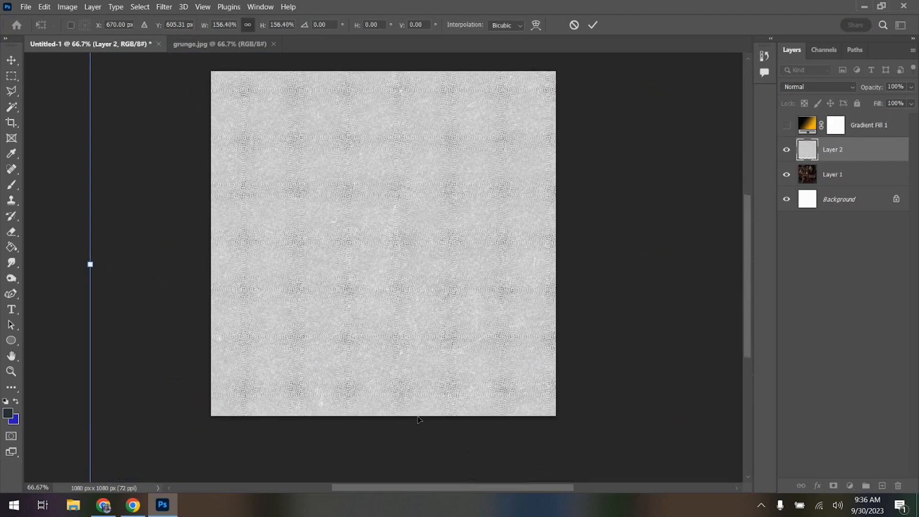
left_click_drag(392, 291, 368, 283)
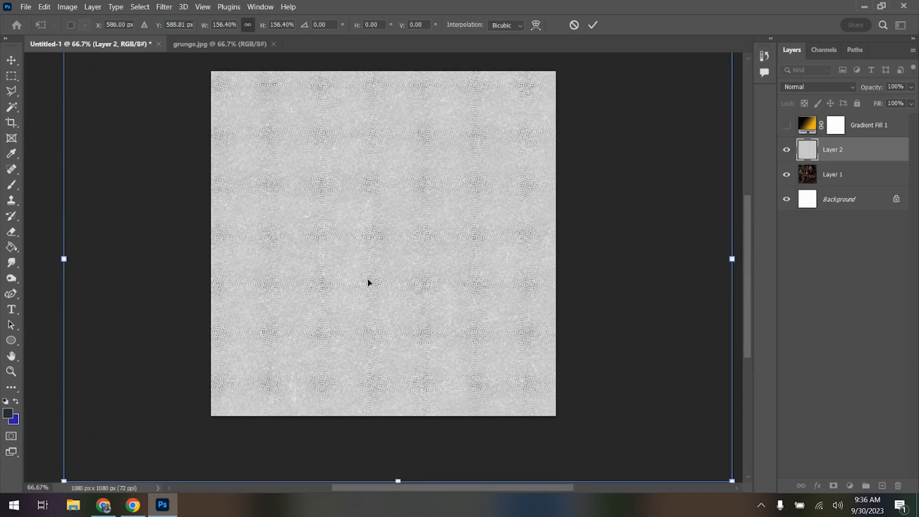
key("Return")
- Inspect the enlarged grunge texture up close and delete its layer from Untitled-1
scroll(369, 279, "up", 8)
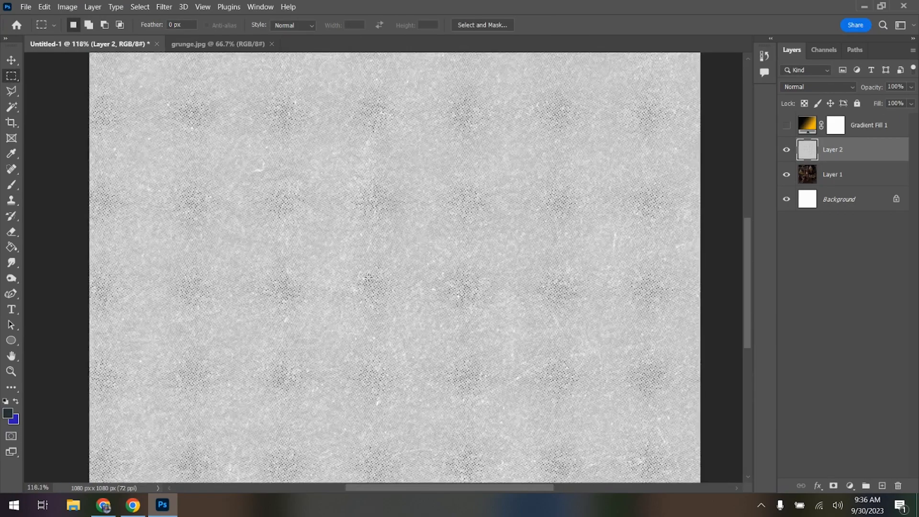
scroll(371, 271, "down", 9)
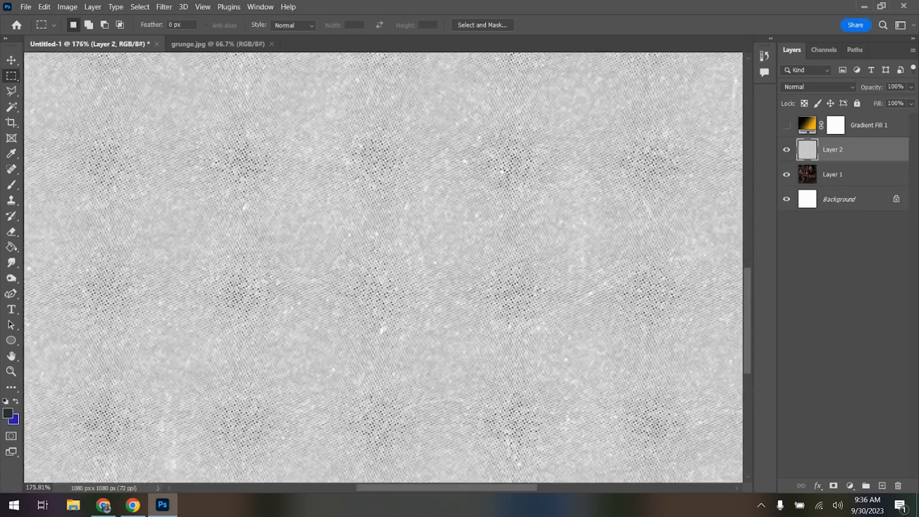
left_click_drag(864, 149, 898, 486)
- Open the Texturelabs_Grunge_265L texture image from the Downloads folder
left_click(26, 6)
left_click(30, 26)
left_click(205, 107)
scroll(480, 249, "down", 3)
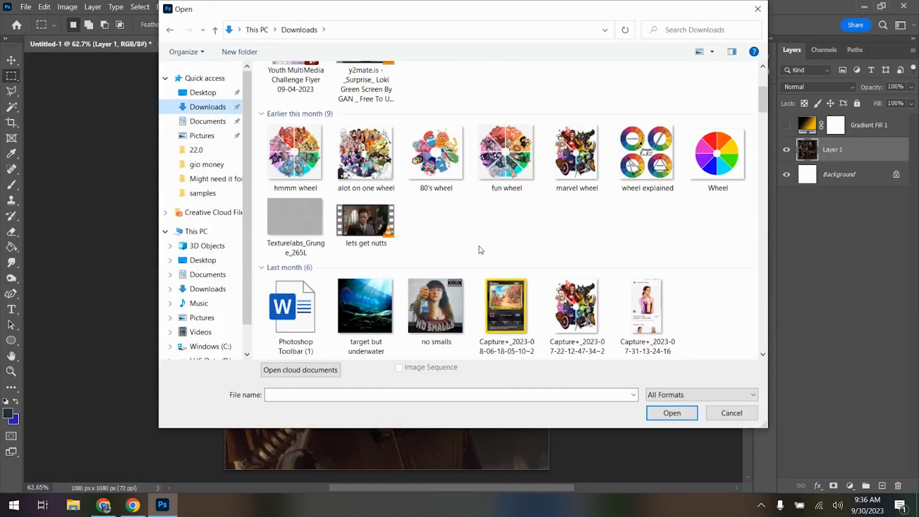
left_click(289, 207)
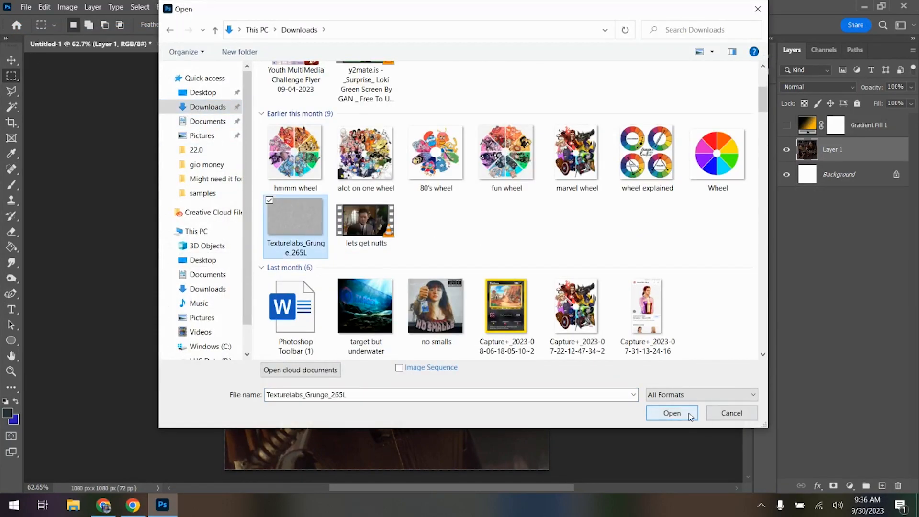
left_click(671, 413)
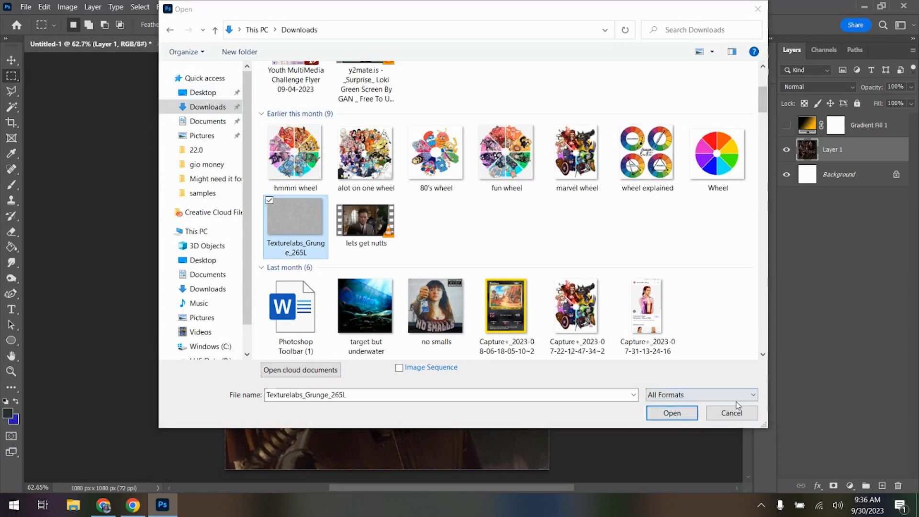
left_click(672, 413)
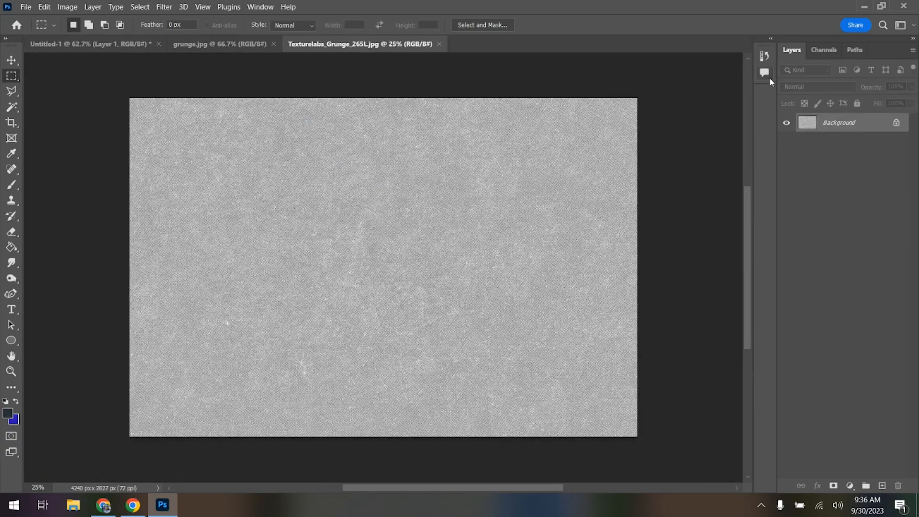
- Switch to File Explorer and move the Texturelabs_Grunge_265L image from the Downloads folder to the desktop
left_click(863, 6)
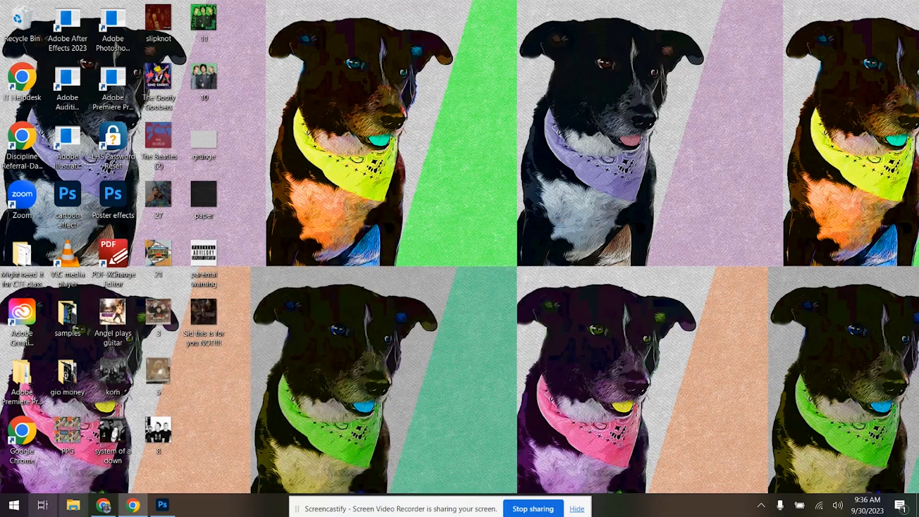
left_click(74, 506)
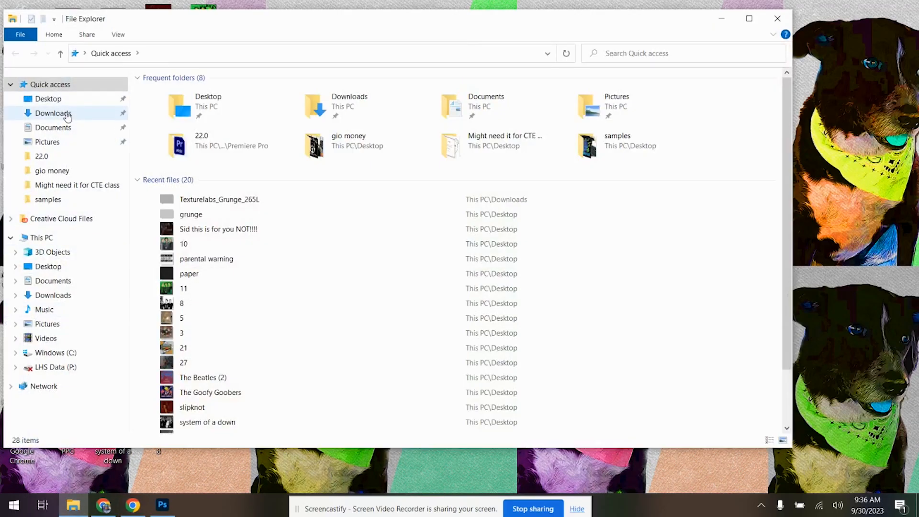
left_click(64, 118)
scroll(617, 311, "down", 3)
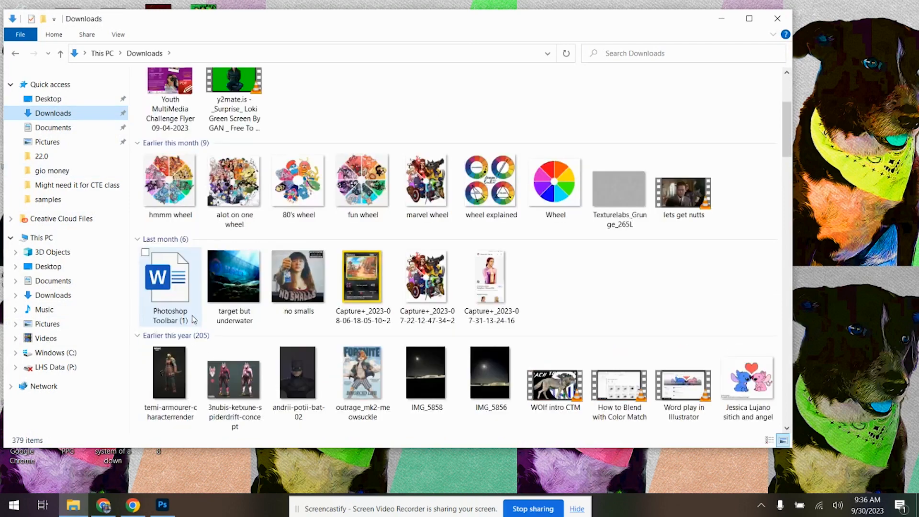
left_click_drag(608, 195, 879, 352)
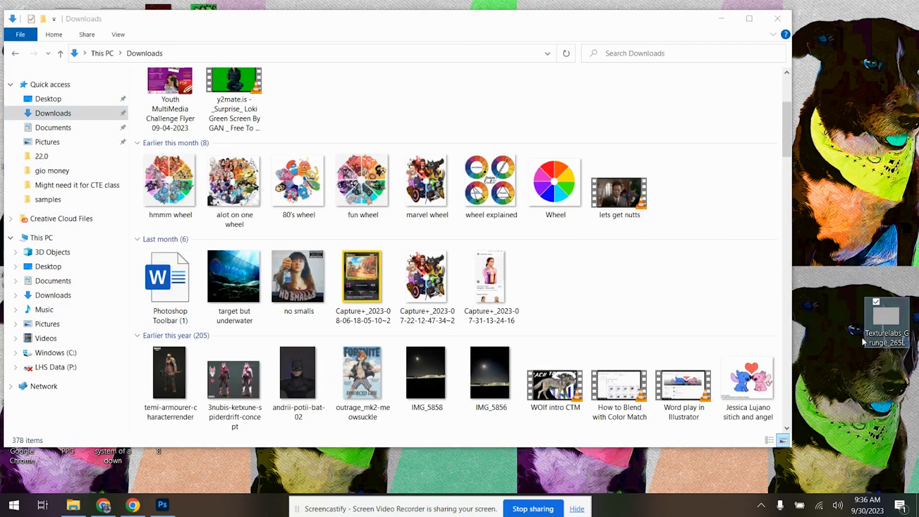
- Close the Downloads folder window and delete the old grunge image from the desktop
left_click(777, 18)
left_click(199, 149)
key("Delete")
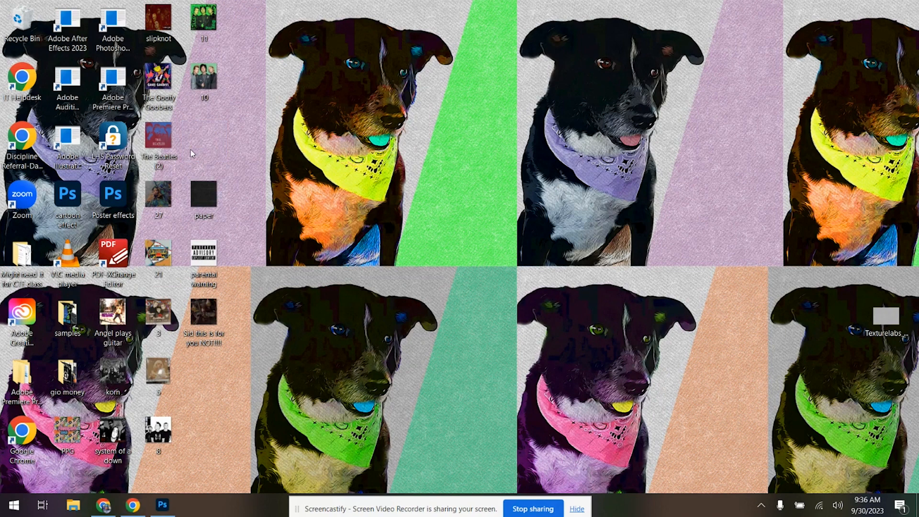
- Switch back to Photoshop and place the desktop's Texturelabs_Grunge_265L image as an embedded layer above Layer 1 in Untitled-1
left_click(162, 504)
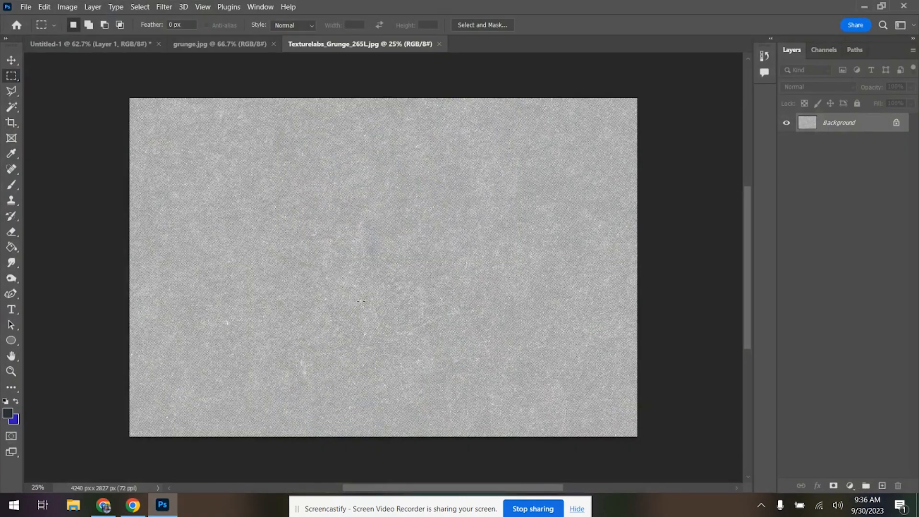
left_click(91, 44)
left_click(31, 7)
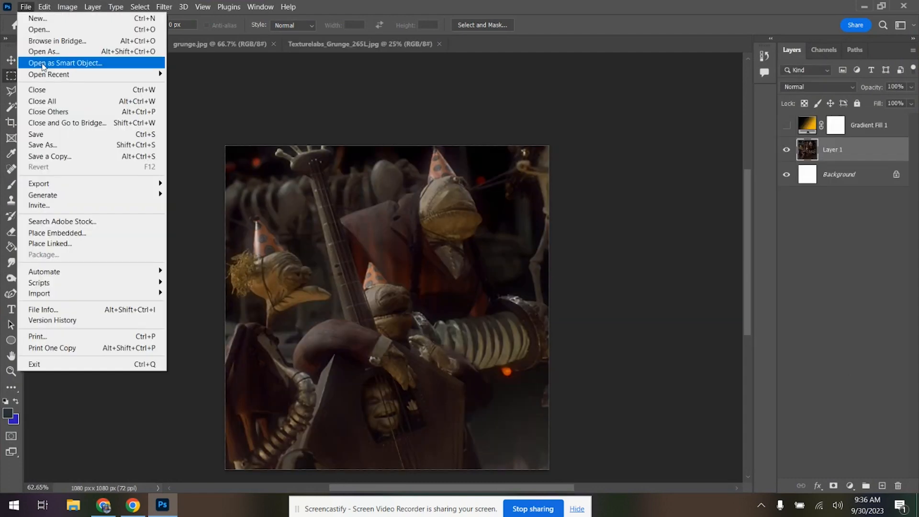
left_click(82, 233)
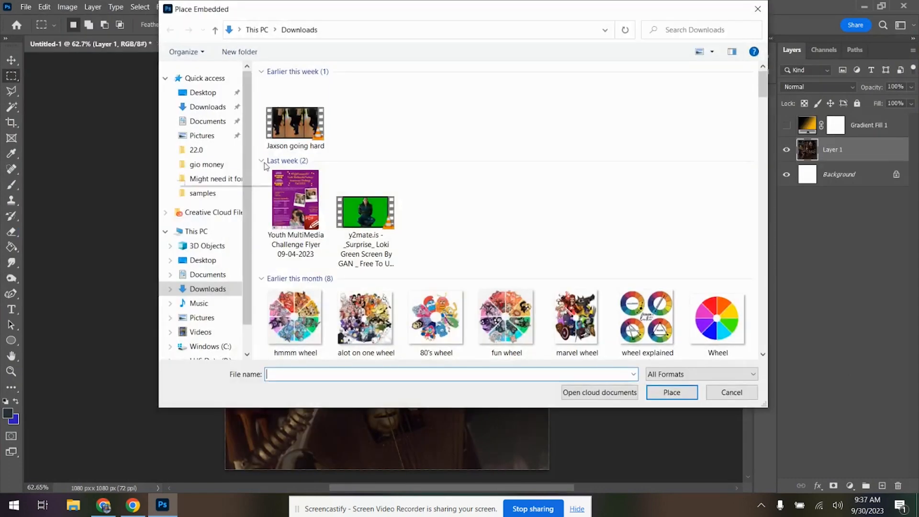
left_click(204, 93)
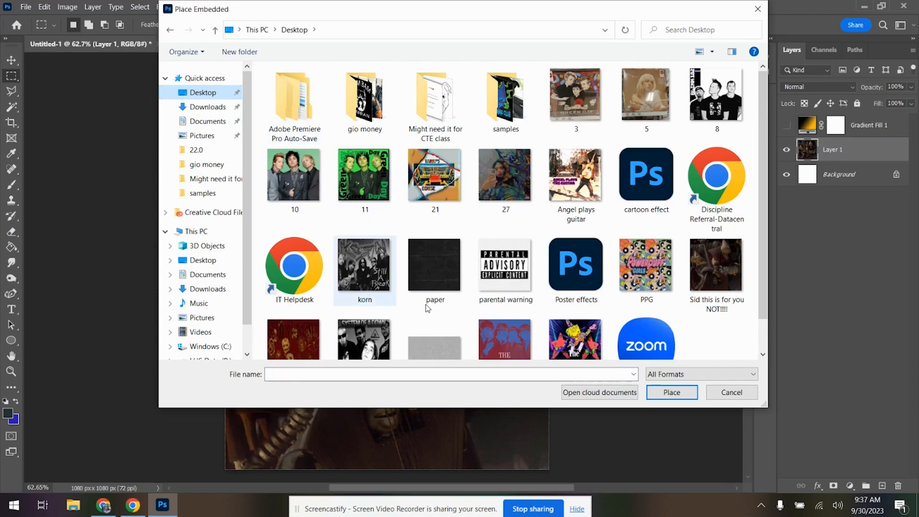
left_click(429, 342)
left_click(669, 392)
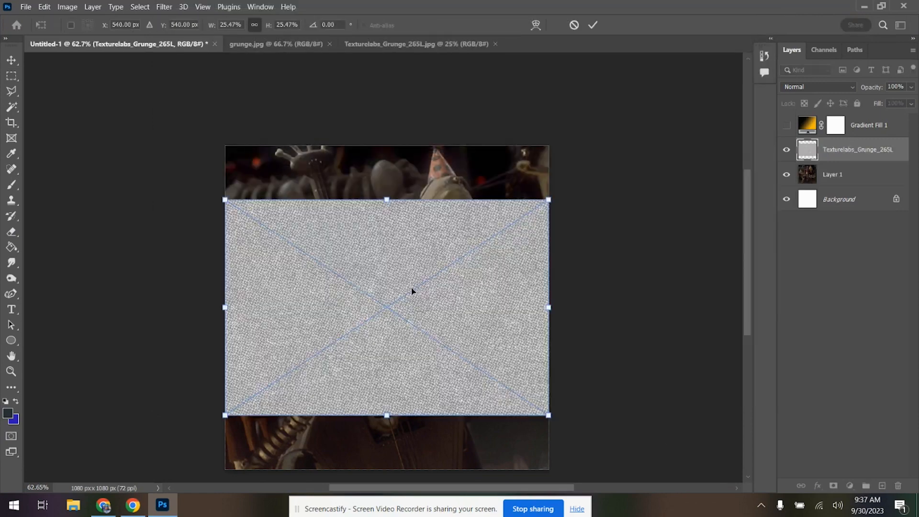
- Distort the placed texture vertically to a height of about 38.20% so it covers the whole canvas, and commit the placement
right_click(392, 249)
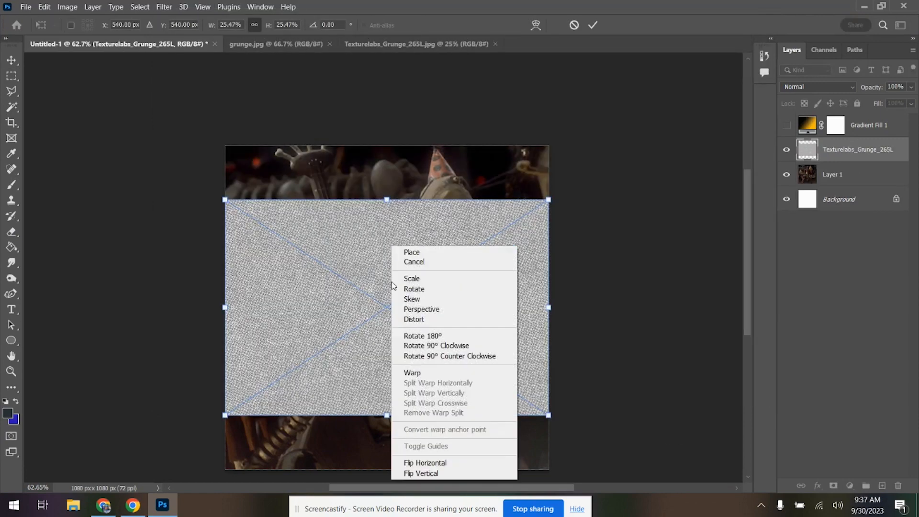
left_click(414, 319)
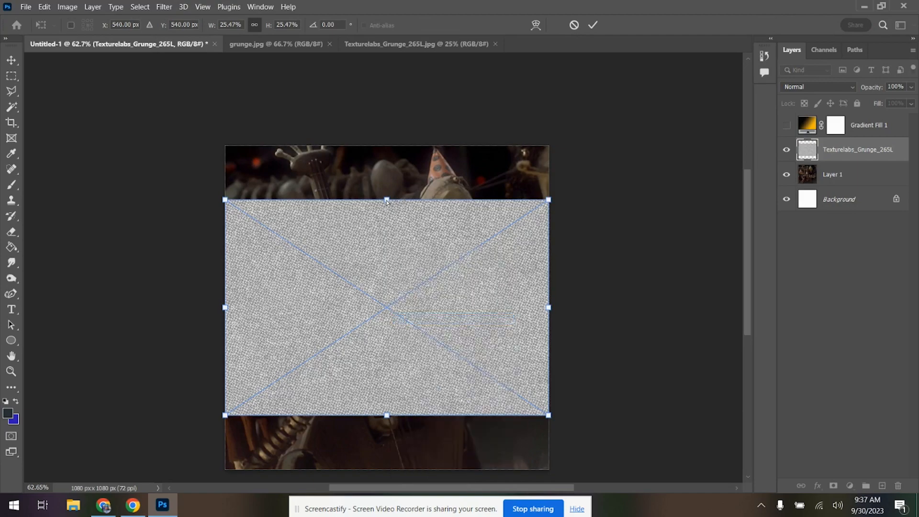
left_click_drag(386, 205, 386, 146)
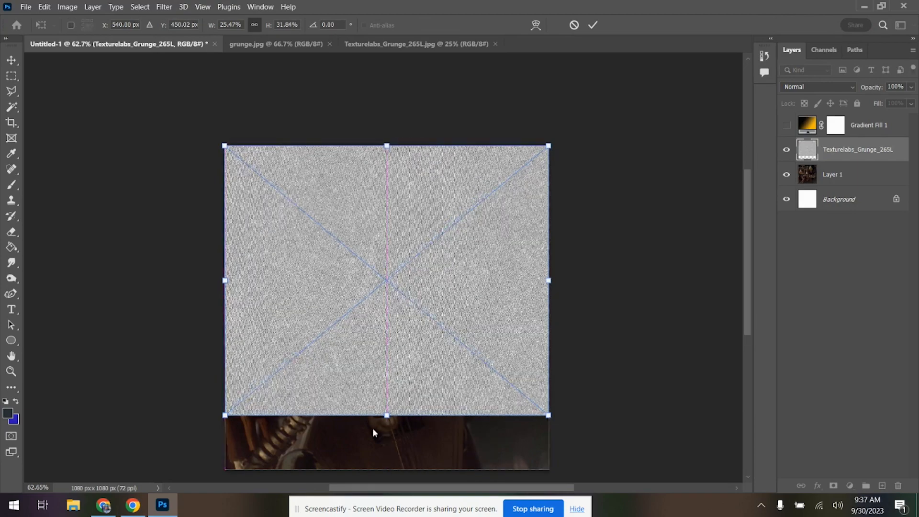
left_click_drag(386, 416, 387, 470)
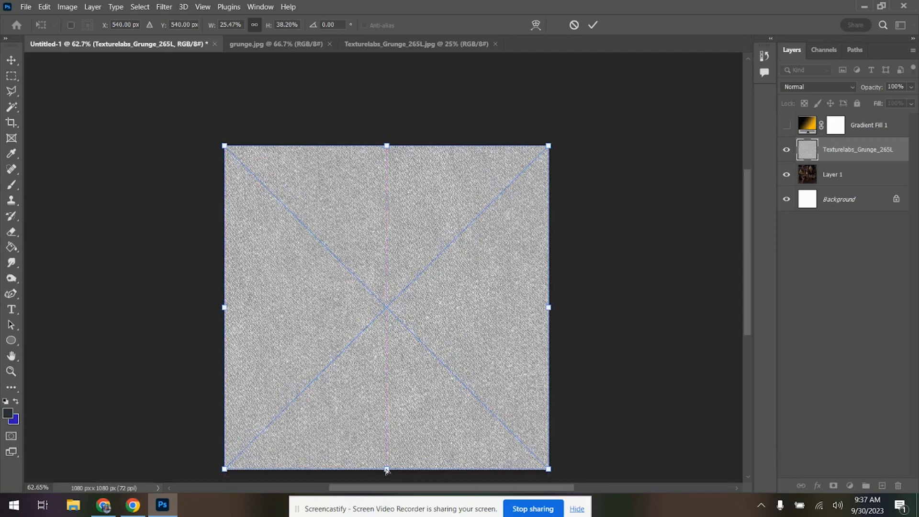
key("Return")
key("m")
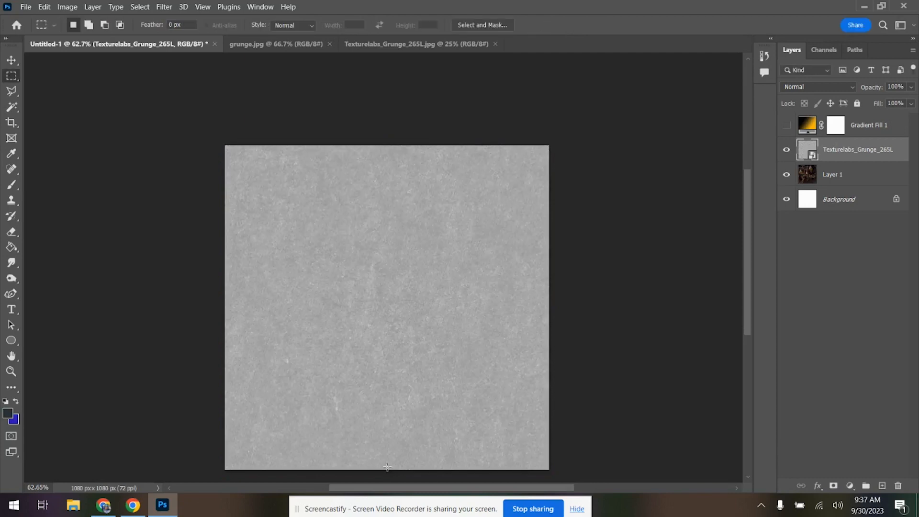
- Rasterize the Texturelabs_Grunge_265L layer and set its blend mode to Overlay
right_click(806, 155)
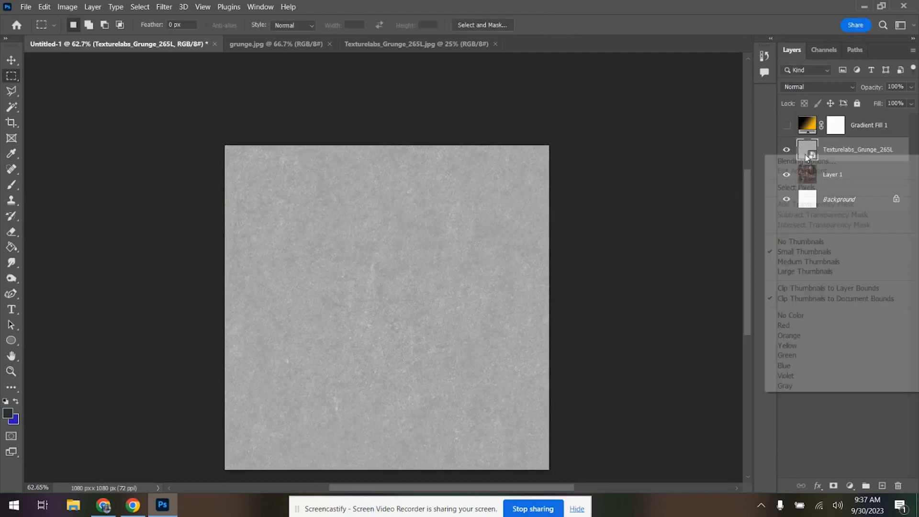
right_click(852, 147)
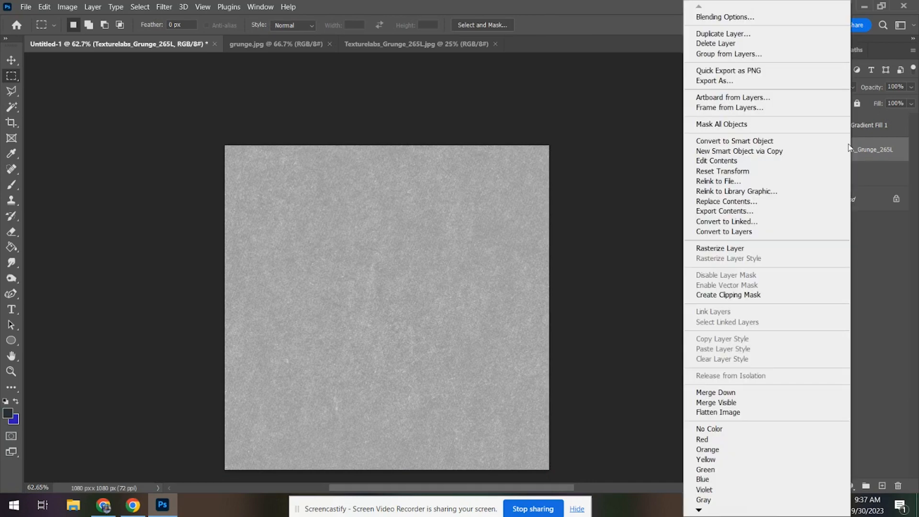
left_click(761, 248)
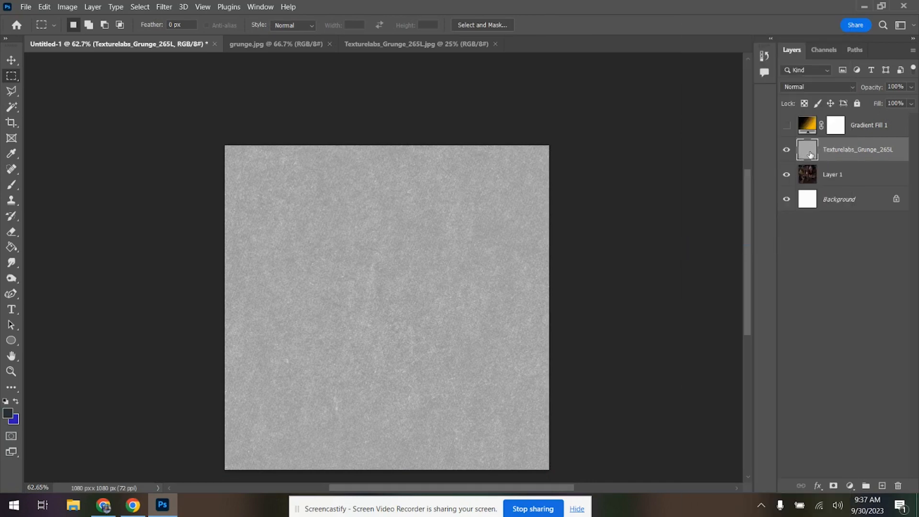
left_click(808, 88)
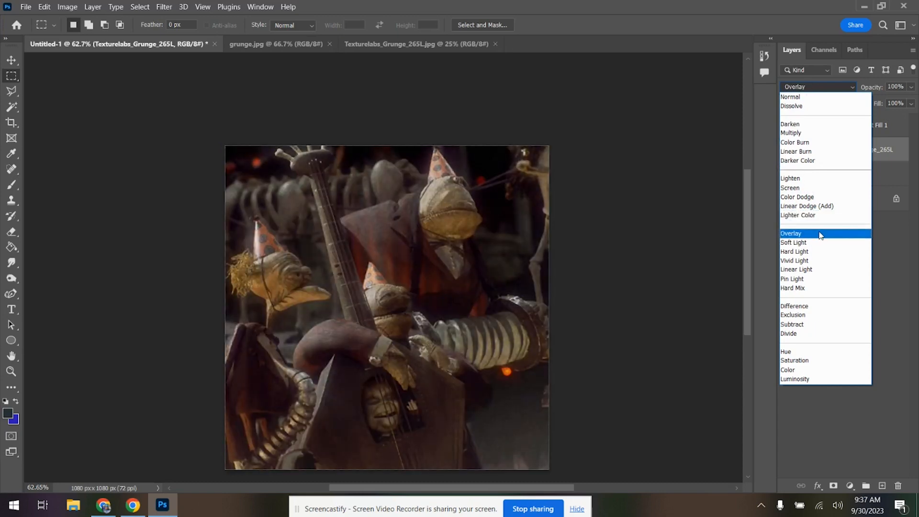
left_click(820, 235)
- Hide the Texturelabs_Grunge_265L layer and duplicate Layer 1
left_click(786, 151)
left_click(857, 174)
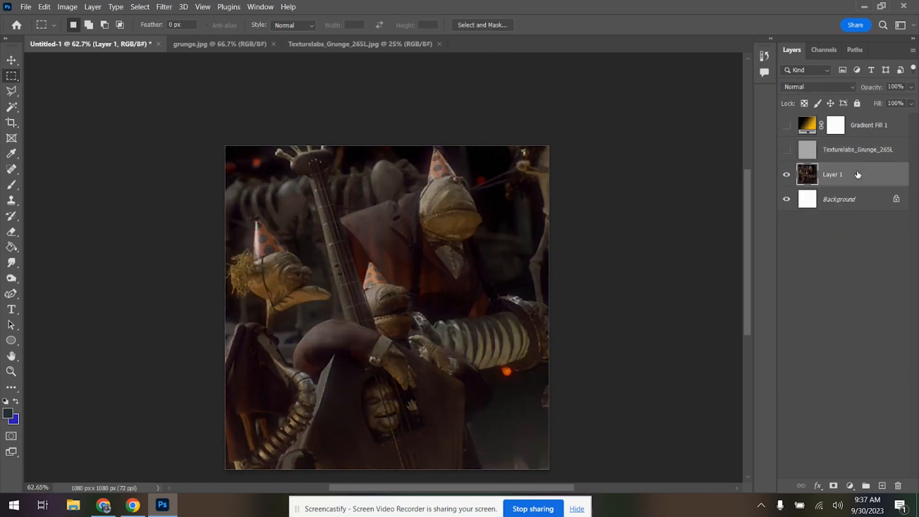
left_click_drag(861, 179, 882, 486)
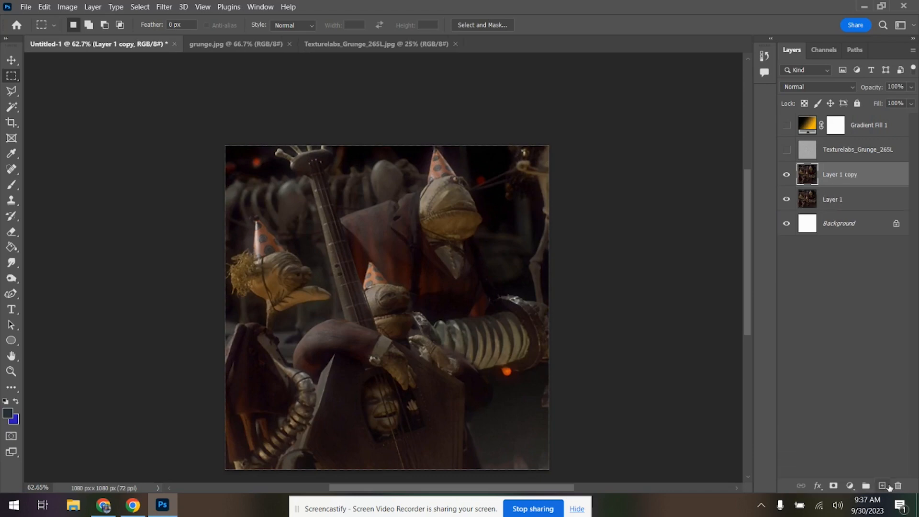
- Apply the Poster Edges filter to the duplicated puppet layer with Edge Thickness 2, Edge Intensity 1 and Posterization 1
left_click(167, 8)
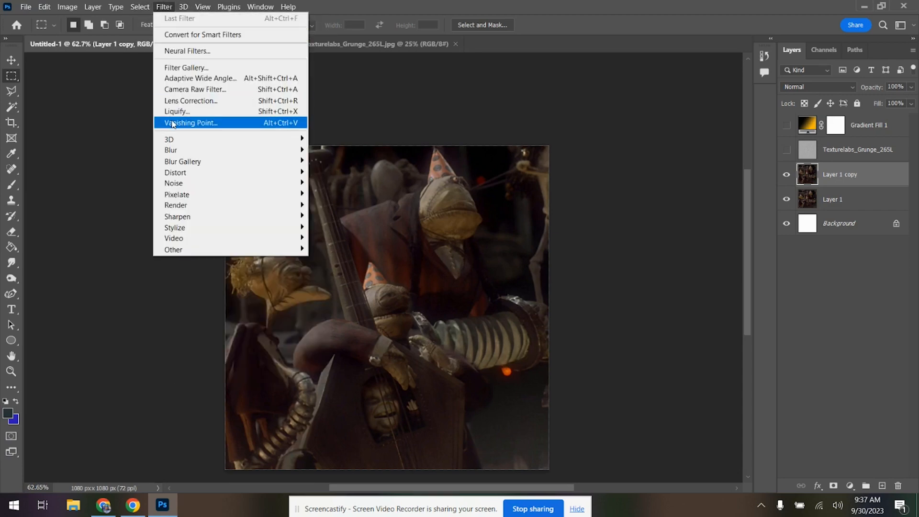
mouse_move(173, 140)
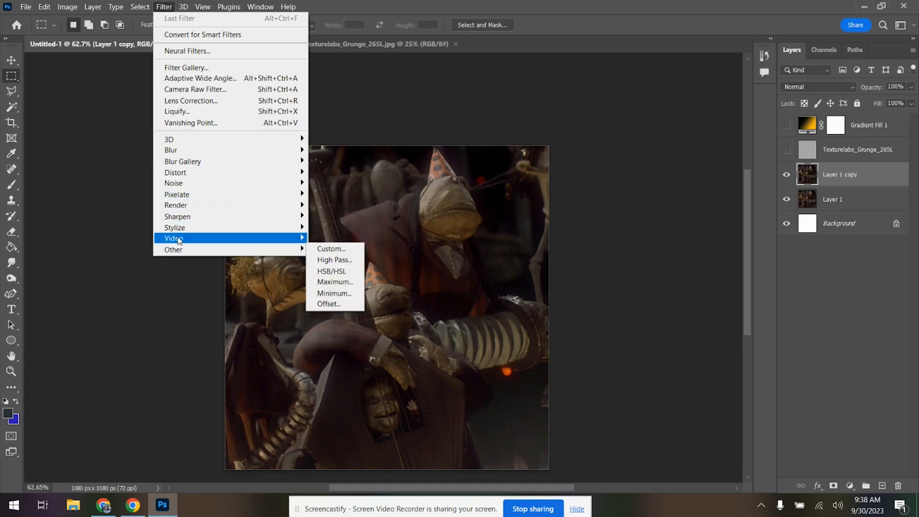
left_click(218, 69)
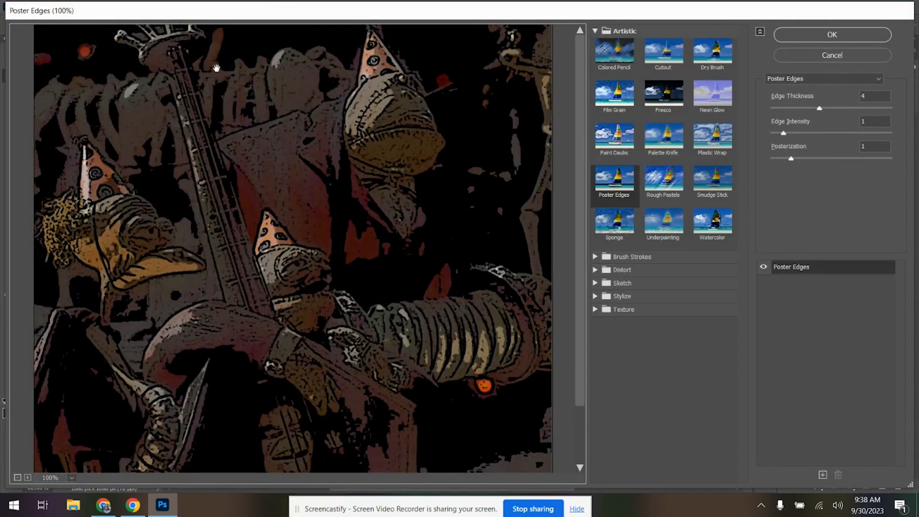
left_click(610, 189)
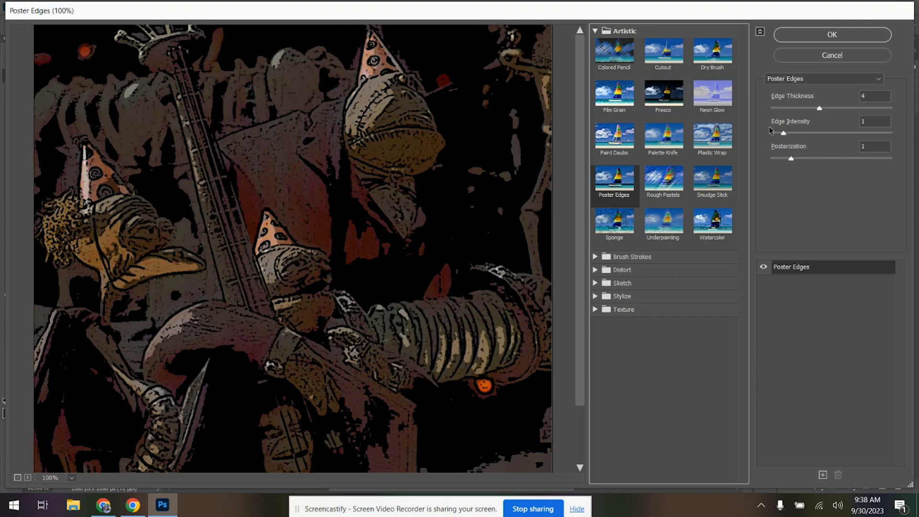
left_click_drag(819, 109, 753, 136)
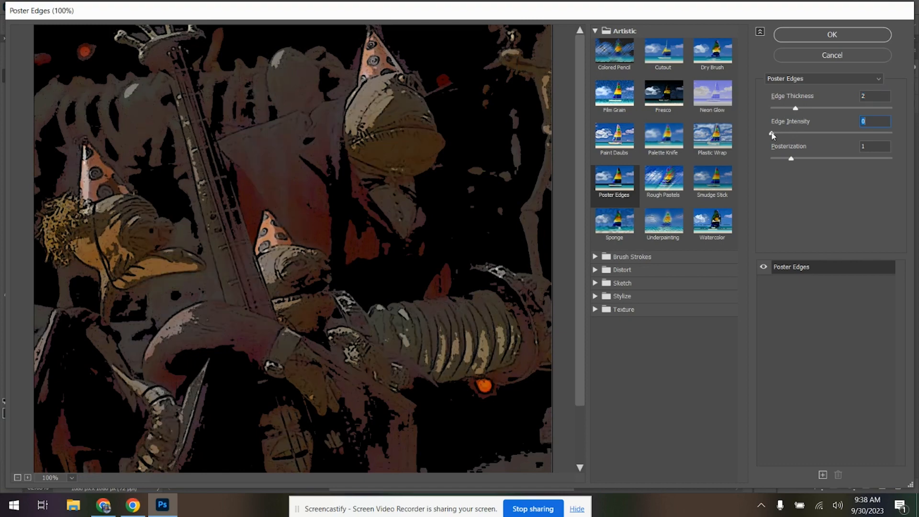
left_click_drag(775, 134, 785, 135)
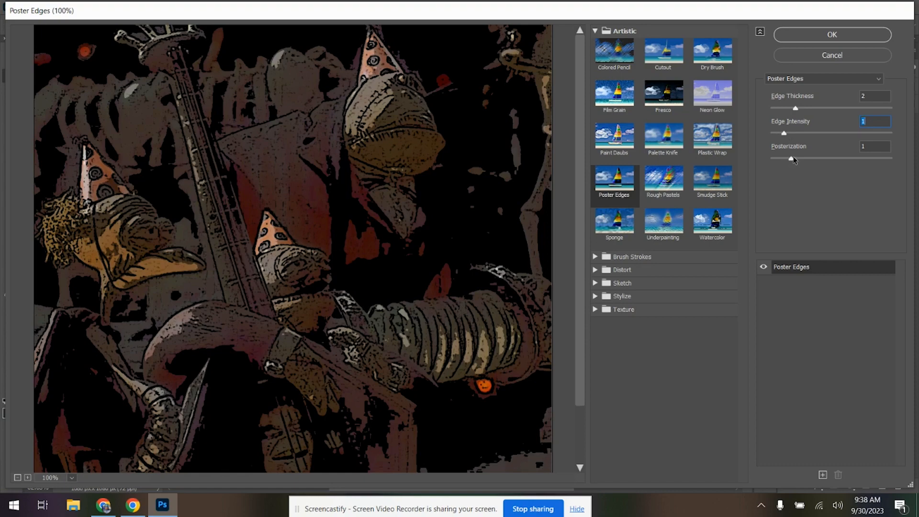
left_click_drag(794, 160, 772, 171)
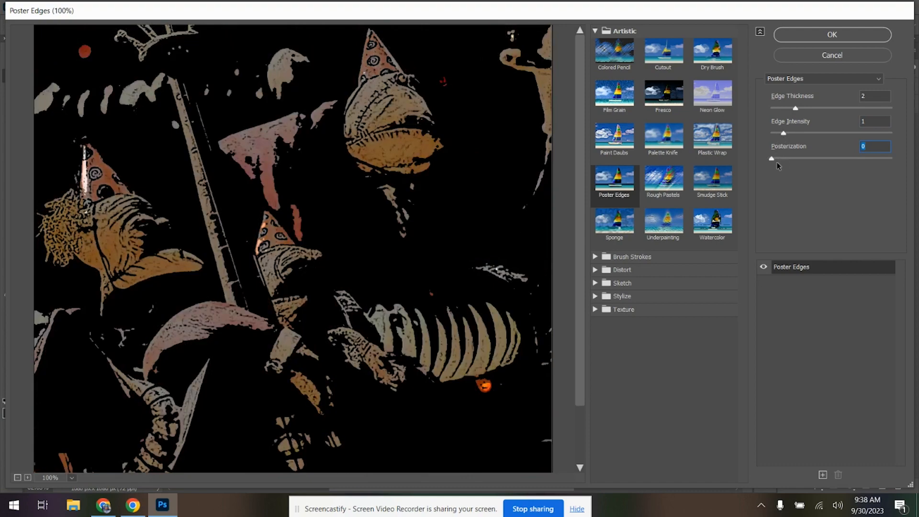
left_click_drag(778, 161, 790, 160)
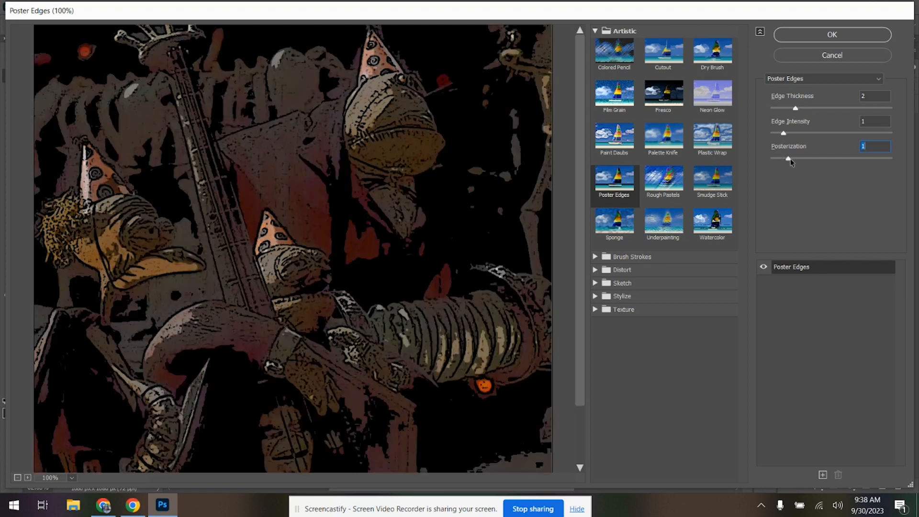
left_click(803, 36)
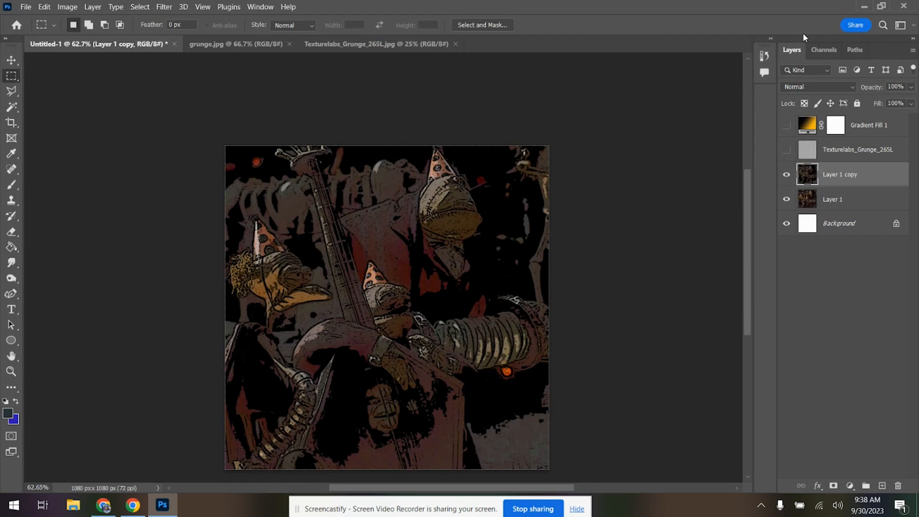
- Toggle the visibility of Layer 1 copy to compare the filtered puppet image with the original
left_click(785, 175)
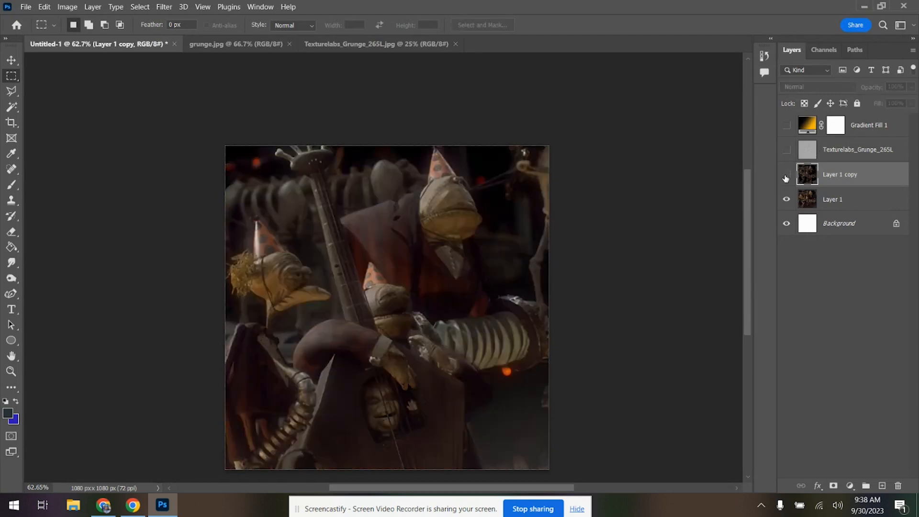
left_click(786, 175)
left_click(786, 175)
left_click(786, 175)
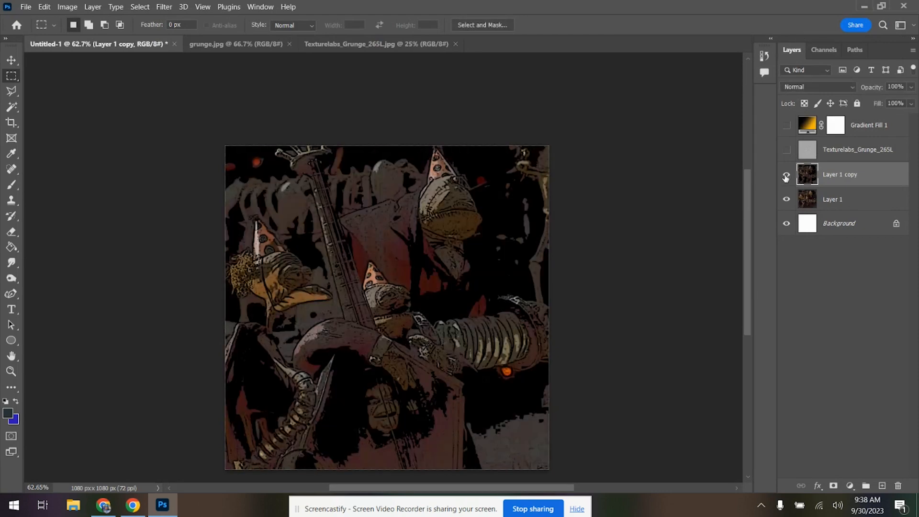
- Apply the Cutout filter to the duplicated puppet layer with Number of Levels 8, Edge Simplicity 0 and Edge Fidelity 3
left_click(161, 6)
left_click(165, 66)
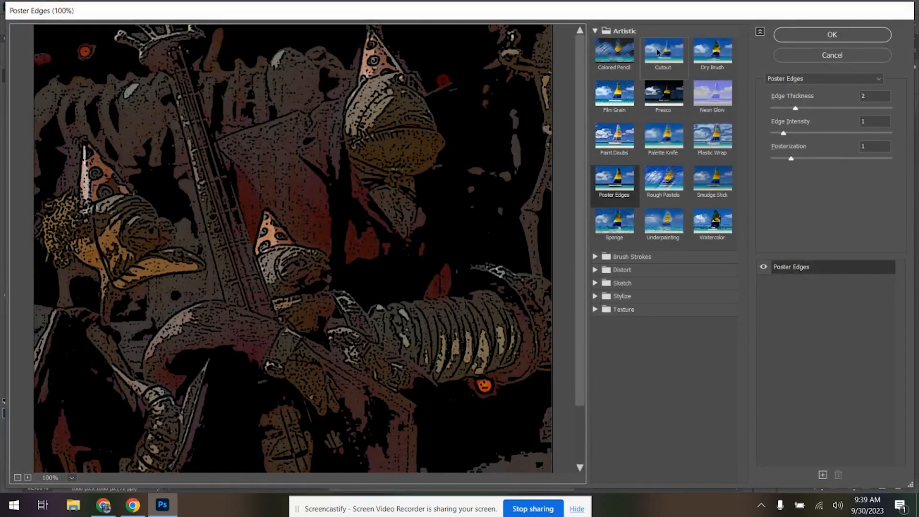
left_click(667, 56)
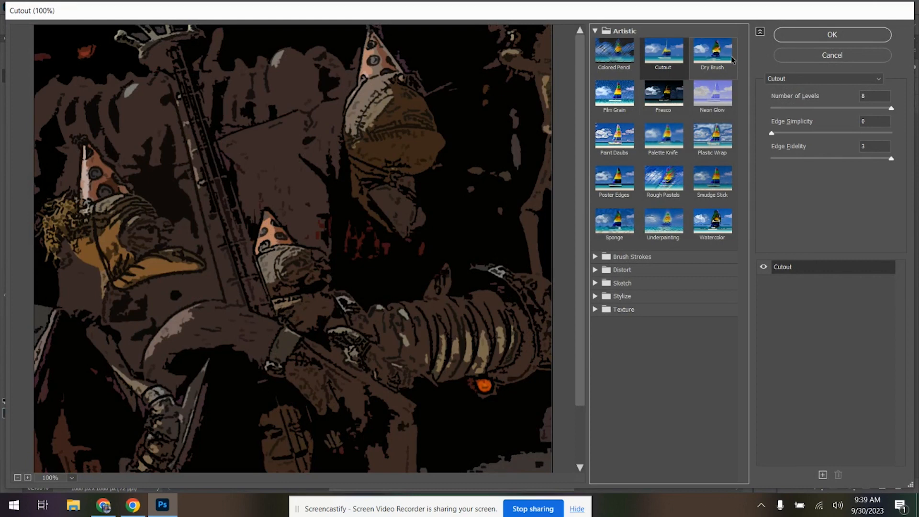
left_click(889, 110)
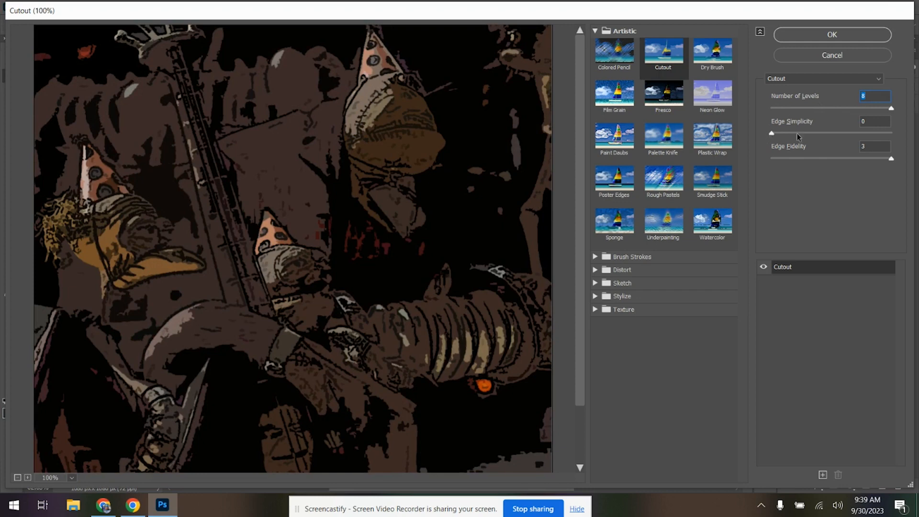
left_click_drag(771, 133, 732, 136)
left_click_drag(892, 163, 830, 163)
left_click(774, 162)
left_click_drag(774, 162, 907, 161)
left_click(853, 35)
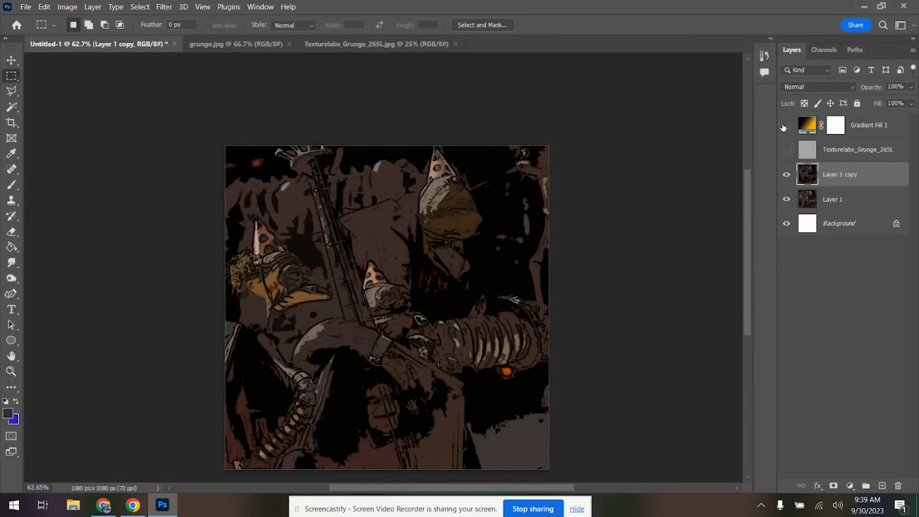
- Show the Texturelabs_Grunge_265L layer and set its blend mode to Color Dodge
left_click(787, 149)
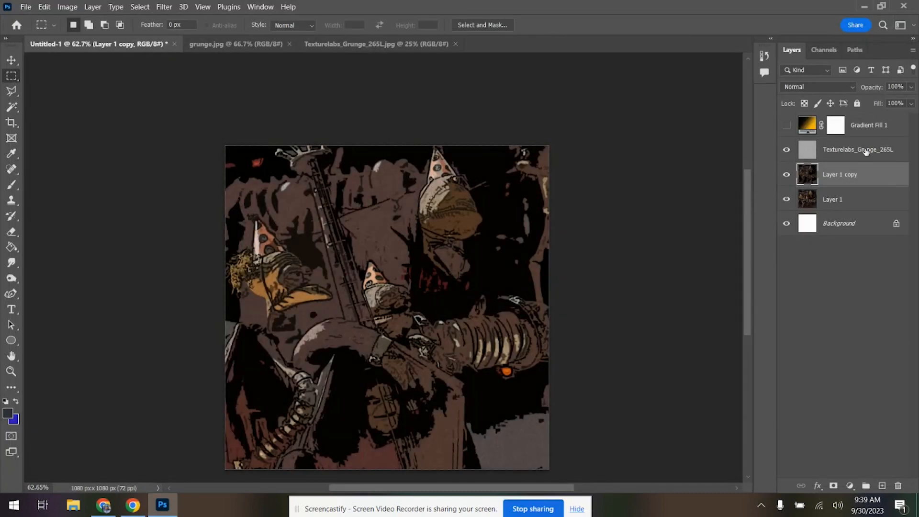
left_click(860, 150)
left_click(814, 86)
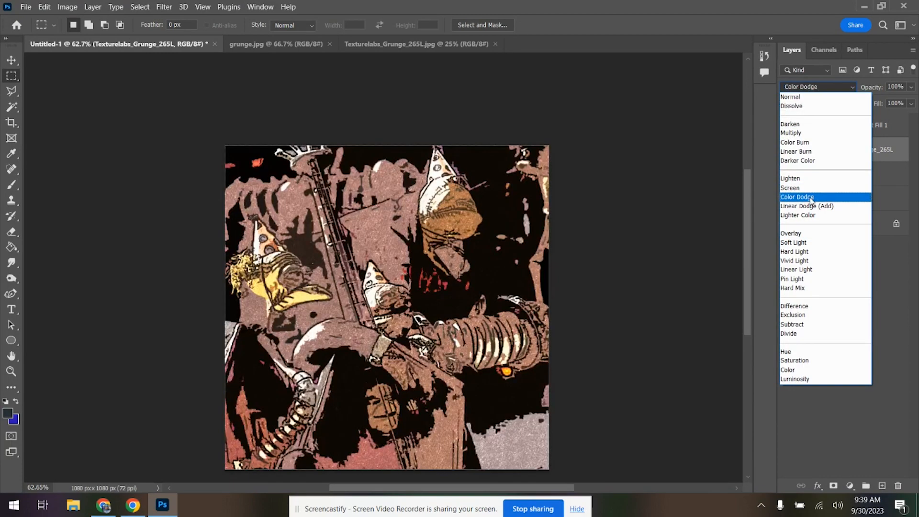
left_click(811, 198)
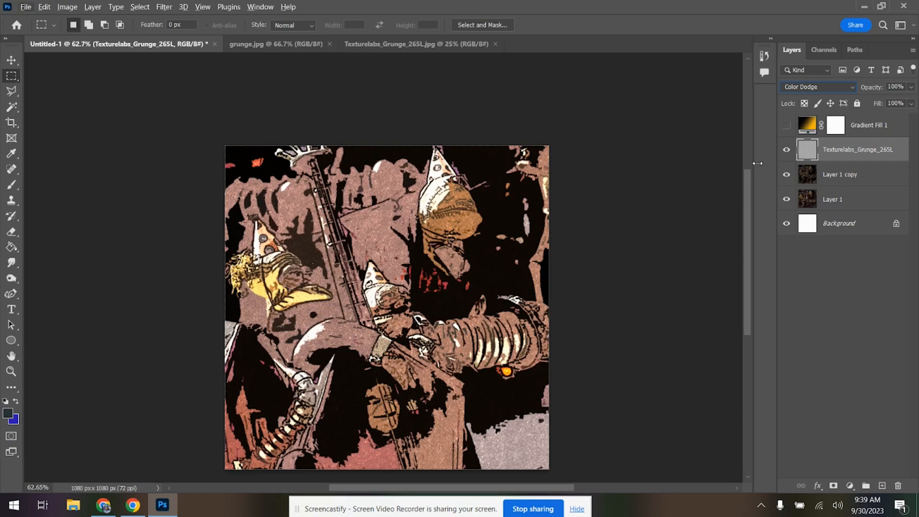
- Toggle the grunge texture layer and examine its grain up close across the puppet image
left_click(786, 150)
left_click(787, 150)
scroll(408, 242, "up", 3)
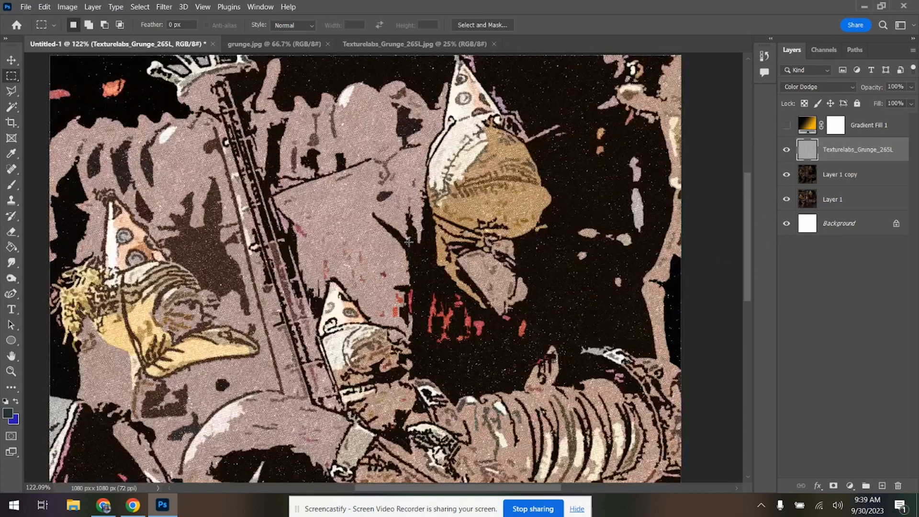
scroll(408, 242, "up", 3)
scroll(408, 245, "down", 4)
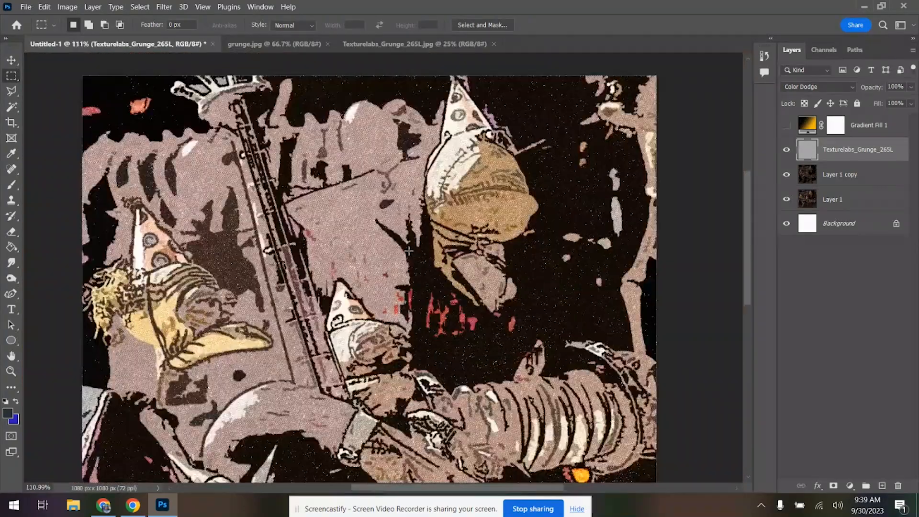
scroll(408, 249, "up", 2)
scroll(409, 250, "down", 10)
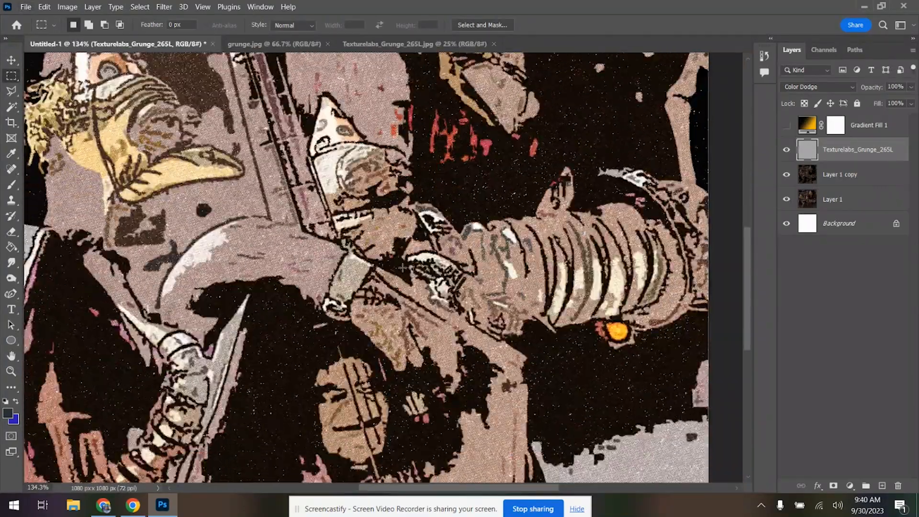
scroll(396, 283, "down", 2)
scroll(396, 273, "up", 15)
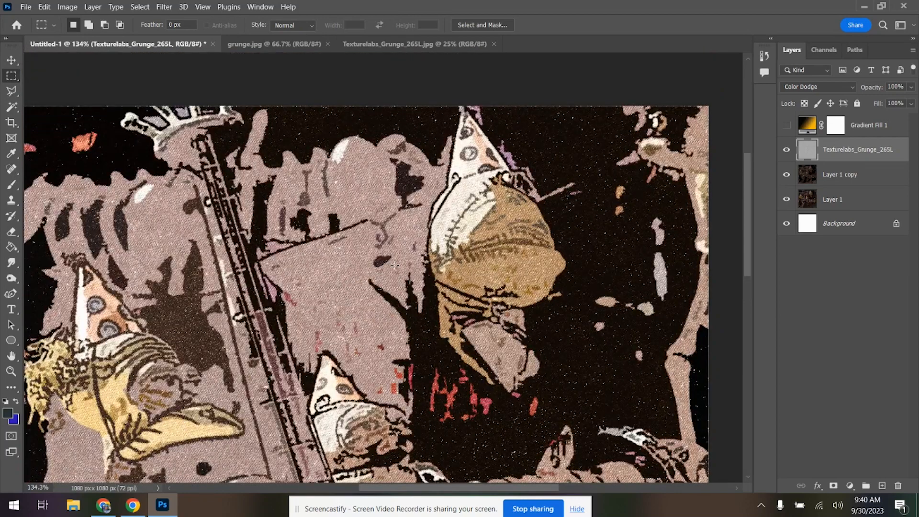
scroll(395, 264, "up", 3)
scroll(394, 264, "down", 6)
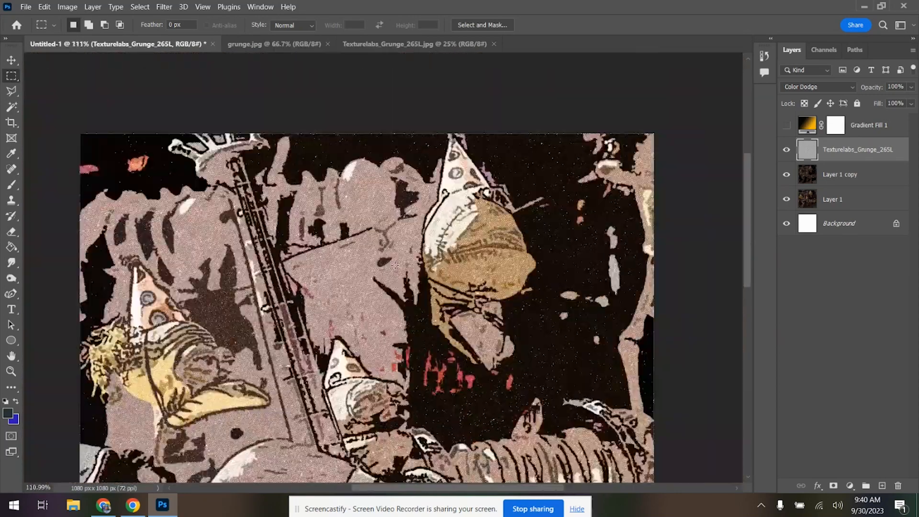
- Show the Gradient Fill 1 layer and set its blend mode to Multiply
left_click(786, 125)
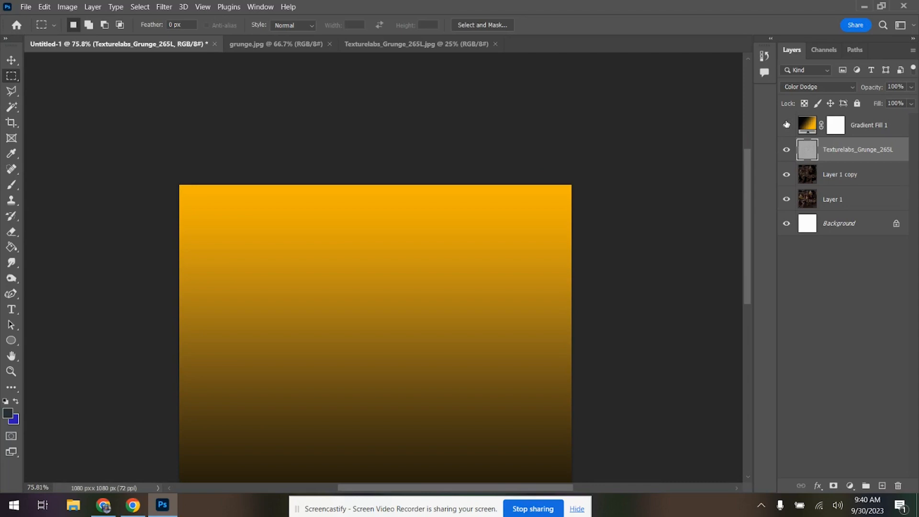
left_click(897, 128)
left_click(830, 89)
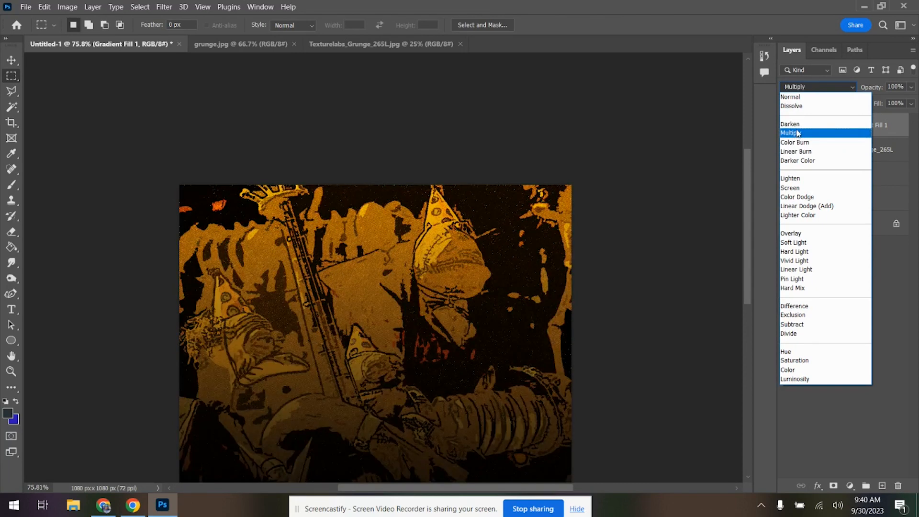
left_click(797, 134)
mouse_move(745, 202)
left_mouse_down()
mouse_move(748, 260)
mouse_move(742, 199)
mouse_move(748, 209)
left_mouse_up()
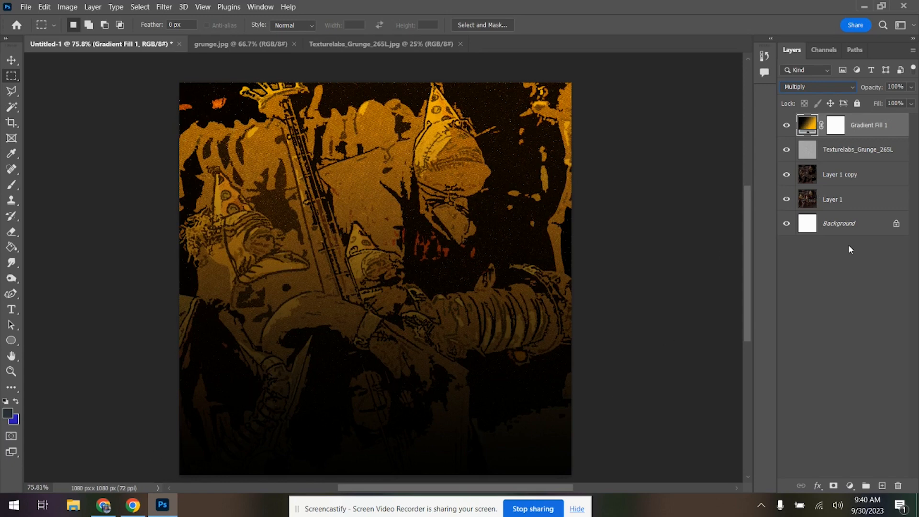
- Close the grunge.jpg and Texturelabs_Grunge_265L.jpg documents
left_click(249, 43)
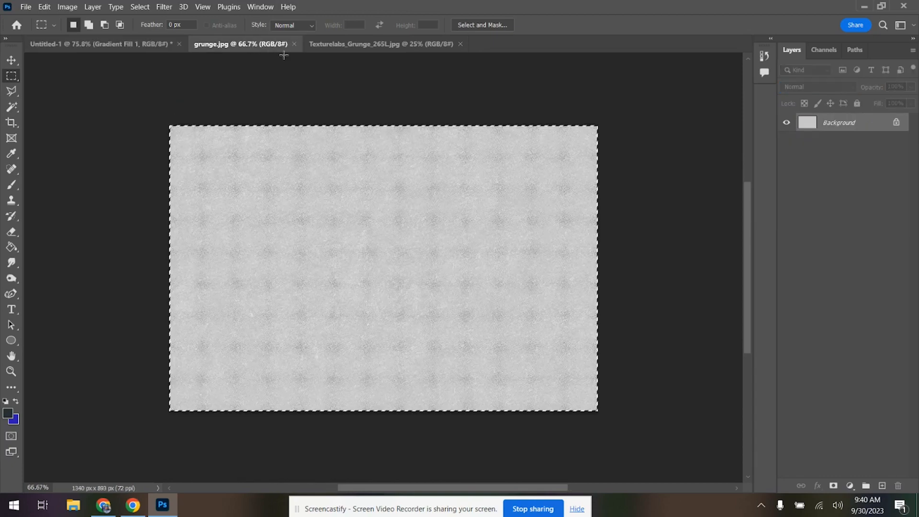
left_click(294, 44)
left_click(294, 45)
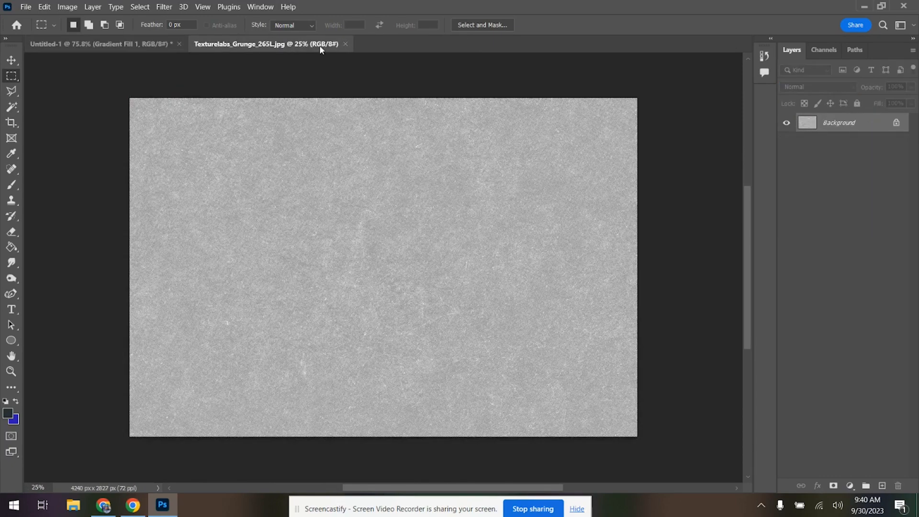
left_click(346, 44)
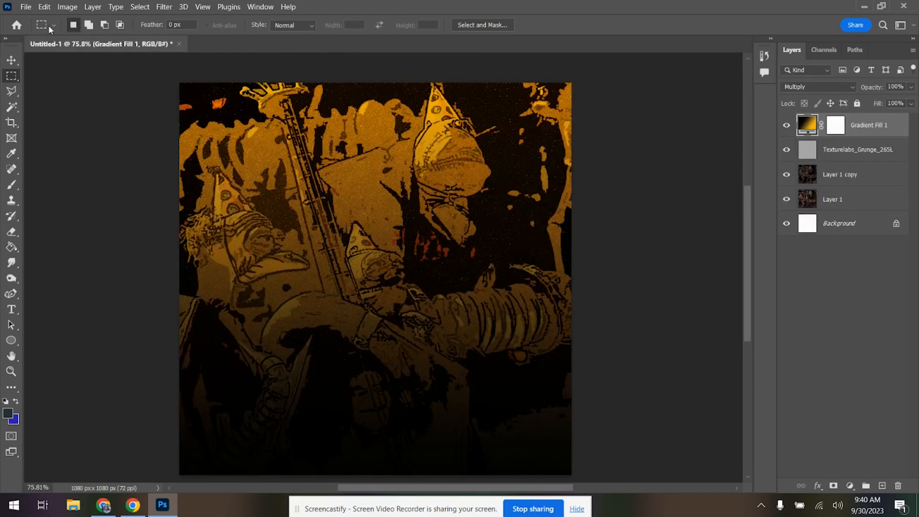
- Open the paper image from the Desktop and paste a copy of all of it into the Untitled-1 composition
left_click(26, 7)
left_click(30, 28)
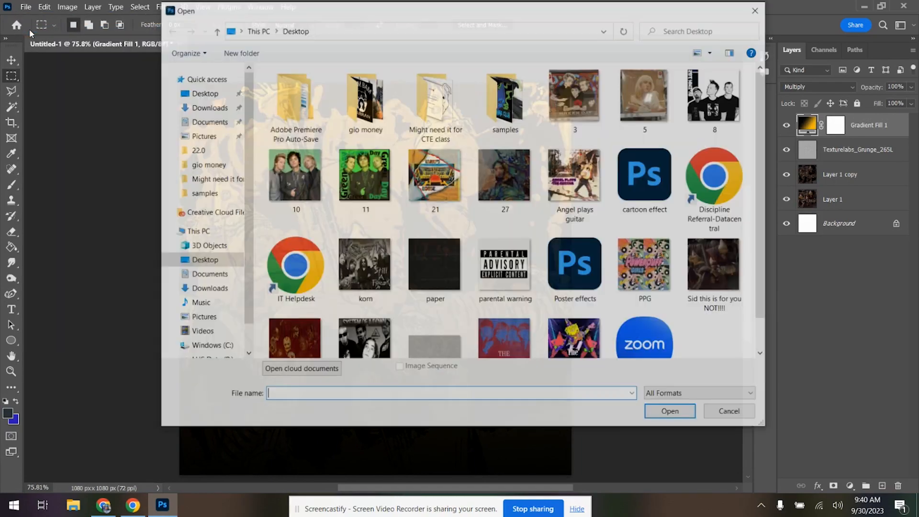
left_click(455, 289)
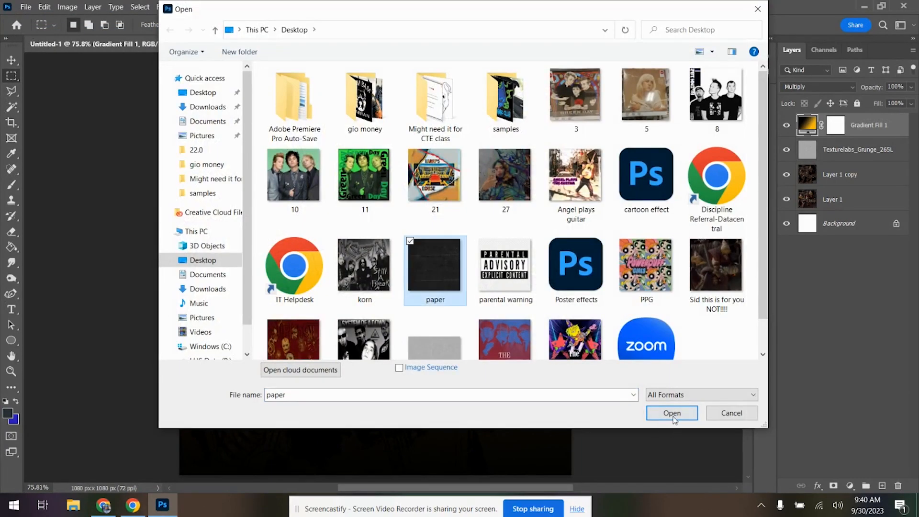
left_click(673, 413)
key("ctrl+a")
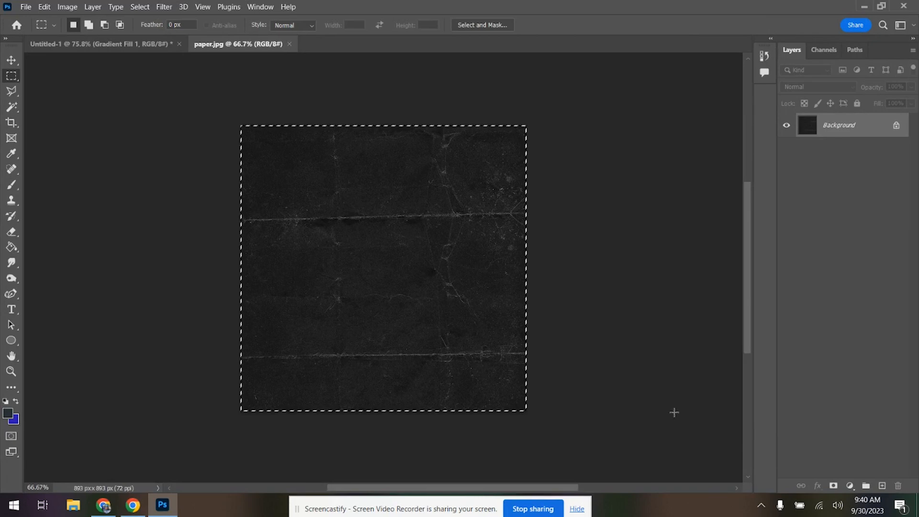
left_click(158, 50)
key("ctrl+v")
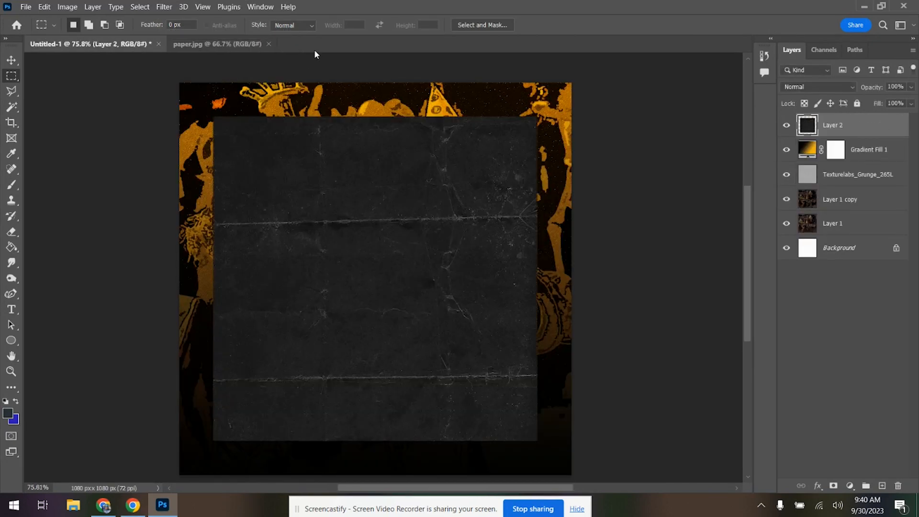
- Scale the pasted paper texture to about 121.63% so that it covers the whole canvas
key("ctrl+t")
left_click_drag(214, 117, 179, 80)
scroll(522, 378, "down", 2)
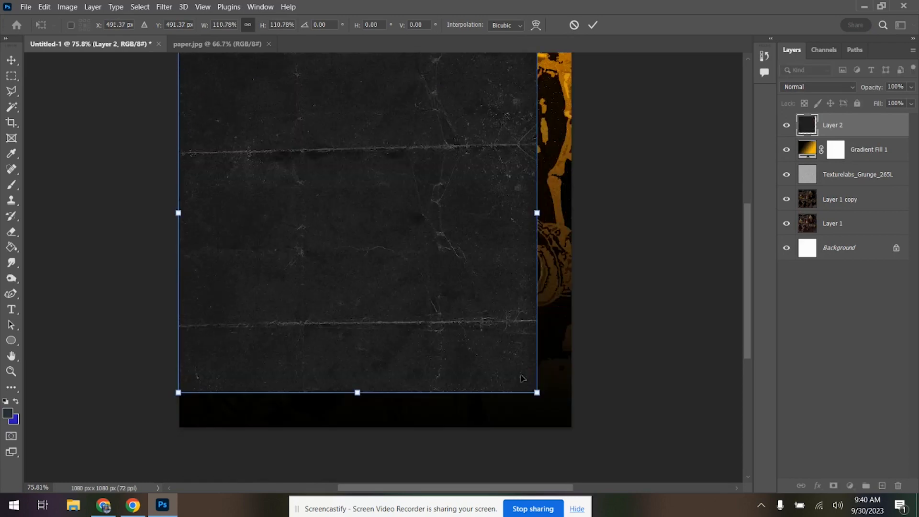
left_click_drag(536, 392, 566, 433)
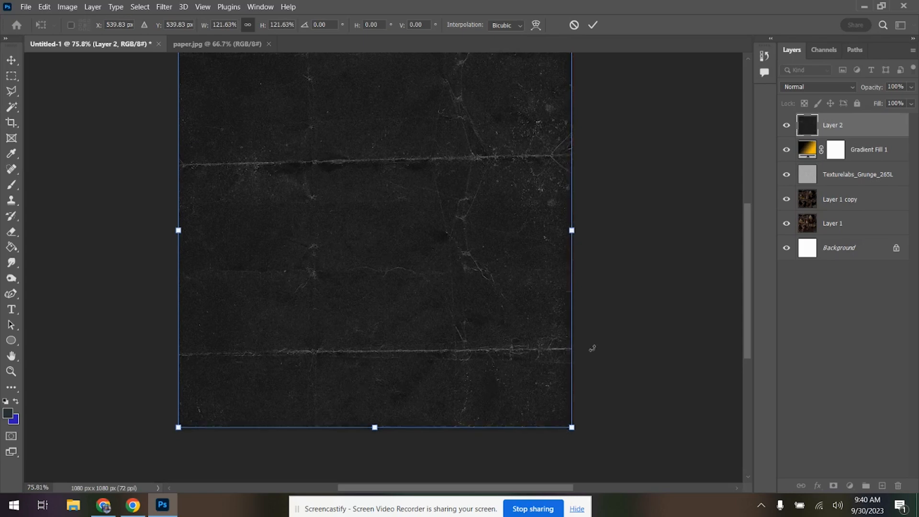
key("Return")
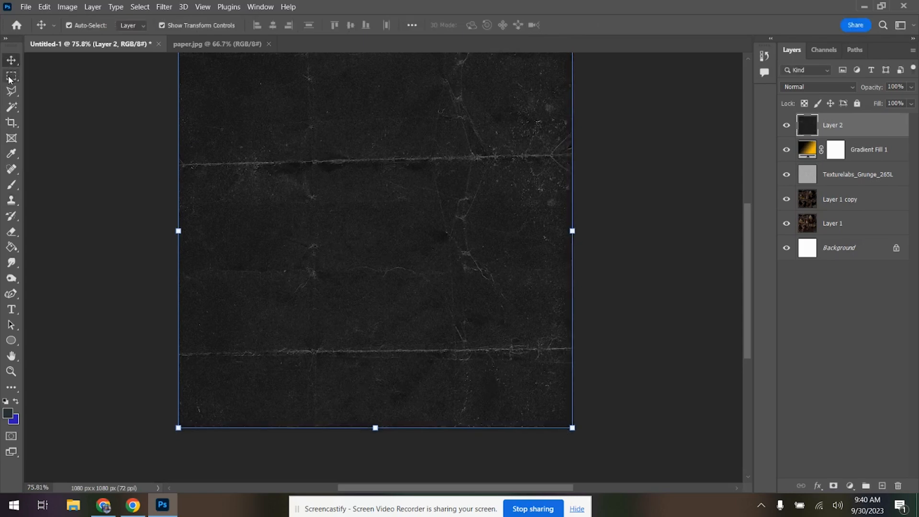
- Set the paper texture layer's blend mode to Linear Dodge (Add)
left_click(10, 76)
scroll(99, 246, "up", 2)
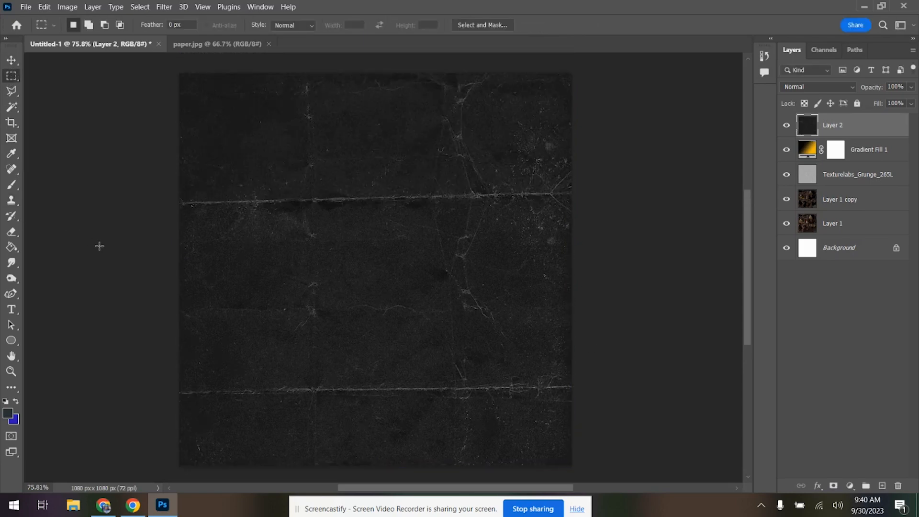
left_click(824, 89)
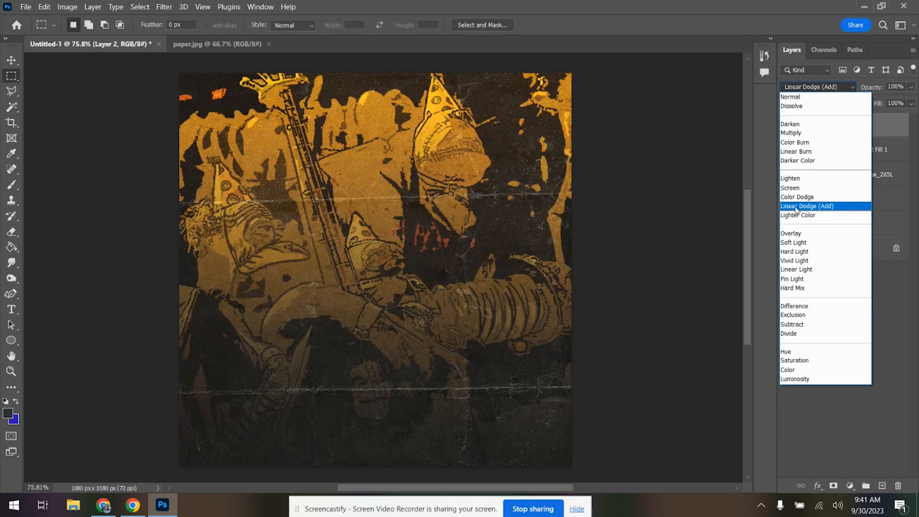
left_click(796, 210)
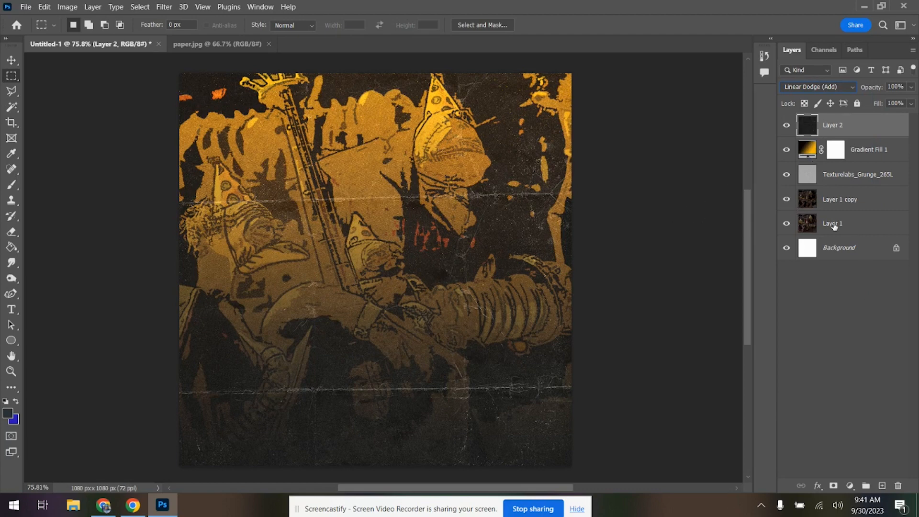
- Add a horizontal text layer reading "HALLOW'S EVES" on two lines over the lower part of the artwork
left_click(11, 310)
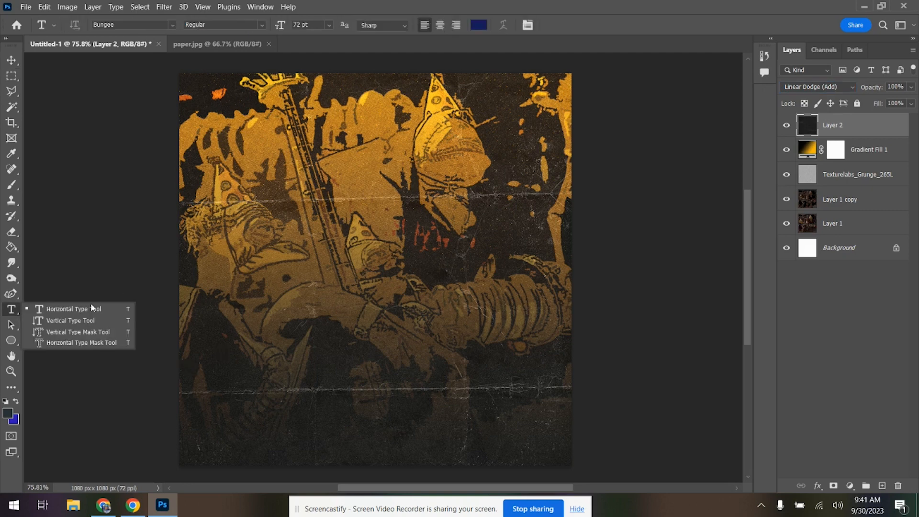
left_click(89, 310)
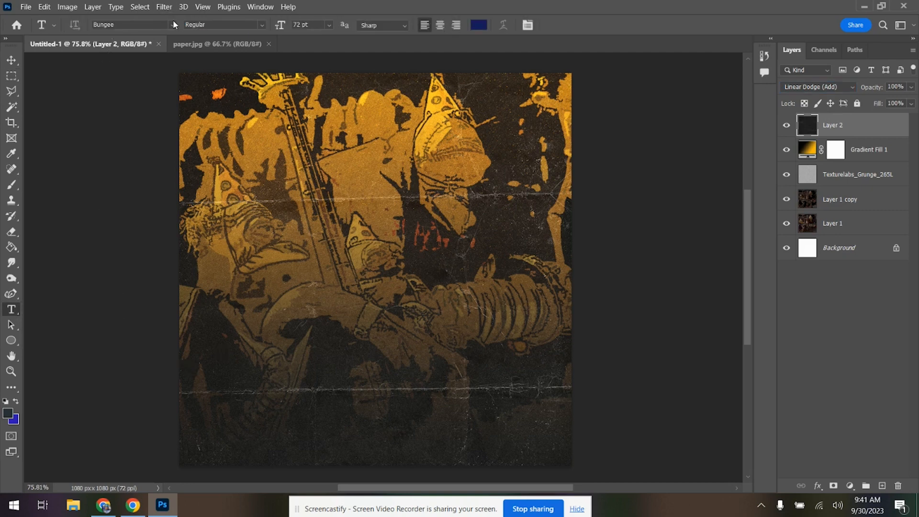
left_click(249, 366)
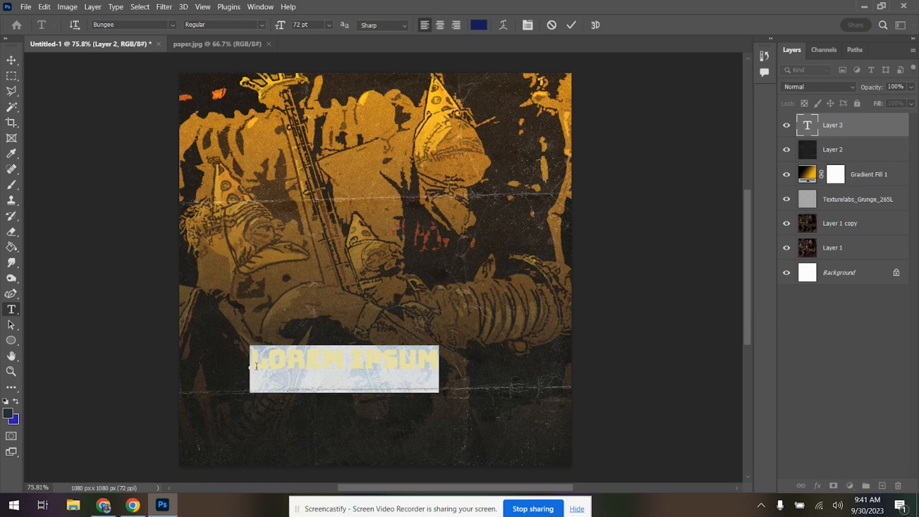
type("HALLOW'S")
key("Return")
type("EVES")
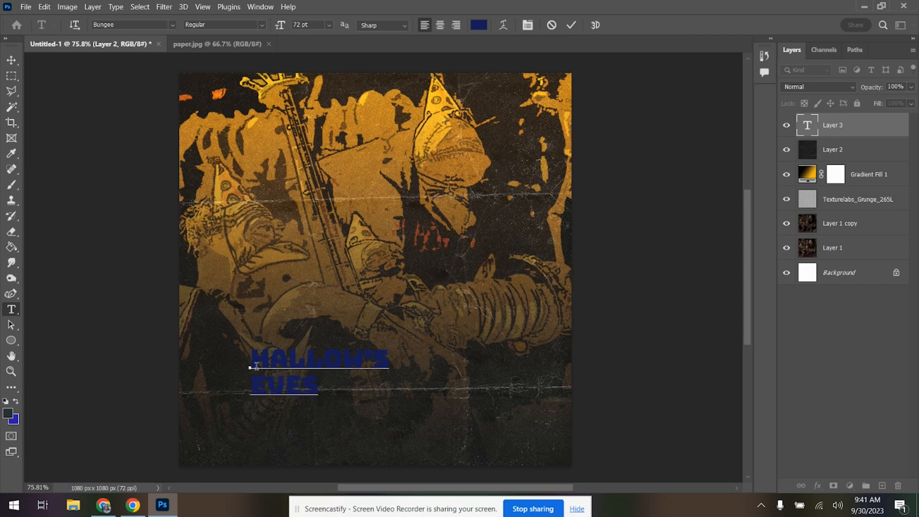
left_click_drag(319, 391, 244, 355)
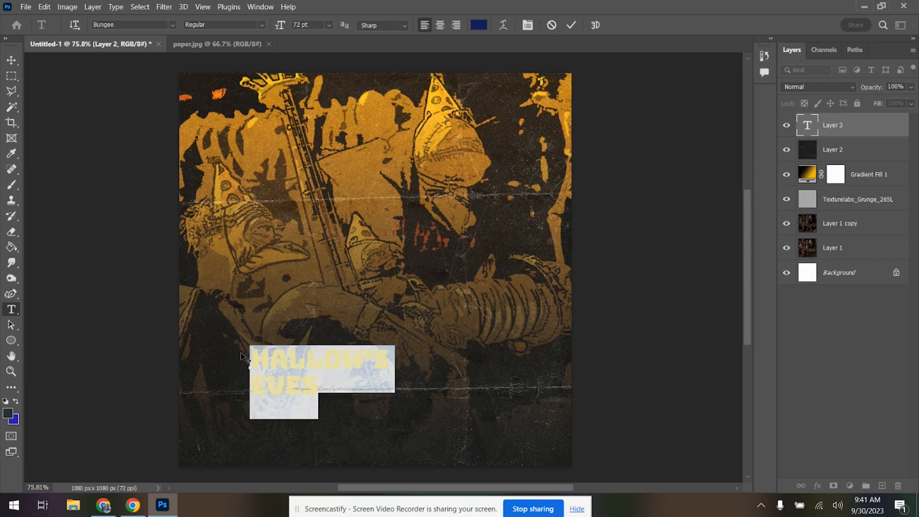
- Enlarge the title text to 236% so that it nearly spans the width of the poster's lower half
left_click(12, 60)
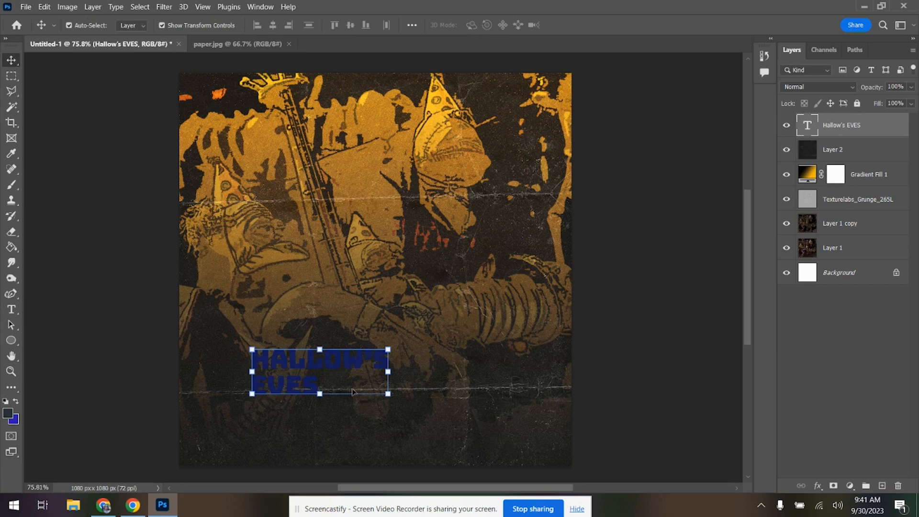
left_click(387, 394)
left_click_drag(388, 393, 531, 462)
left_click_drag(335, 359, 205, 292)
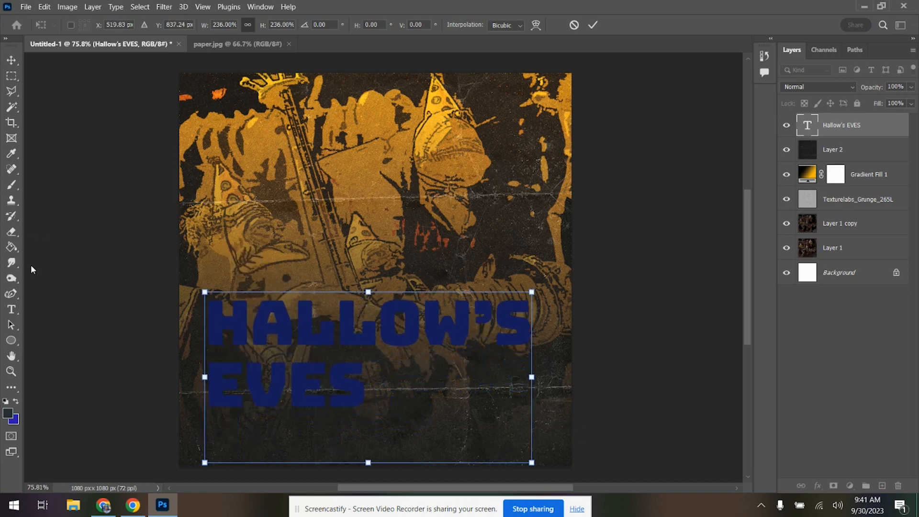
- Center-align the two lines of the title and place the text centrally near the poster's lower edge
left_click(11, 309)
left_click_drag(364, 388, 214, 318)
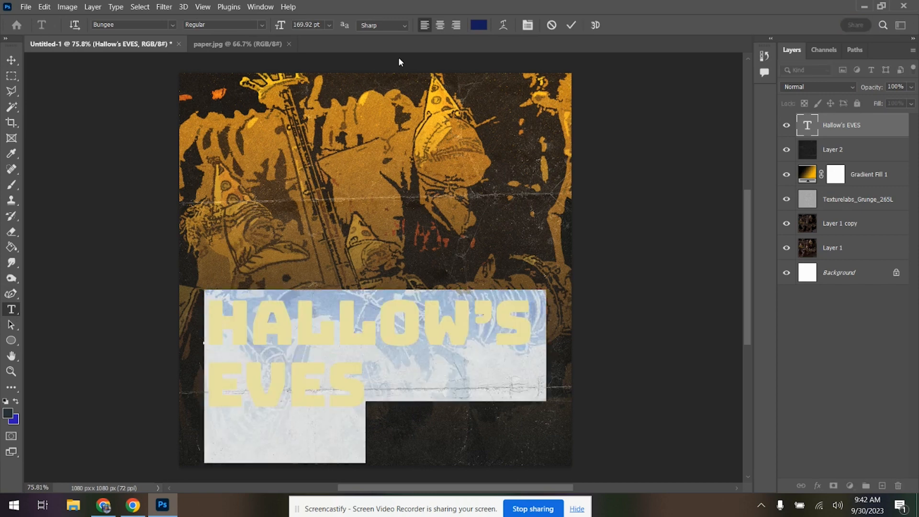
left_click(440, 25)
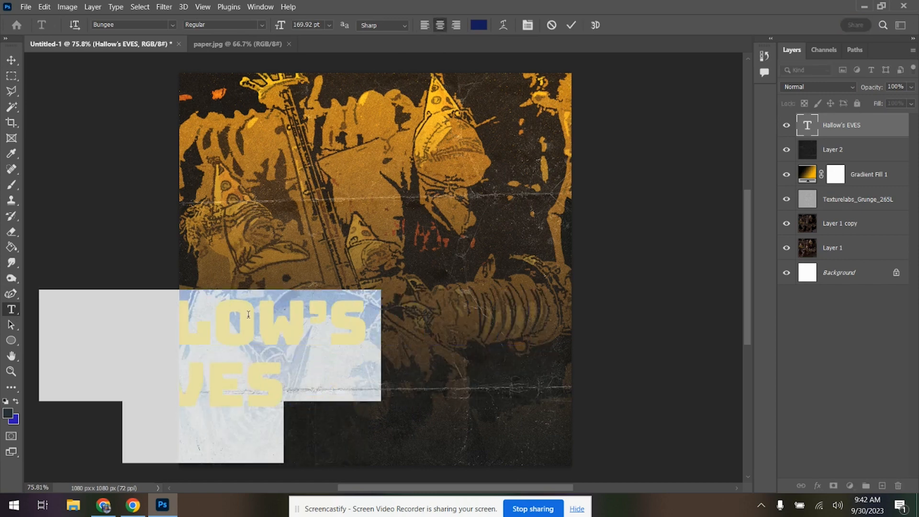
left_click(10, 56)
left_click_drag(277, 333, 459, 385)
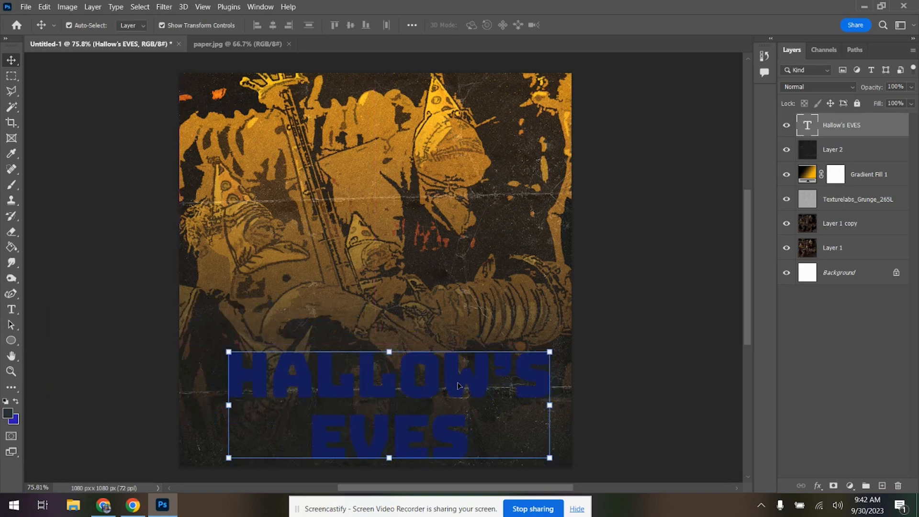
- Recolor all of the title text with the orange #ecad2a sampled from the upper puppet's hat area
left_click(11, 309)
left_click_drag(465, 440, 434, 33)
left_click(478, 26)
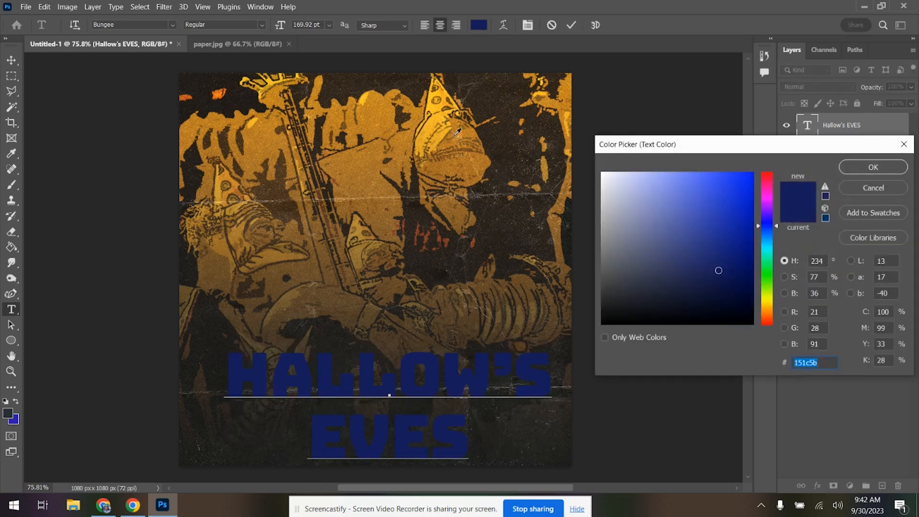
left_click(430, 130)
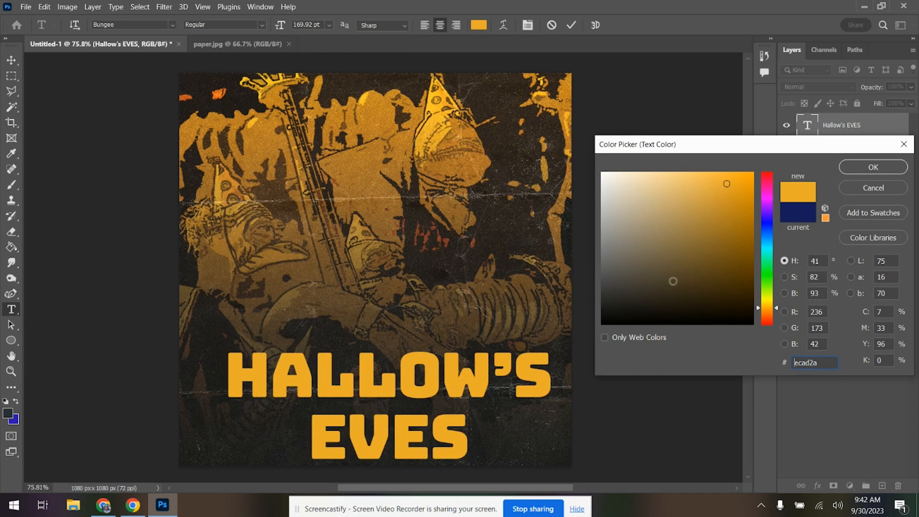
left_click(874, 188)
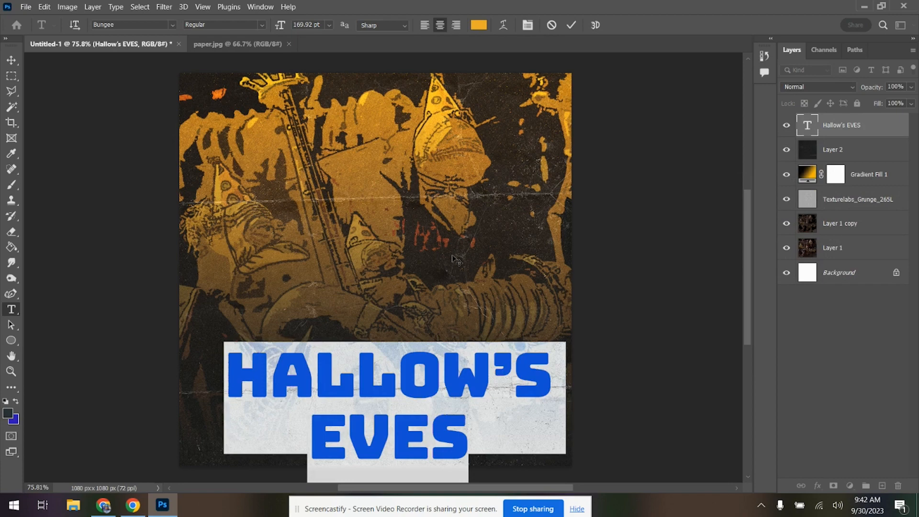
- Change the title text's font to Blackadder ITC
left_click(172, 25)
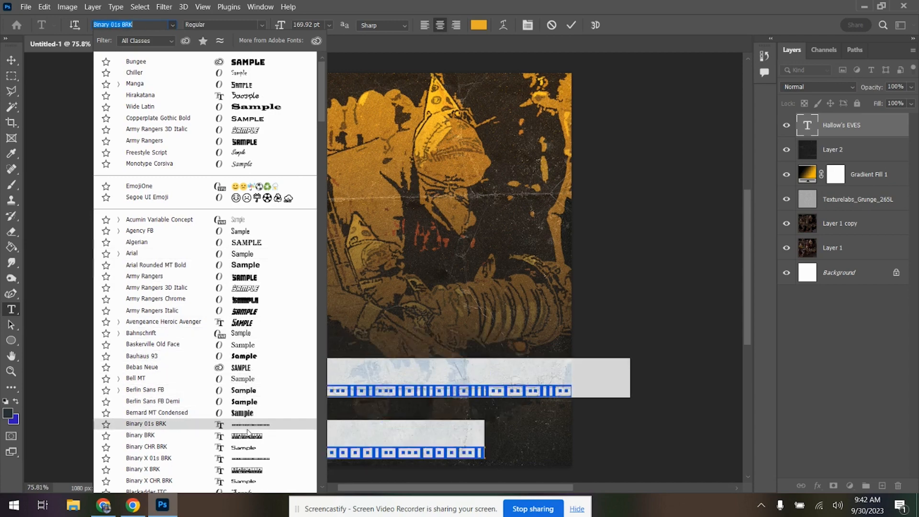
scroll(247, 440, "down", 2)
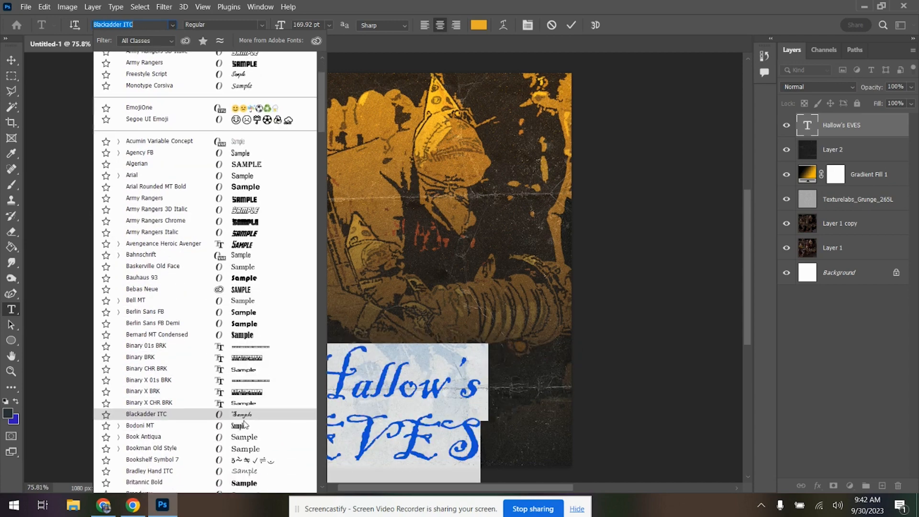
scroll(246, 440, "down", 1)
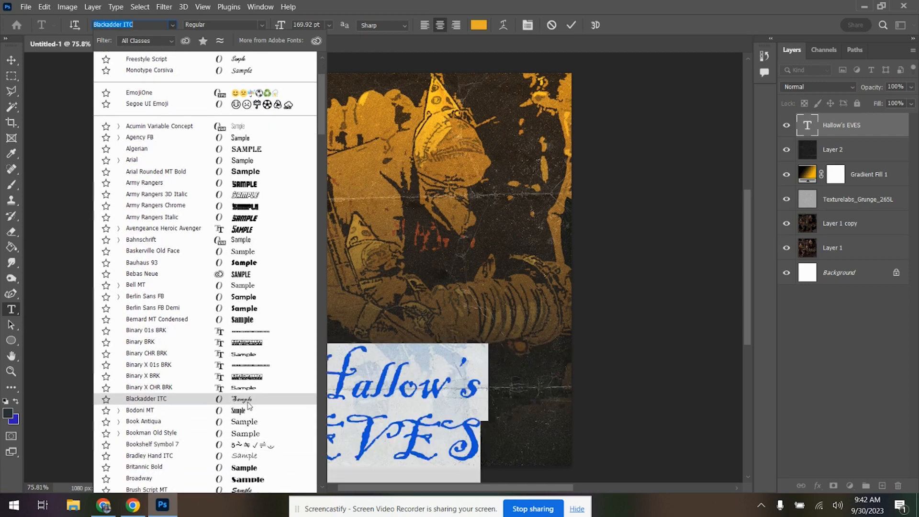
left_click(246, 398)
- Move the title text into the poster's lower-left corner
left_click(10, 62)
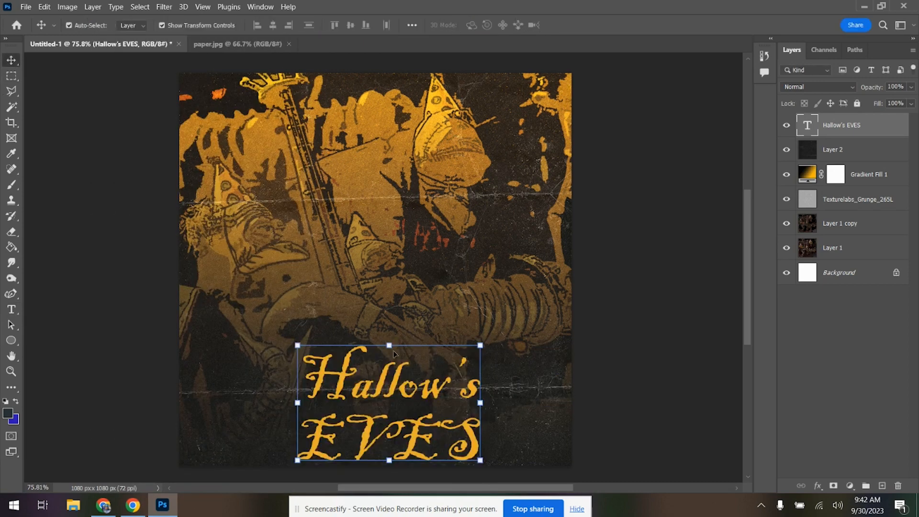
left_click_drag(398, 385, 395, 381)
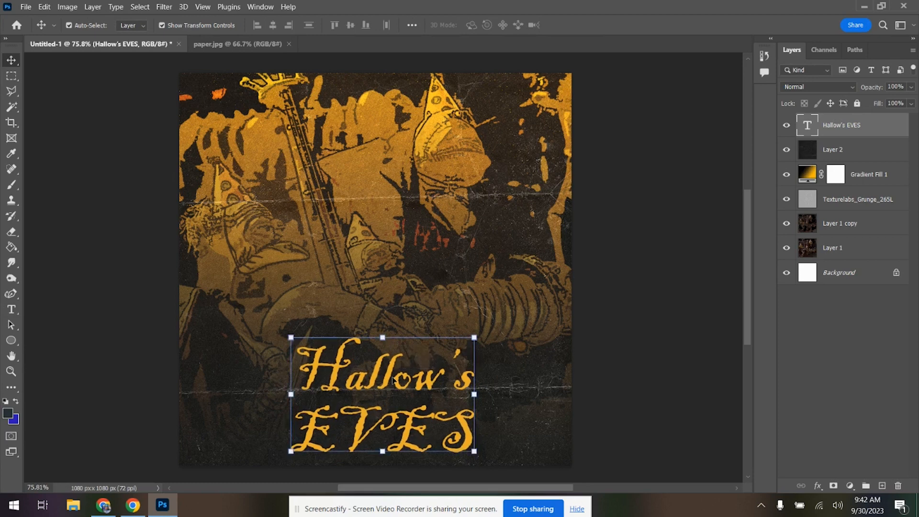
left_click_drag(392, 380, 292, 382)
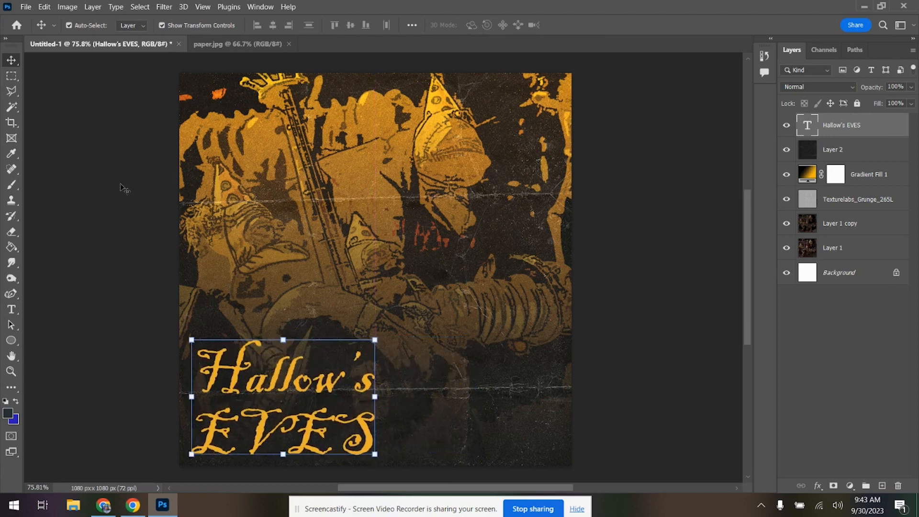
- Add a Bevel & Emboss effect to the title text with an adjusted depth, 38 px size and 3 px soften
double_click(878, 127)
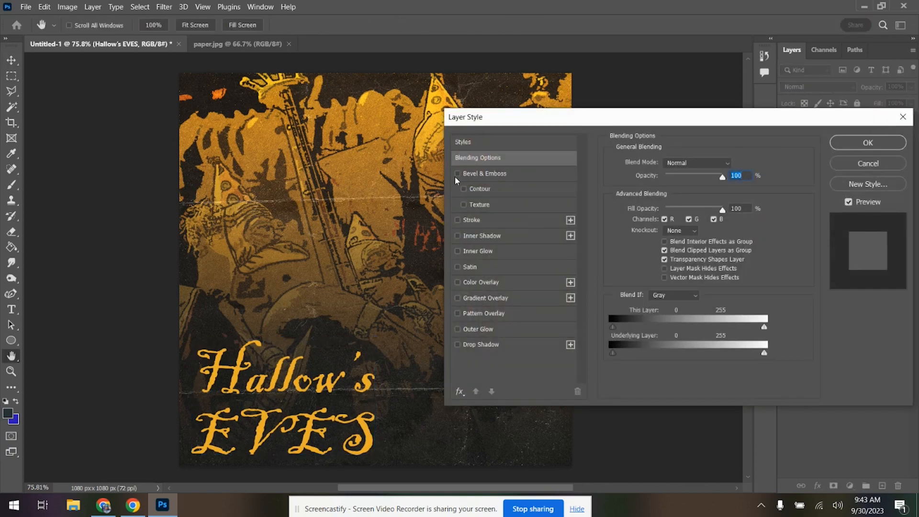
left_click(457, 174)
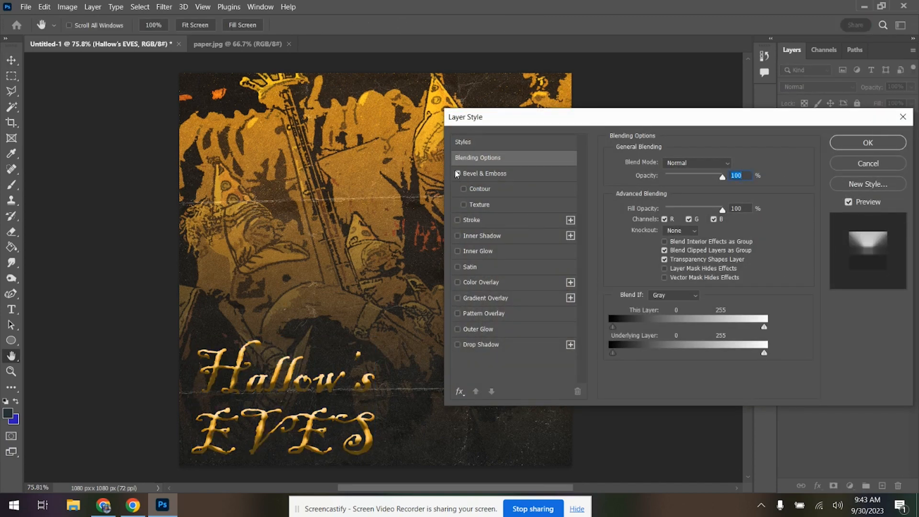
left_click(514, 174)
mouse_move(695, 193)
left_mouse_down()
mouse_move(670, 190)
mouse_move(673, 233)
mouse_move(683, 231)
mouse_move(669, 227)
left_mouse_up()
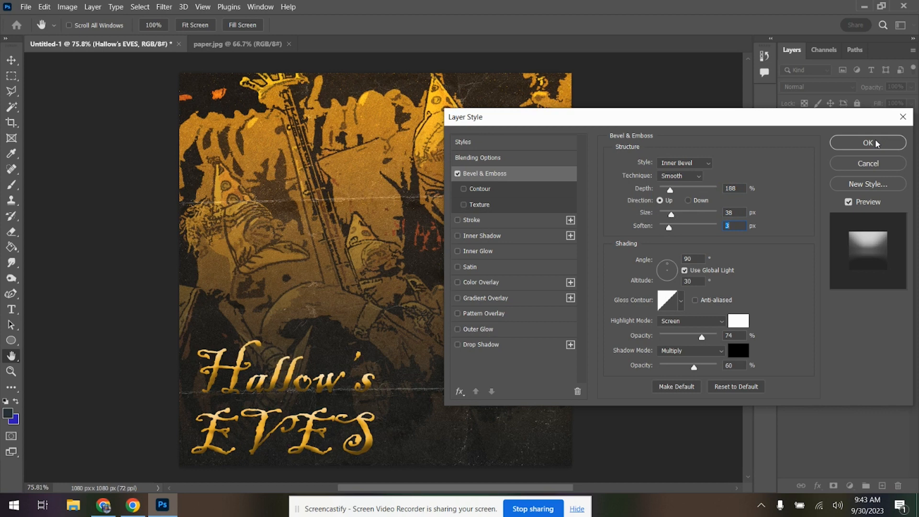
- Add an outside stroke to the title text in near-black #050505, 13 px wide
left_click(458, 222)
left_click(484, 223)
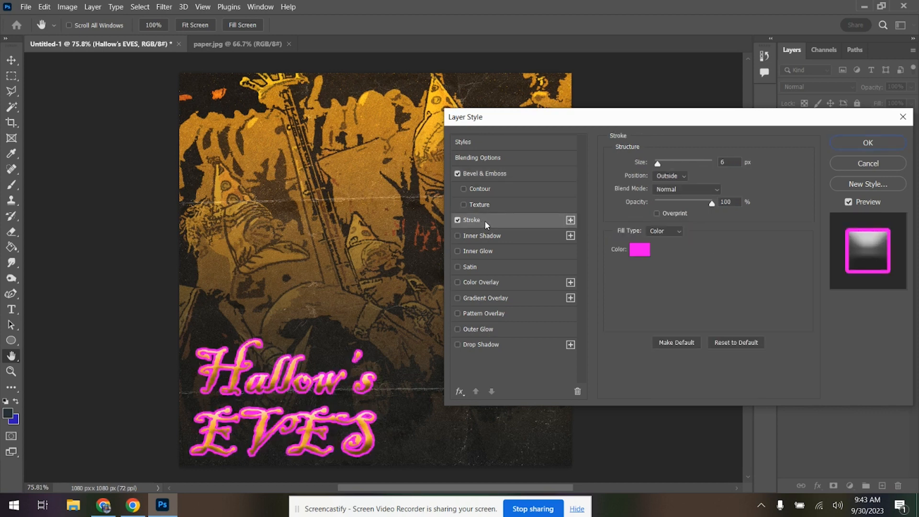
left_click(641, 252)
left_click(602, 321)
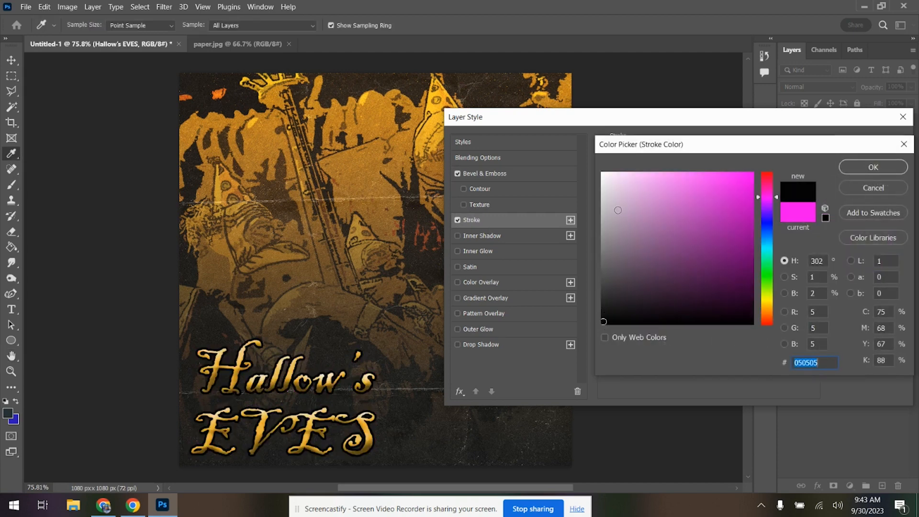
left_click(883, 168)
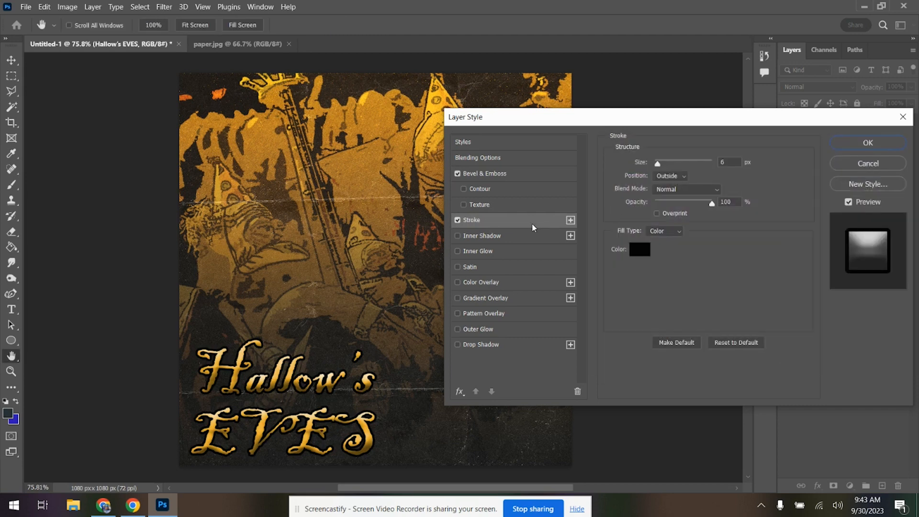
left_click_drag(656, 168, 663, 170)
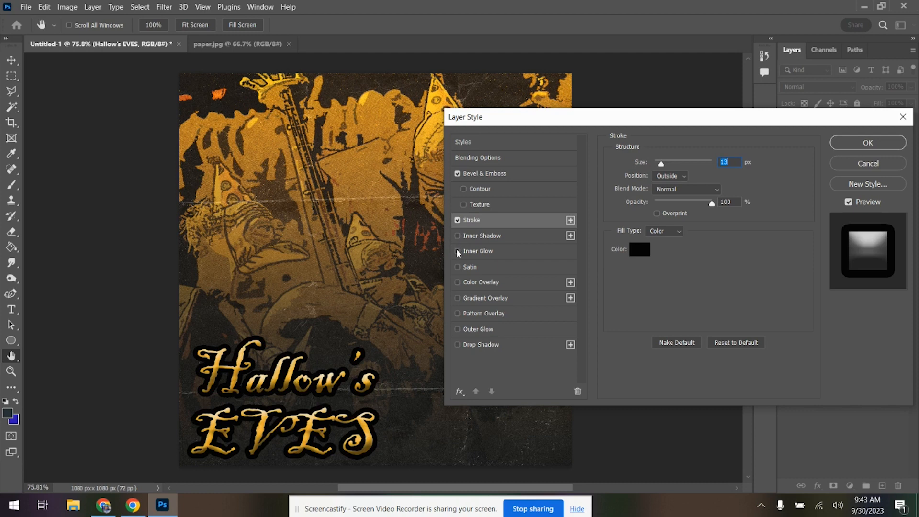
- Discard a trial Inner Glow and give the title text a red Satin effect in Multiply mode, 45 px distance and 16 px size
left_click(504, 254)
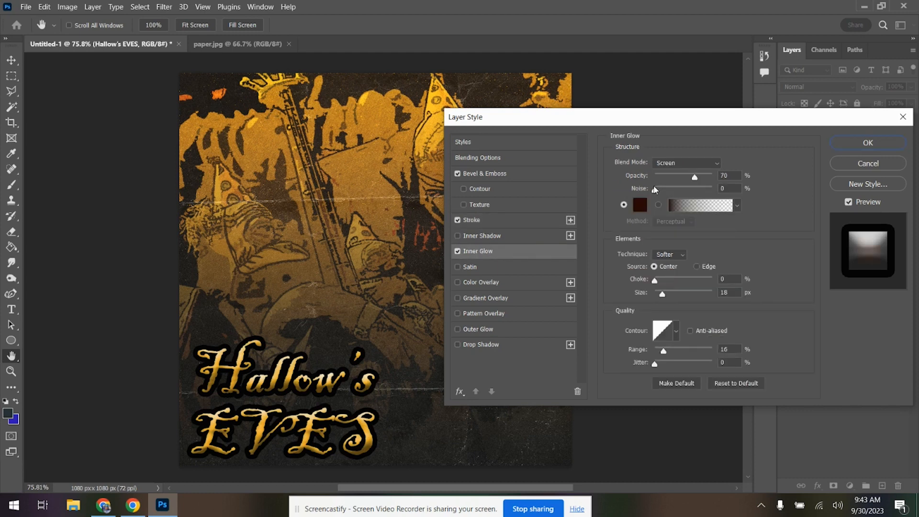
left_click(457, 251)
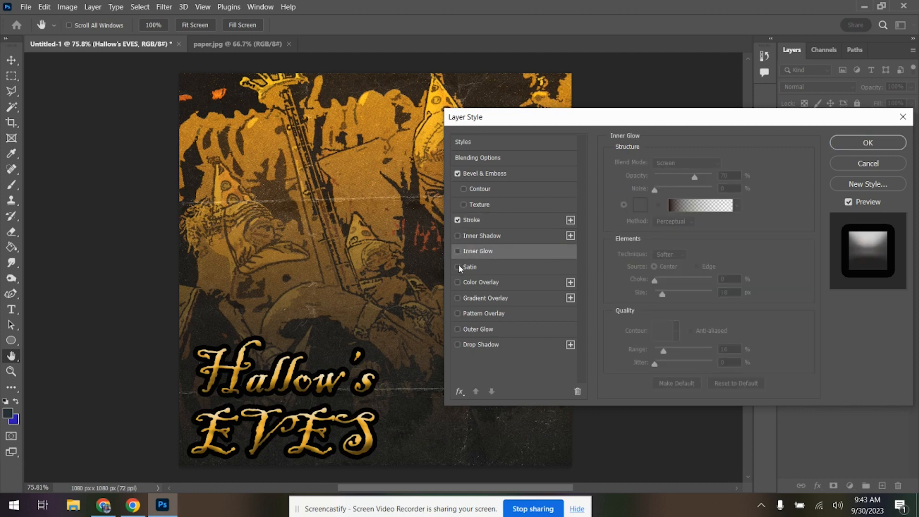
left_click(457, 267)
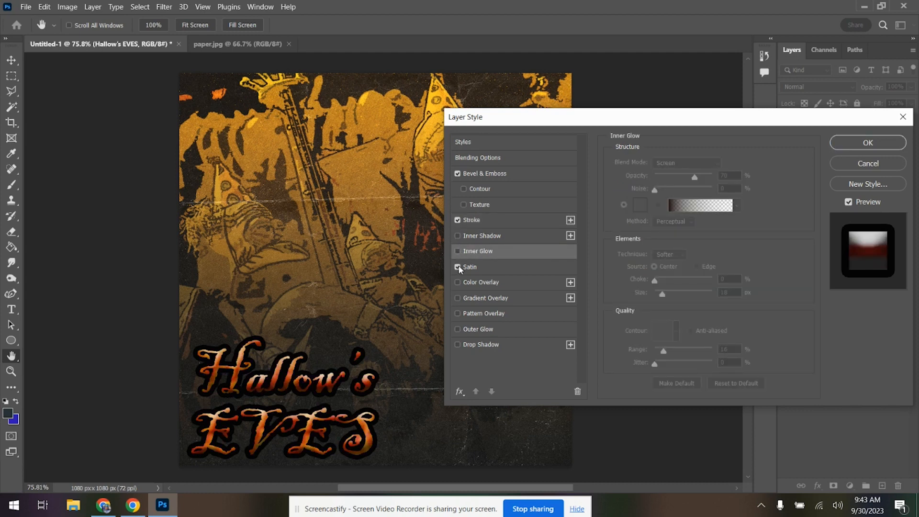
left_click(486, 269)
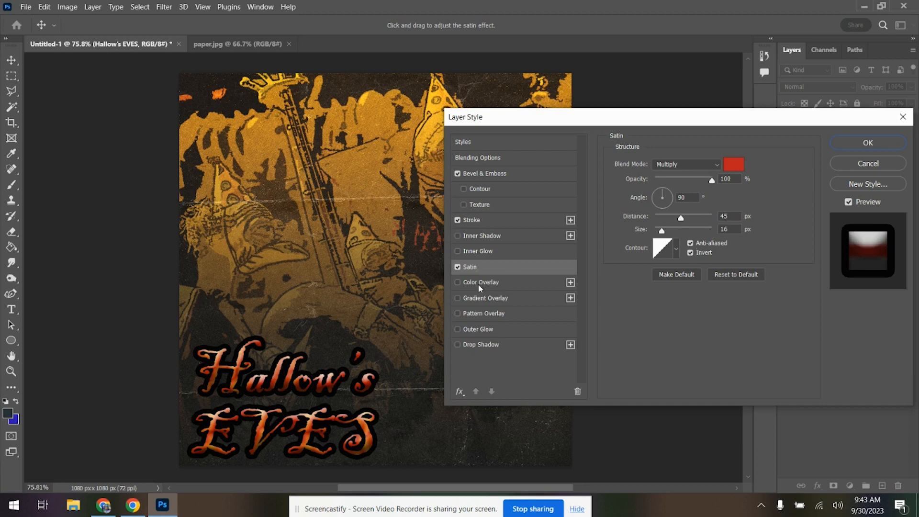
- Try a Color Overlay and an Outer Glow on the title text
left_click(457, 283)
left_click(457, 283)
left_click(493, 283)
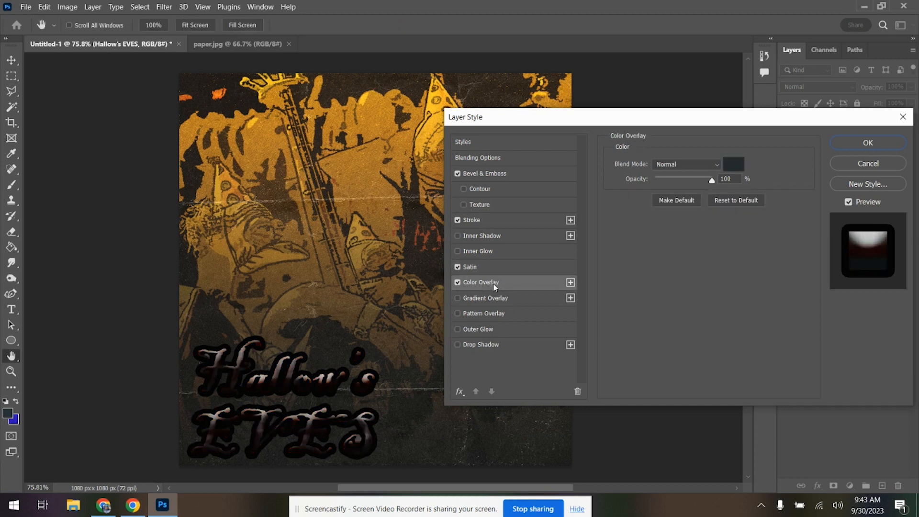
left_click(457, 283)
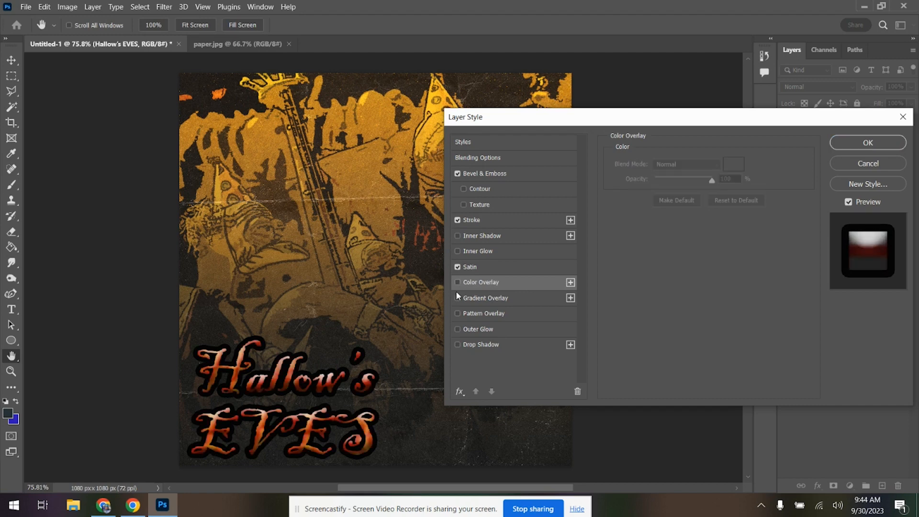
left_click(457, 329)
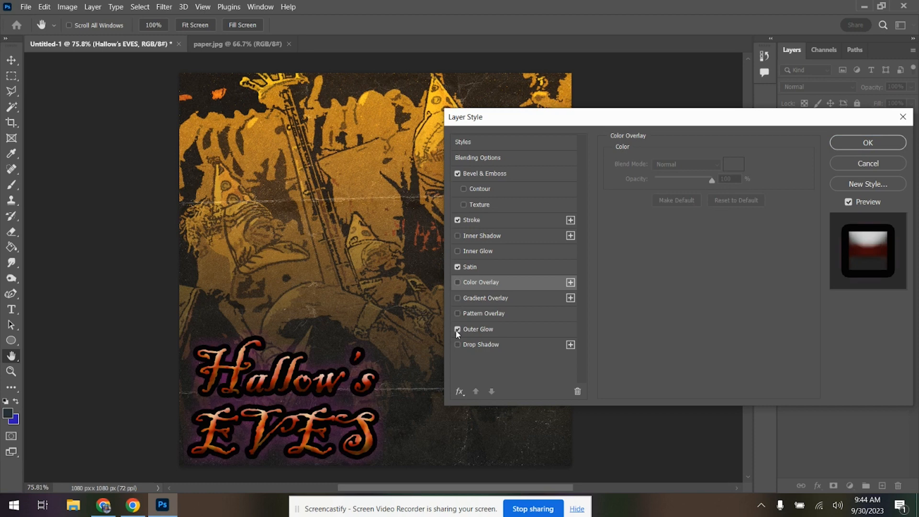
left_click(457, 329)
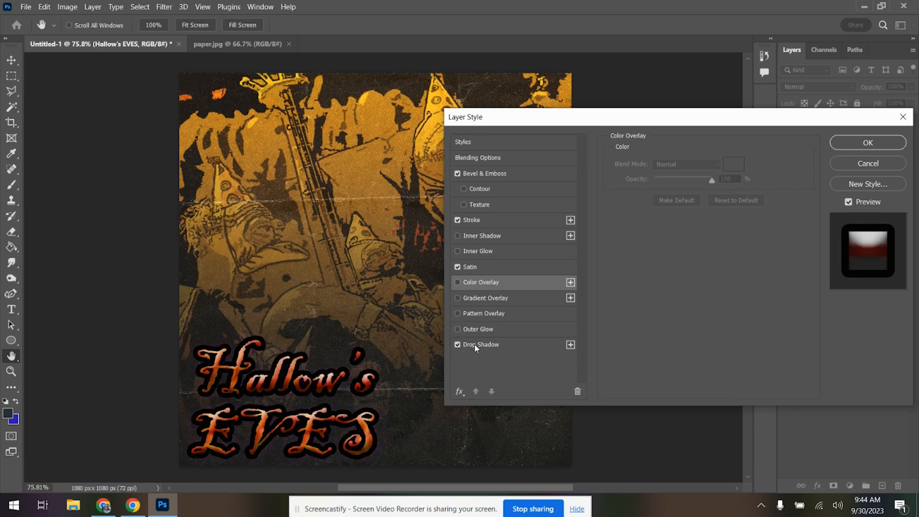
- Try a Drop Shadow with a 52° global light angle, 24 px distance and 8% spread, turn it off and apply the layer styles
left_click(501, 344)
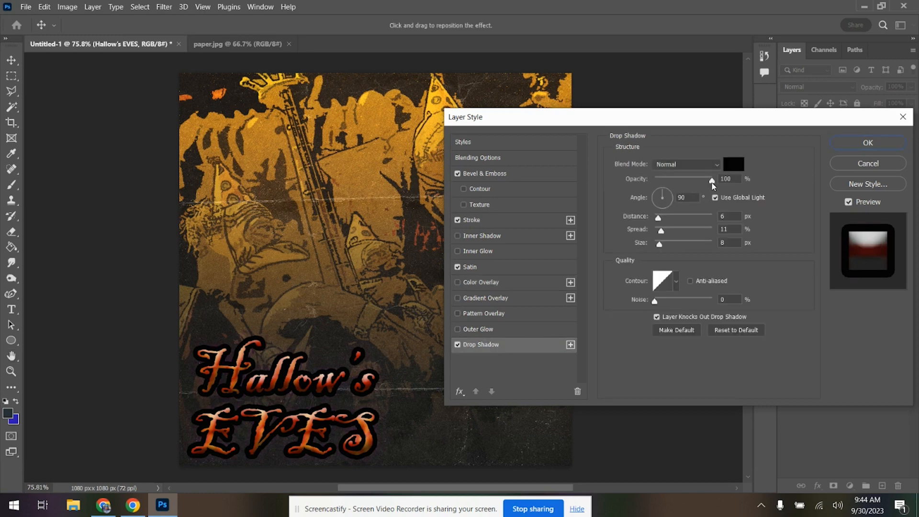
left_click(666, 193)
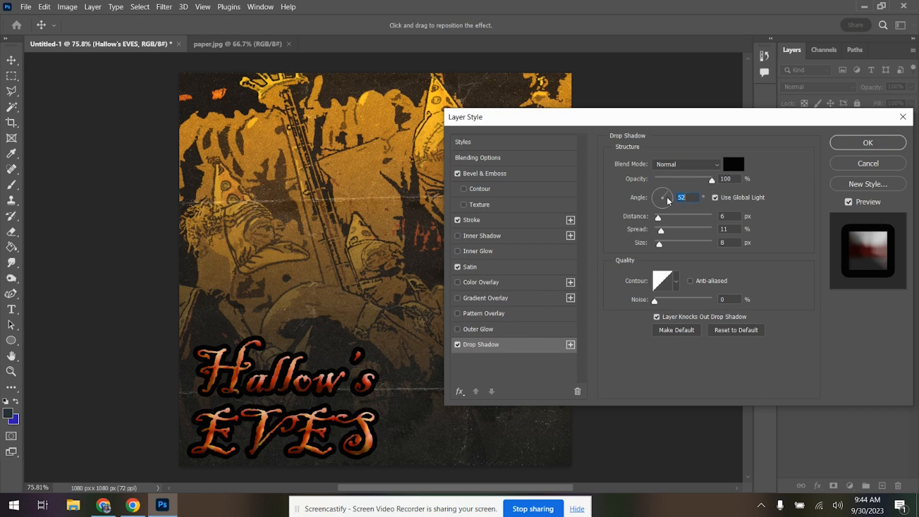
left_click_drag(658, 219, 669, 234)
left_click(660, 233)
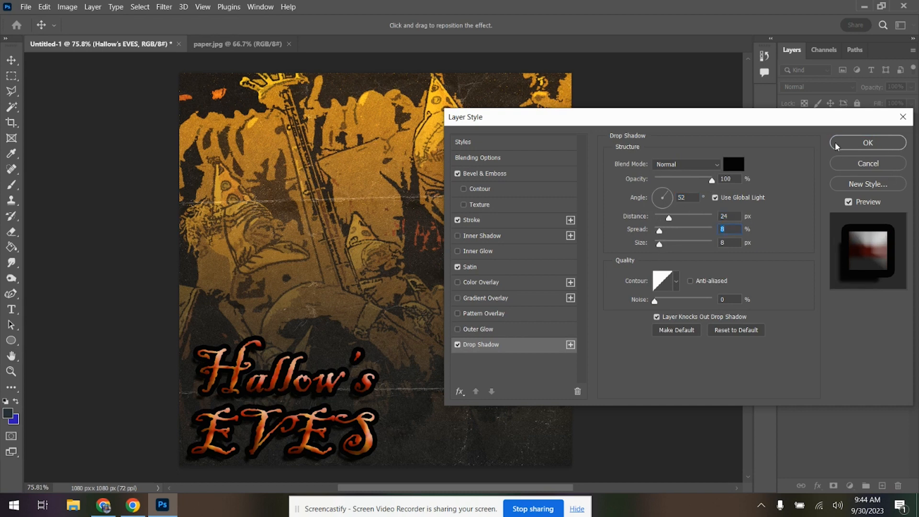
left_click(458, 345)
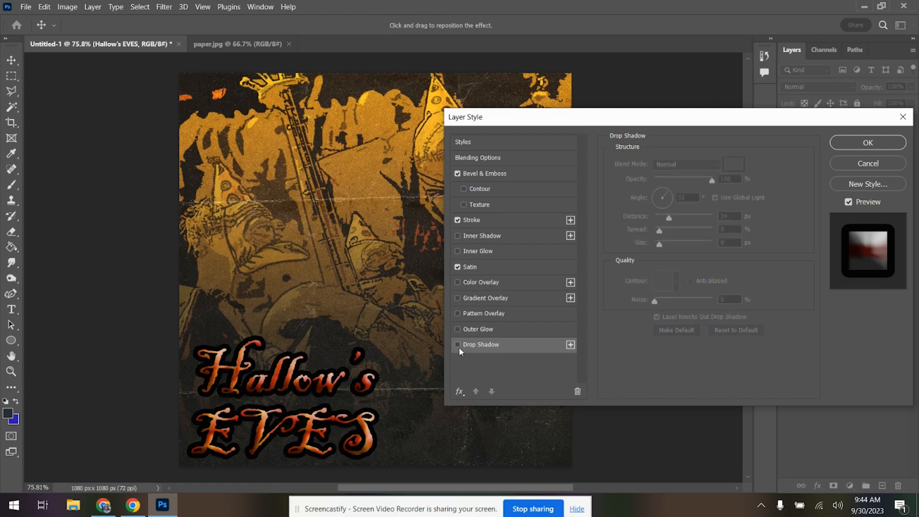
left_click(872, 146)
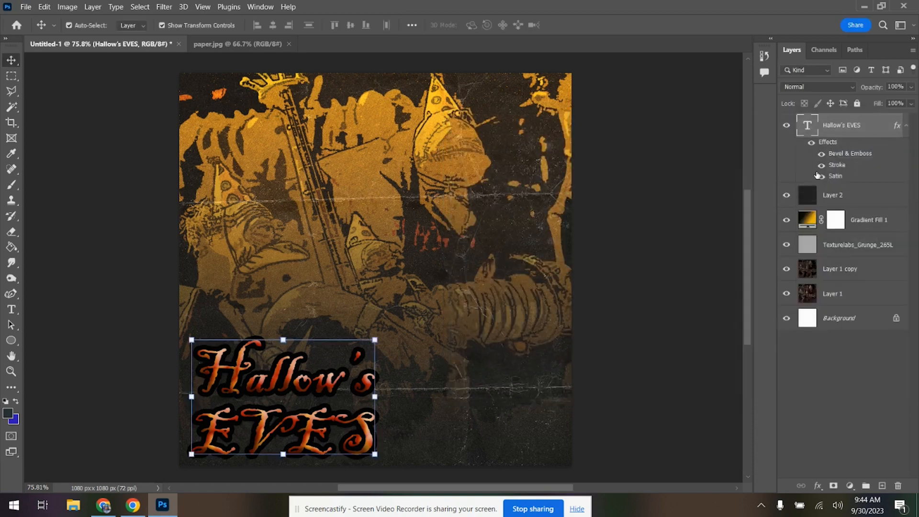
left_click(818, 486)
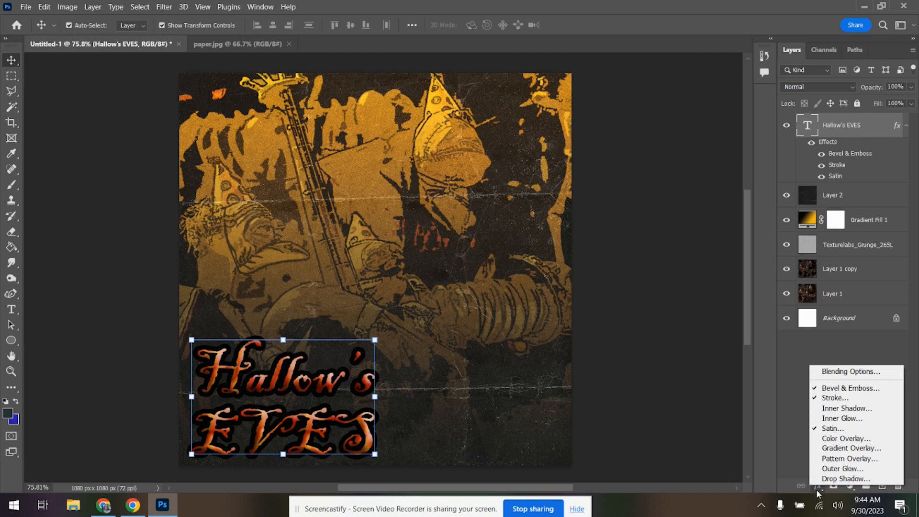
left_click(816, 489)
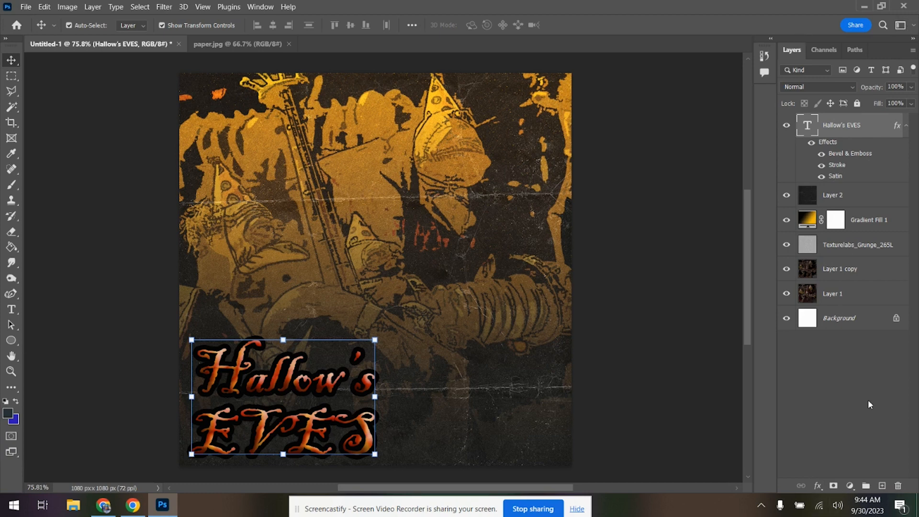
- Open parental warning.png, select the whole image and copy it
left_click(11, 75)
left_click(25, 7)
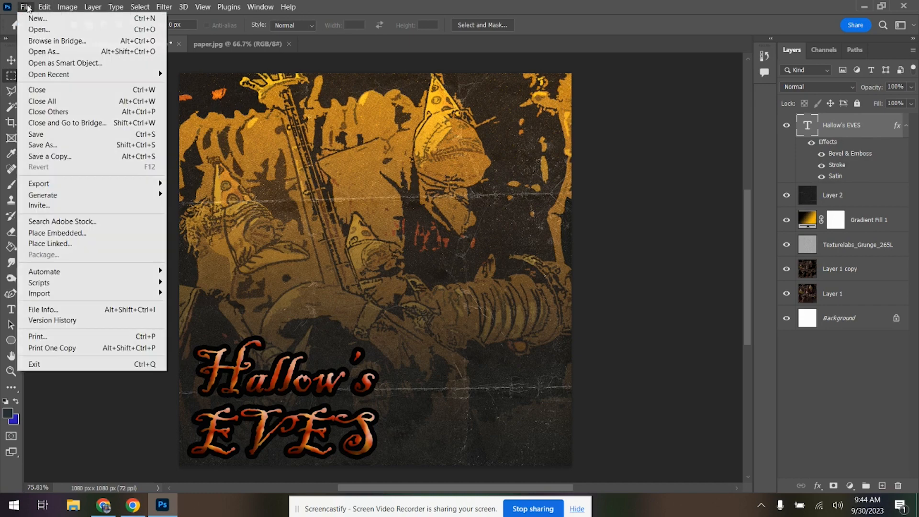
left_click(38, 29)
left_click(494, 276)
left_click(682, 413)
key("ctrl+a")
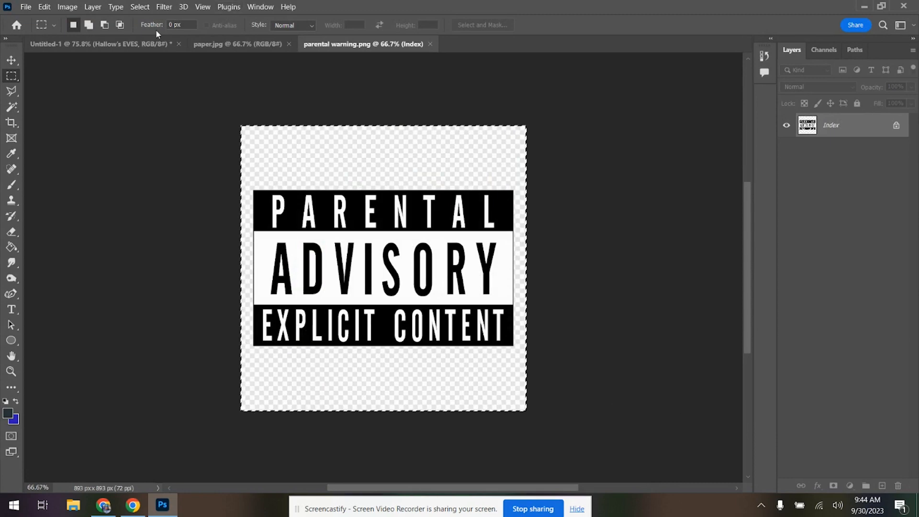
- Close paper.jpg and paste the copied Parental Advisory image into the poster as a new layer
left_click(254, 43)
left_click(288, 43)
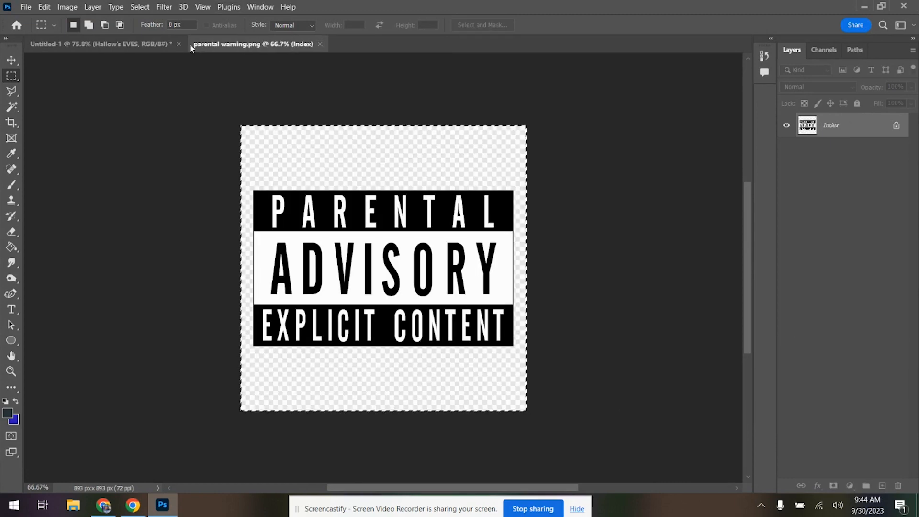
left_click(154, 44)
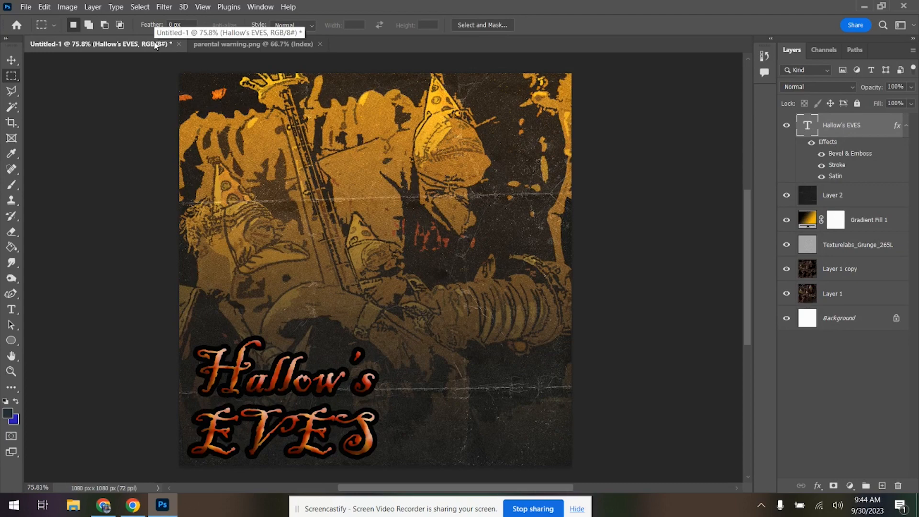
key("ctrl+v")
key("ctrl+t")
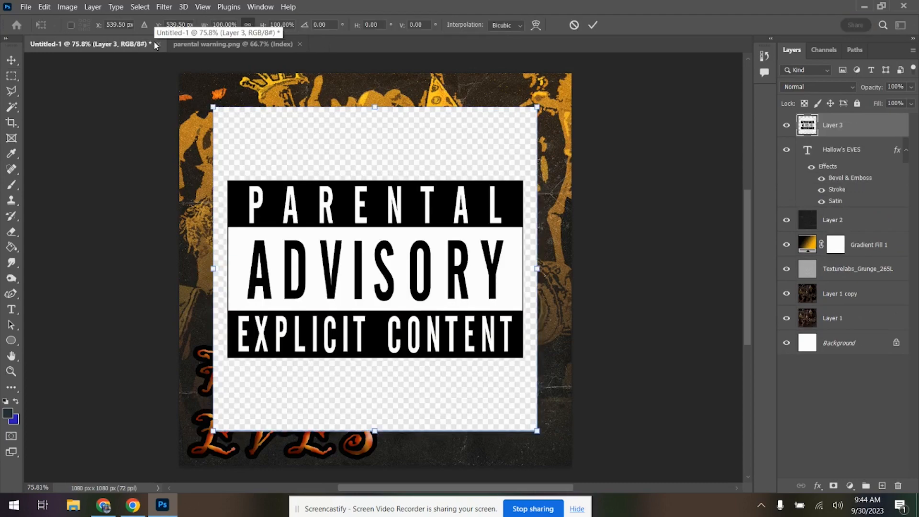
left_click_drag(210, 104, 318, 212)
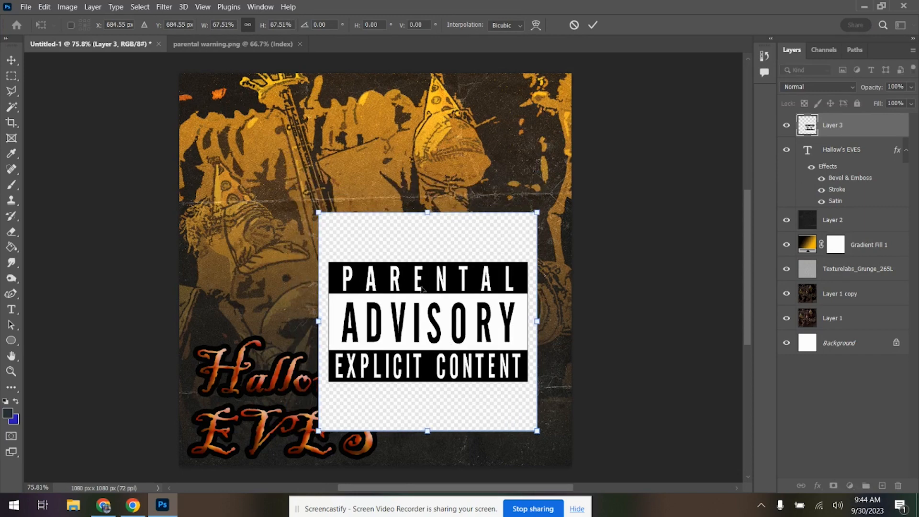
left_click(212, 47)
- Crop the parental warning.png image to the rectangle of the Parental Advisory label, removing the checkered margins
key("m")
key("ctrl+a")
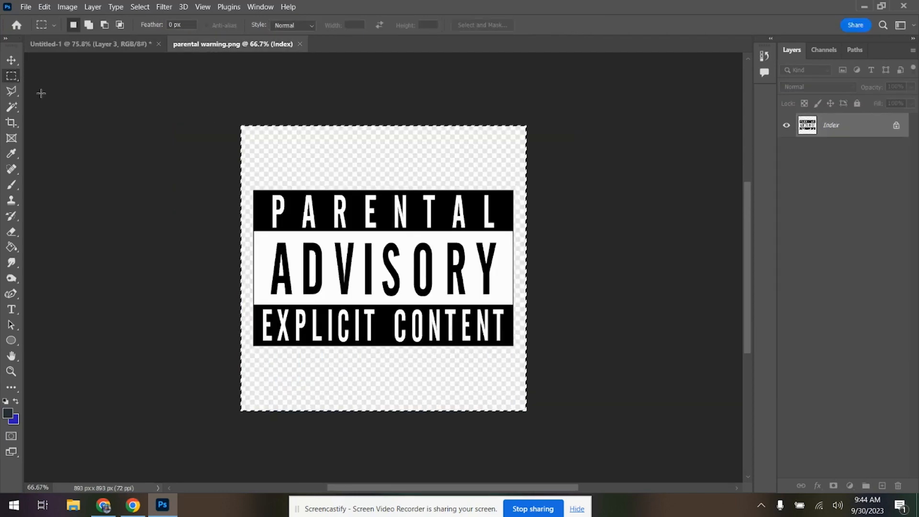
left_click(180, 195)
left_click_drag(253, 189, 513, 346)
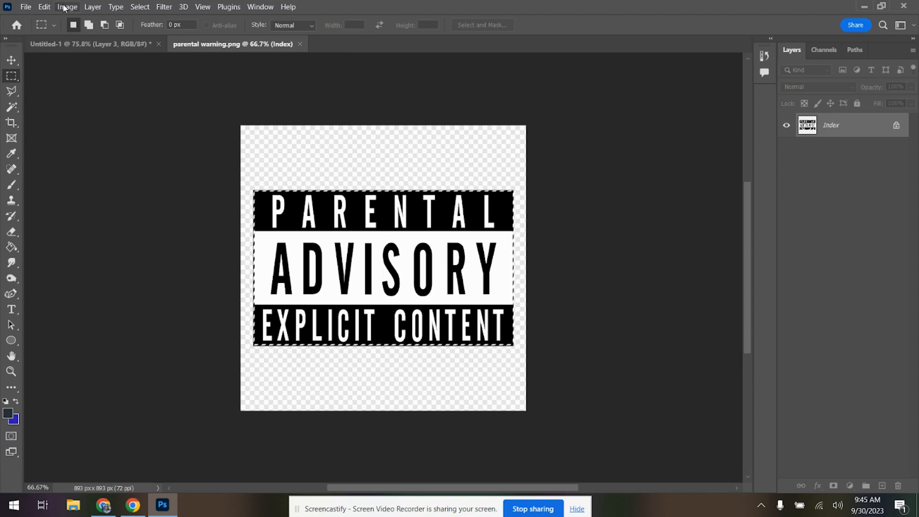
left_click(65, 7)
left_click(69, 124)
left_click(109, 84)
- Save the cropped parental warning.png and close it
left_click(24, 6)
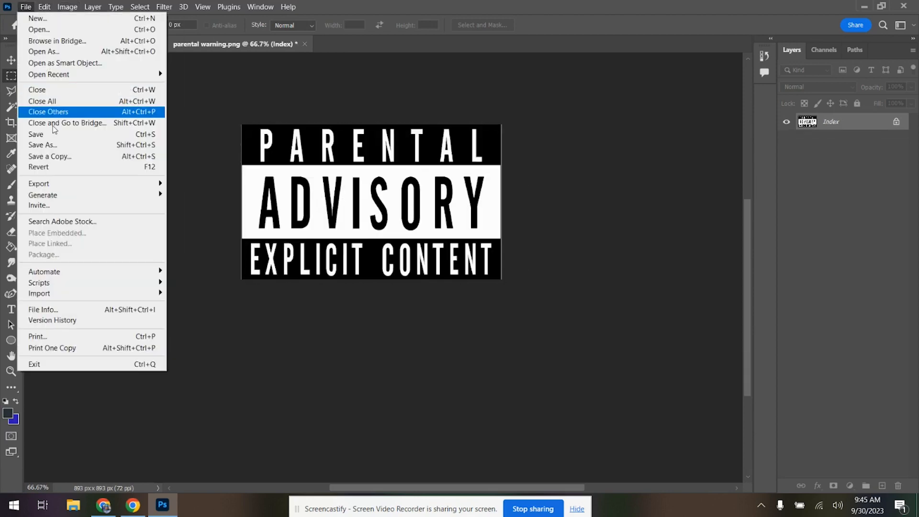
left_click(79, 134)
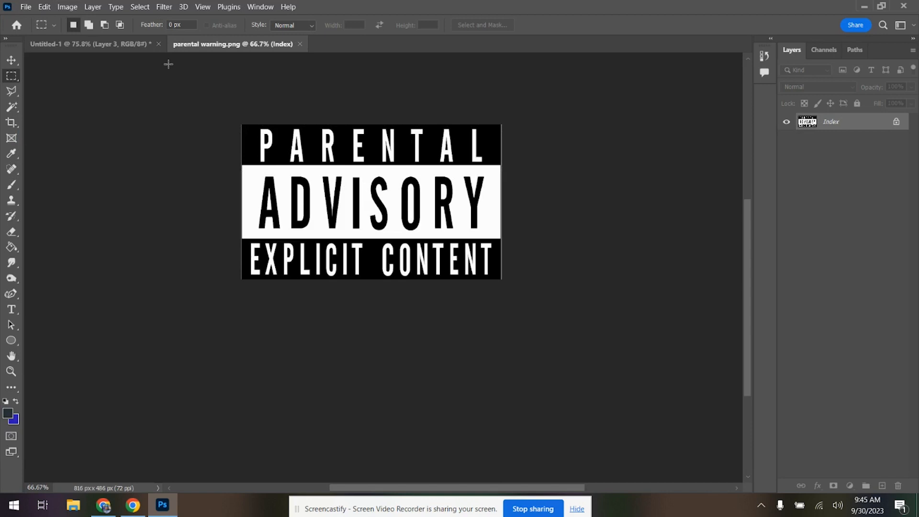
left_click(300, 44)
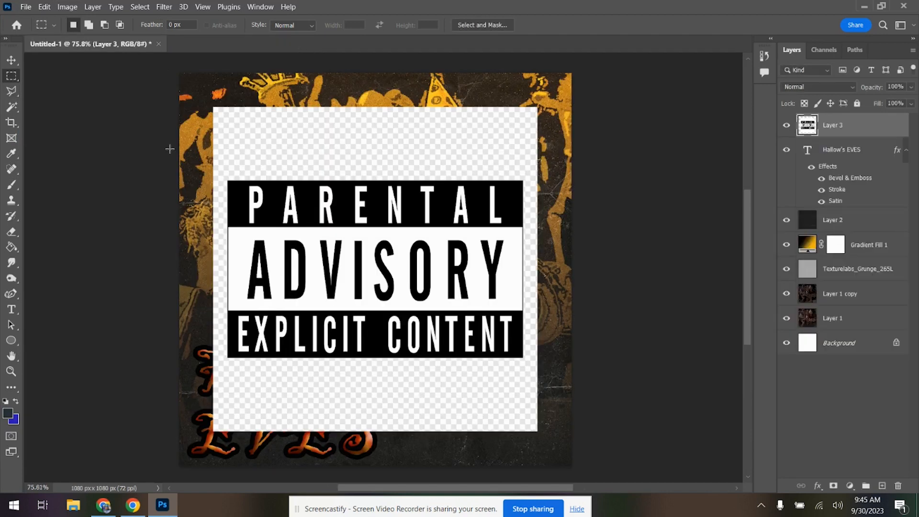
- Mask the pasted layer to the Parental Advisory label's rectangle, hiding the checkered margins, and apply the layer mask
left_click_drag(227, 180, 523, 359)
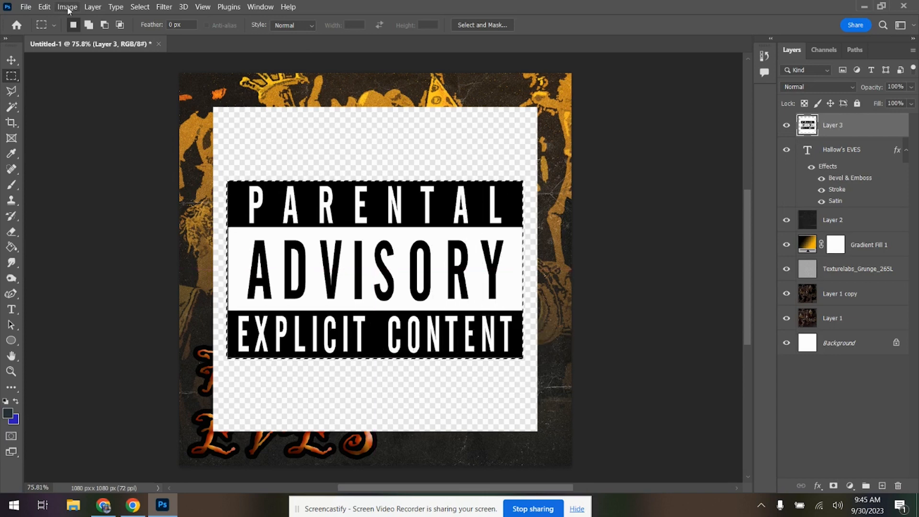
left_click(68, 7)
left_click(67, 8)
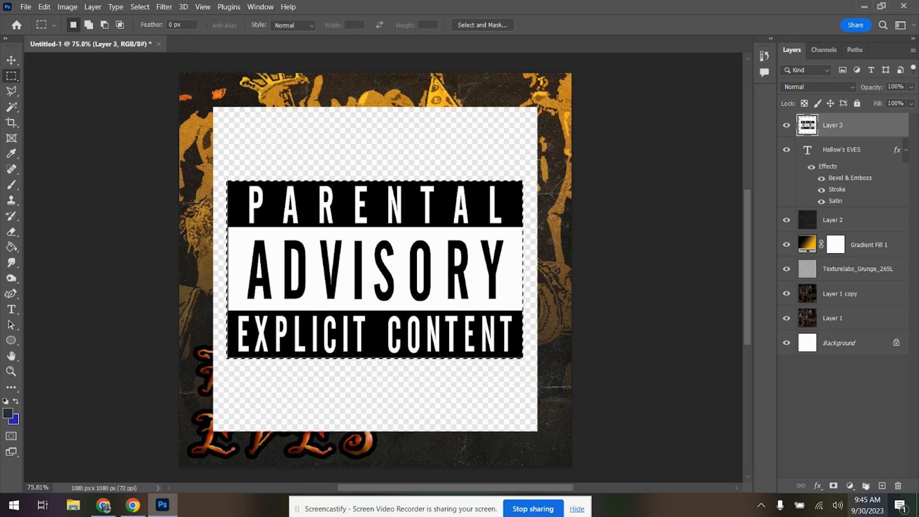
left_click(833, 485)
right_click(824, 124)
left_click(831, 159)
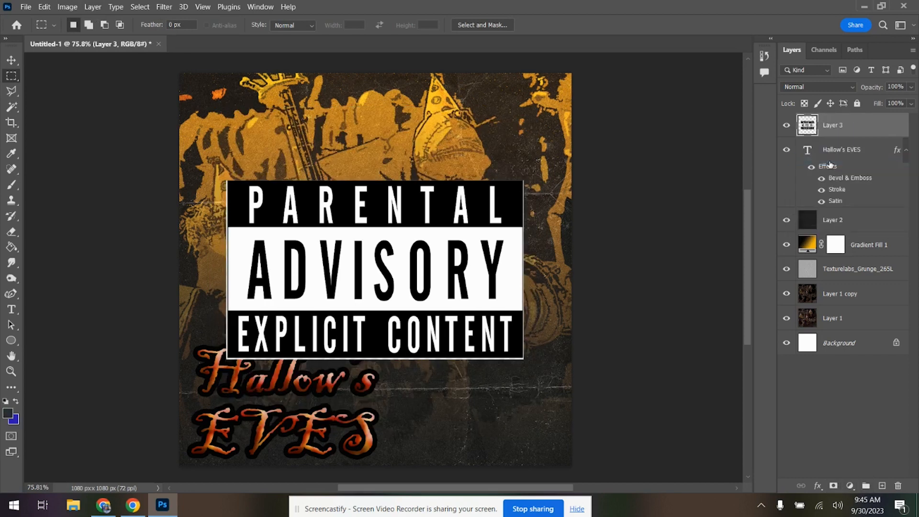
- Scale the Parental Advisory label to about 32% and position it in the bottom-right corner of the poster
key("ctrl+t")
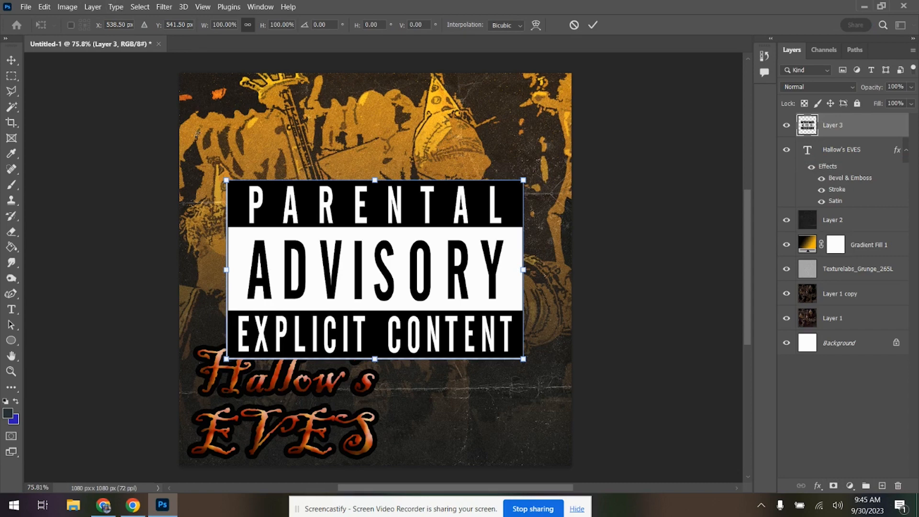
left_click_drag(228, 182, 373, 267)
left_click_drag(458, 317, 502, 423)
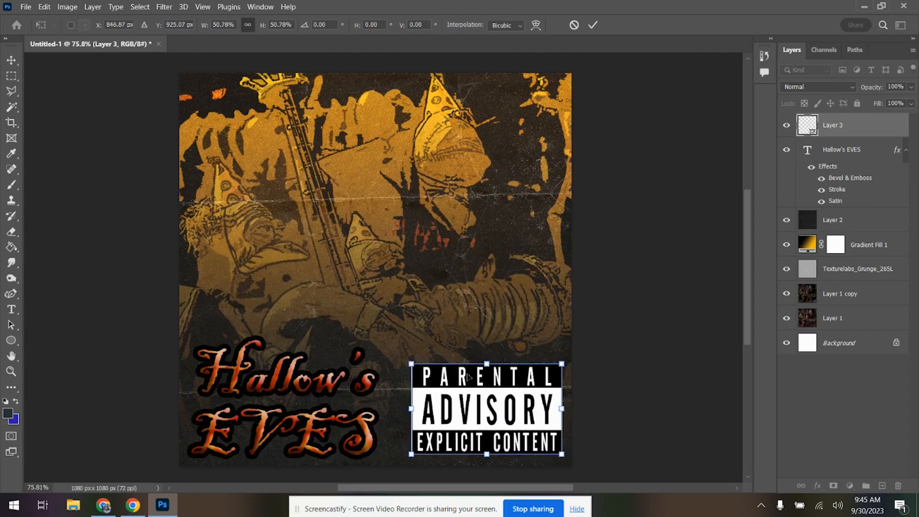
left_click_drag(407, 359, 462, 393)
left_click_drag(515, 429, 518, 436)
key("Right")
key("Right")
key("Down")
key("Down")
key("Right")
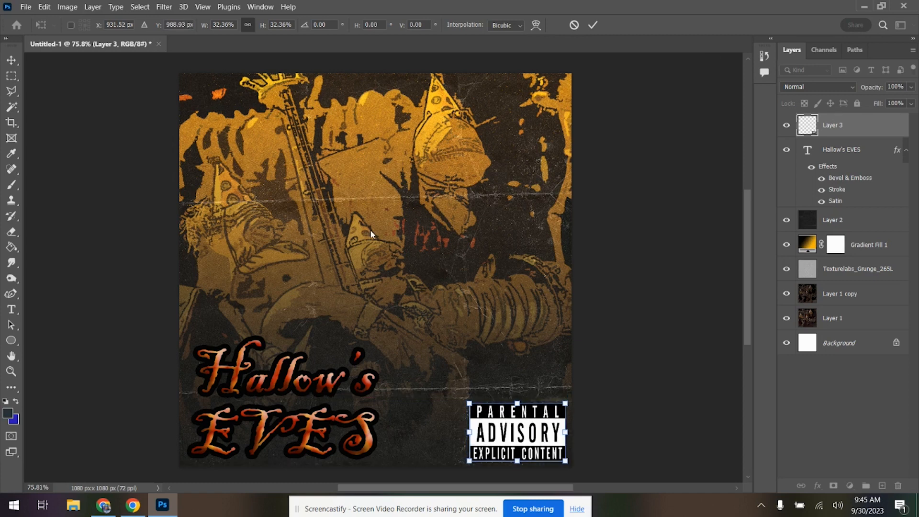
key("Return")
- Set the blend mode of the Parental Advisory label layer to Darker Color
key("m")
left_click(840, 89)
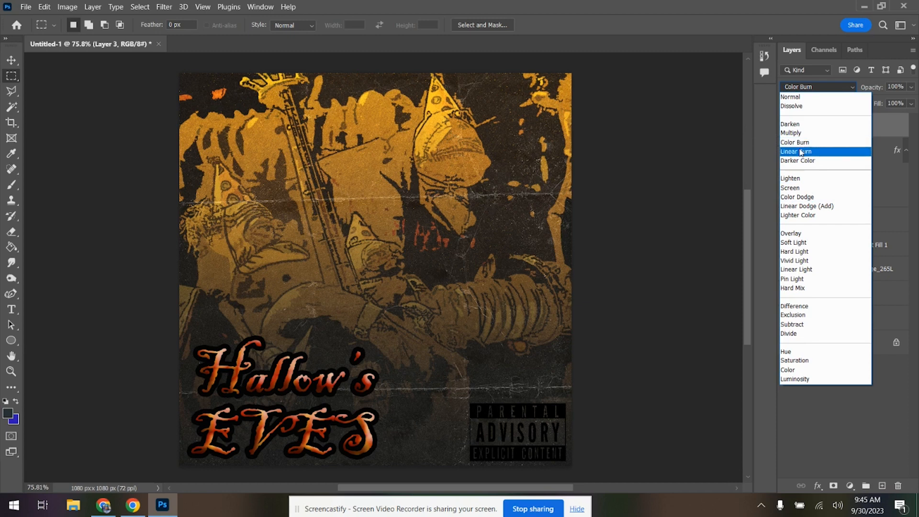
left_click(808, 160)
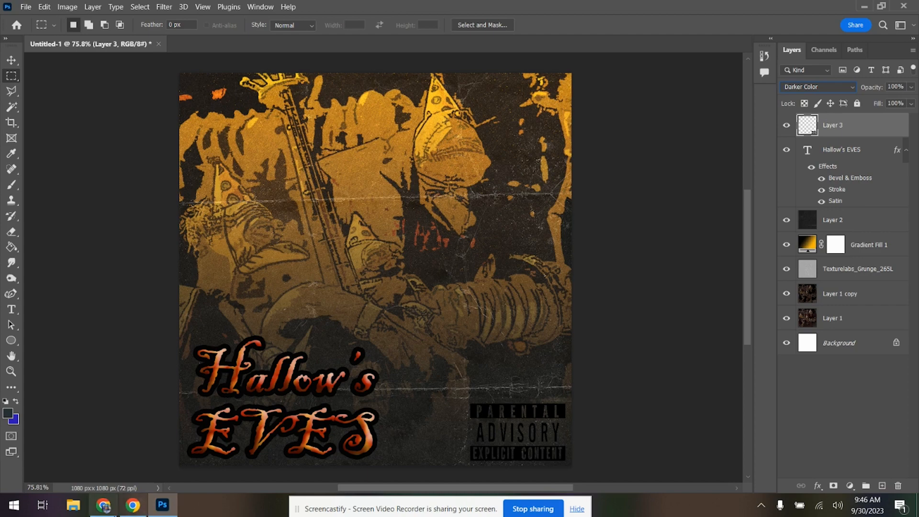
- Switch to Chrome, load texturelabs.org in a new tab and open the Film texture category
left_click(108, 512)
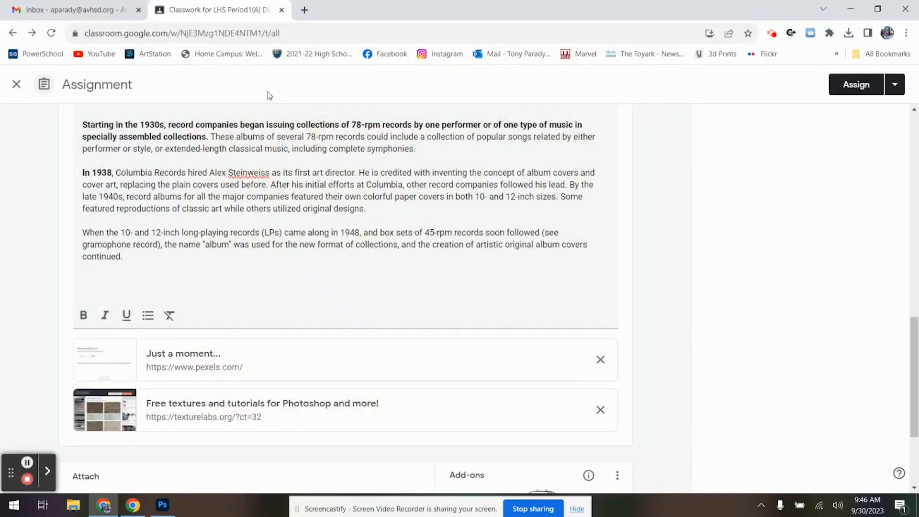
left_click(305, 10)
type("texturelabs.org/?ct=32")
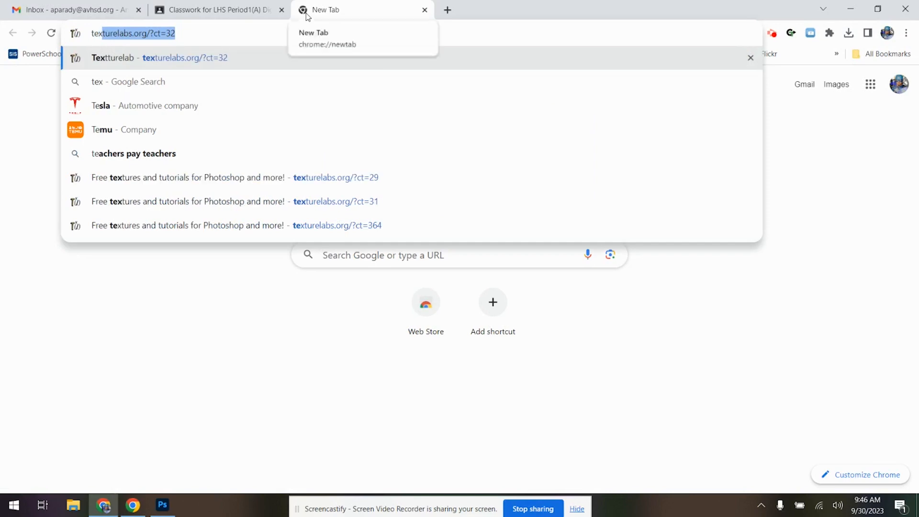
left_click(102, 67)
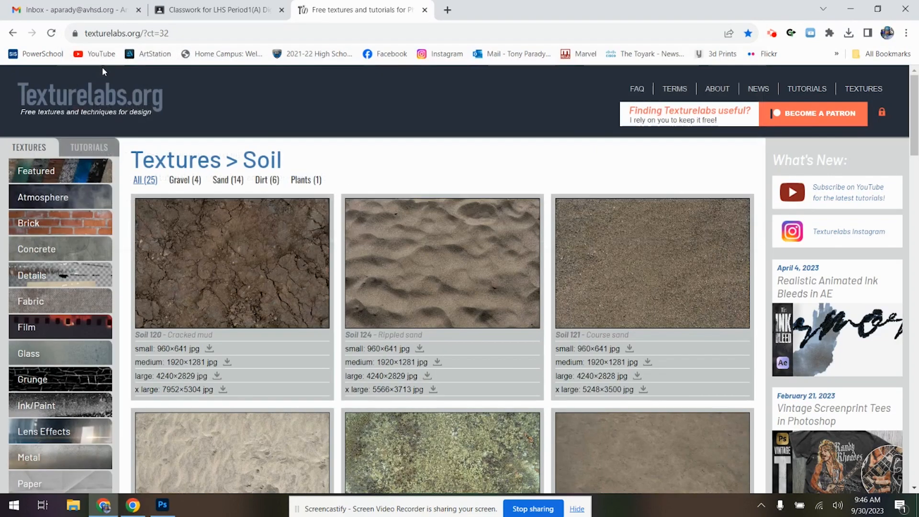
left_click(44, 328)
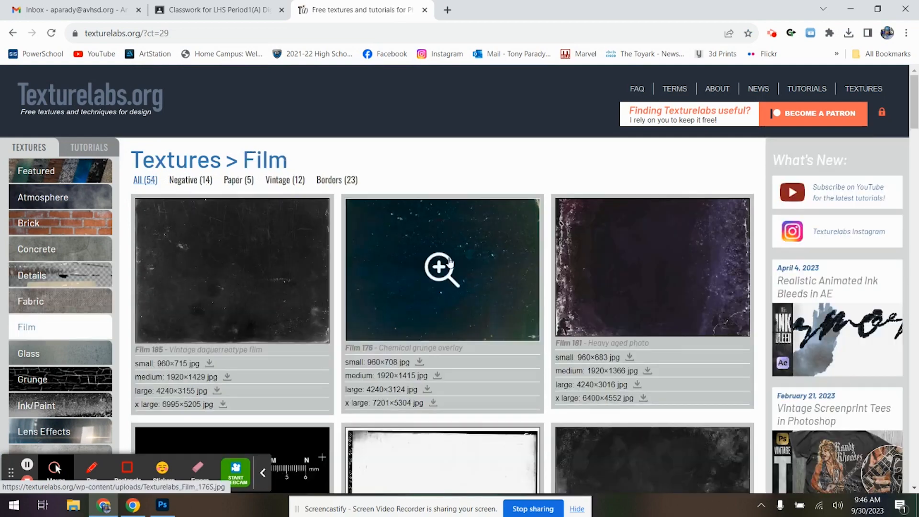
- Find the Film 146 Daguerreotype plate dark texture and download its large 4240×3348 JPG
scroll(441, 273, "down", 10)
scroll(441, 274, "down", 12)
scroll(437, 267, "up", 7)
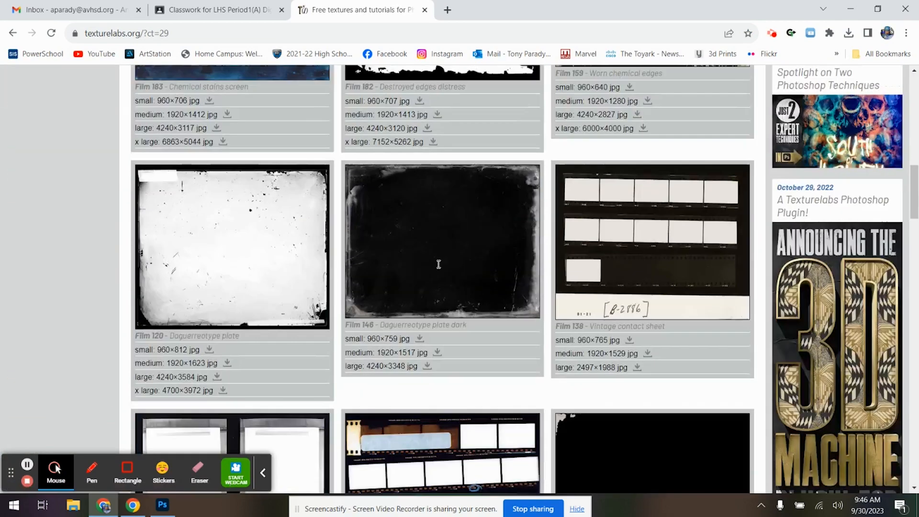
left_click(426, 366)
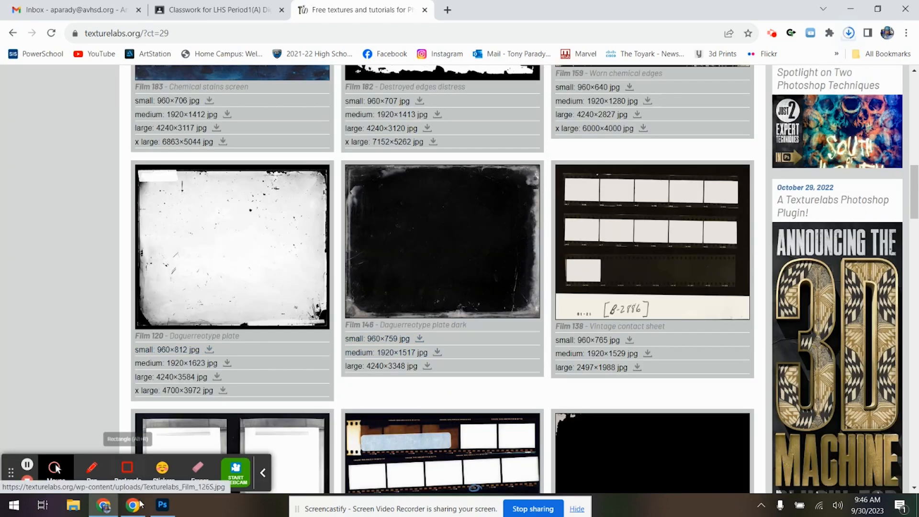
- Switch back to Photoshop and place Texturelabs_Film_146L from the Downloads folder as an embedded layer in the poster
left_click(162, 505)
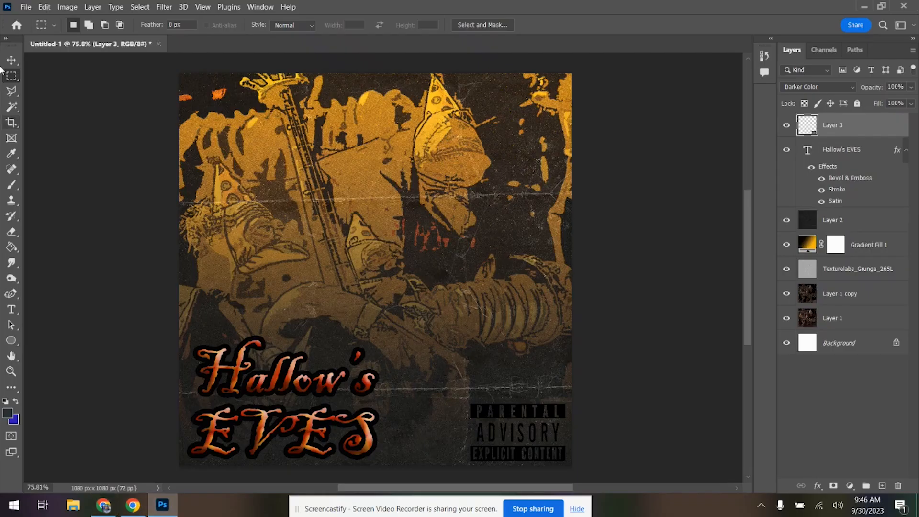
left_click(25, 7)
left_click(50, 233)
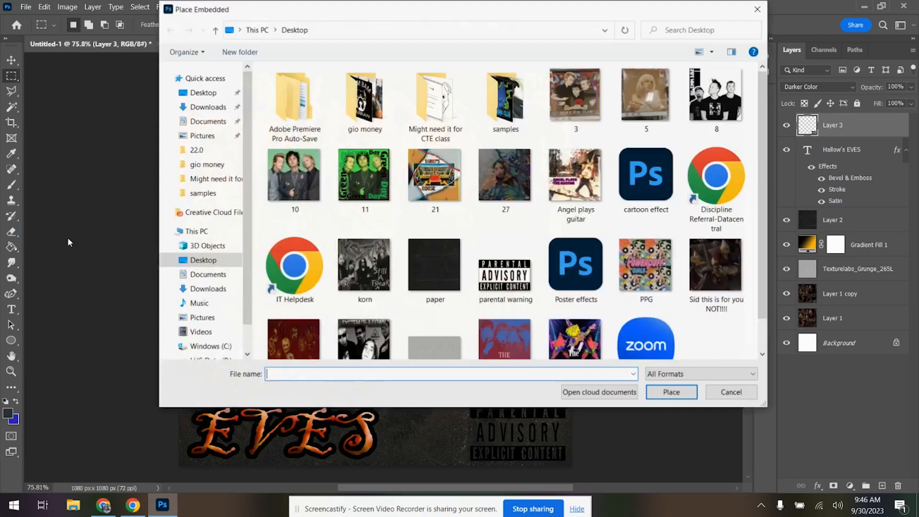
left_click(211, 107)
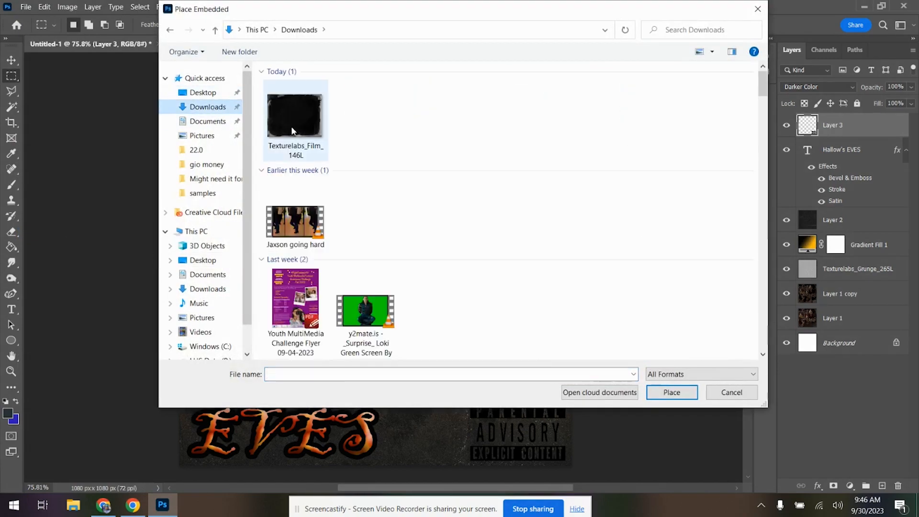
left_click(296, 120)
left_click(671, 393)
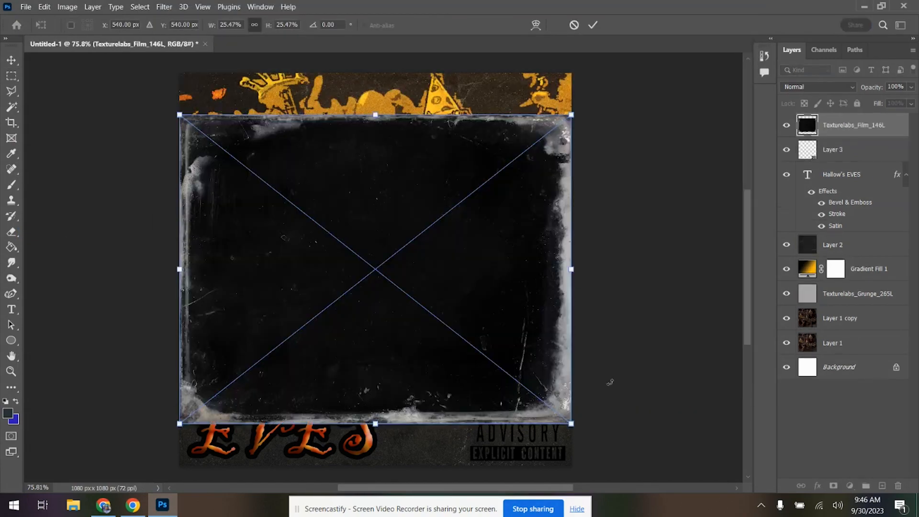
- Distort the placed film texture vertically to cover the canvas's full height and set its blend mode to Color Dodge
right_click(343, 286)
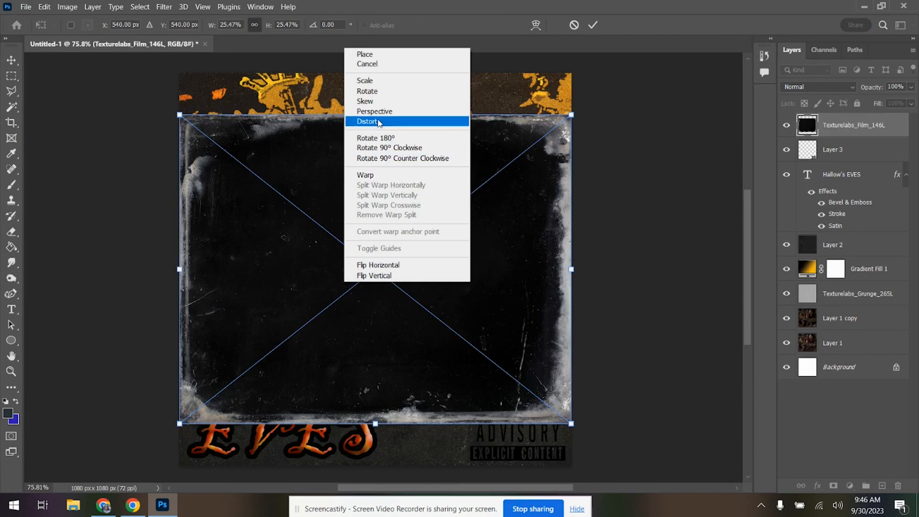
left_click(372, 119)
left_click_drag(375, 115, 373, 73)
left_click_drag(376, 425, 378, 467)
key("Return")
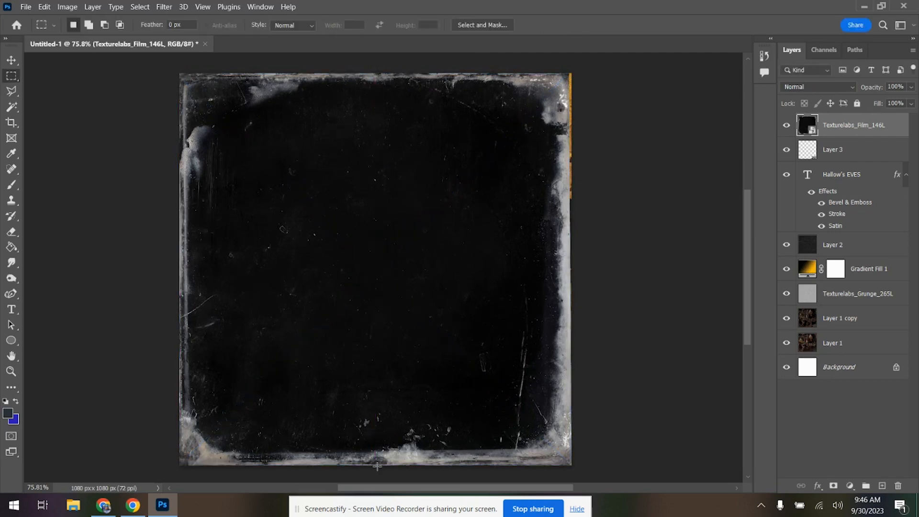
left_click(829, 88)
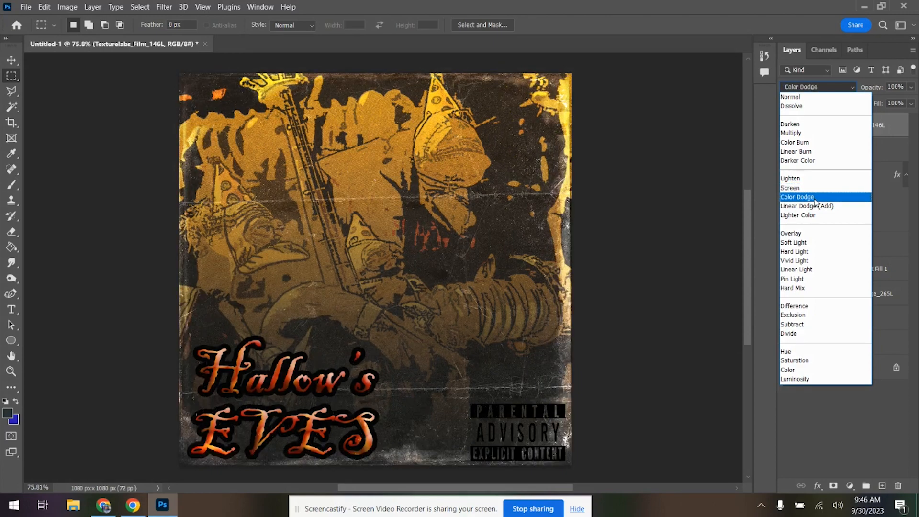
left_click(815, 200)
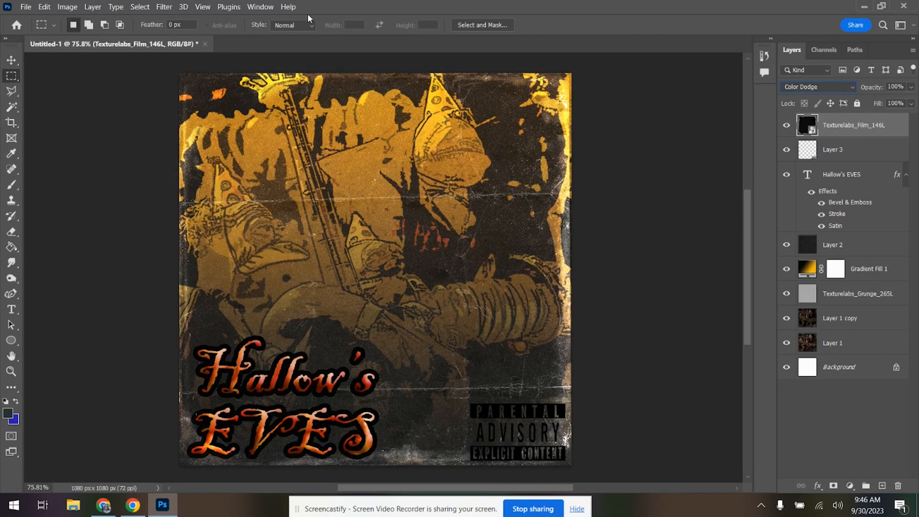
- Flatten the poster and save it to the Desktop as a large-file-size PNG named "Your name Hallow's Eve"
left_click(93, 7)
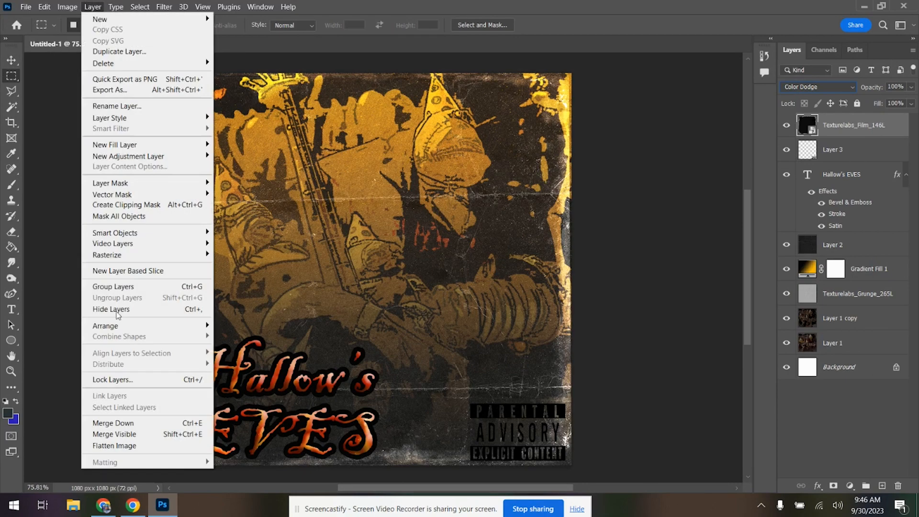
left_click(123, 446)
left_click(25, 7)
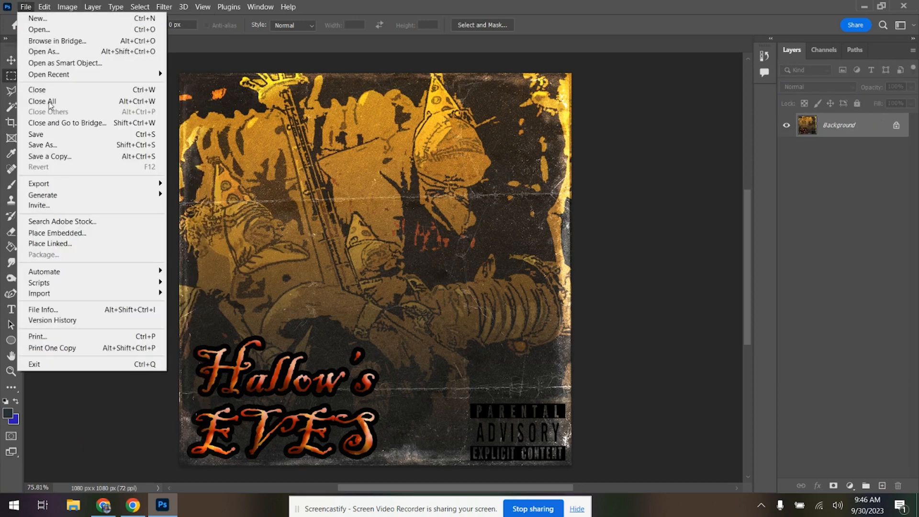
left_click(55, 145)
left_click(231, 386)
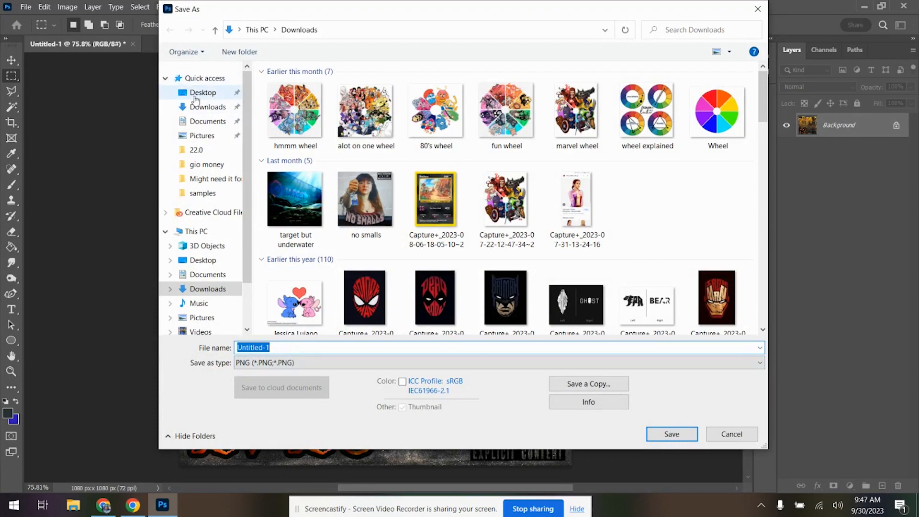
left_click(201, 93)
left_click(291, 348)
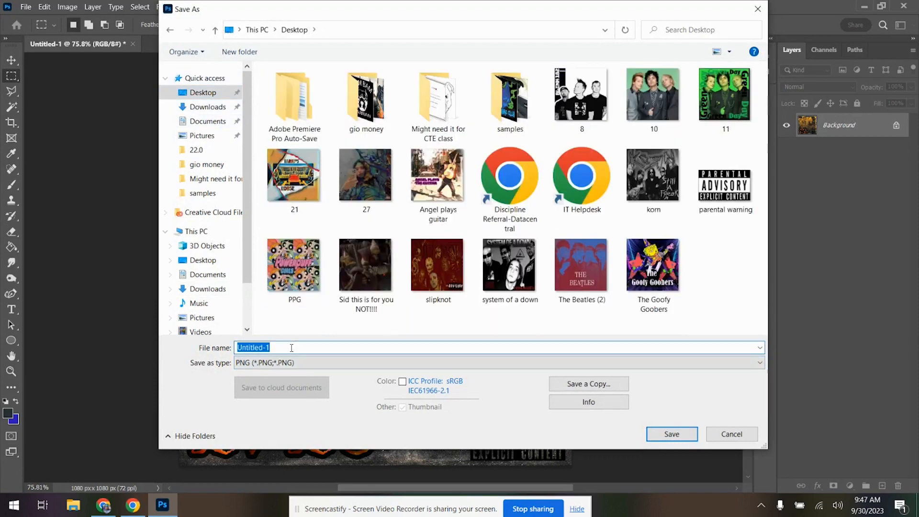
type("Ha")
type("Your name")
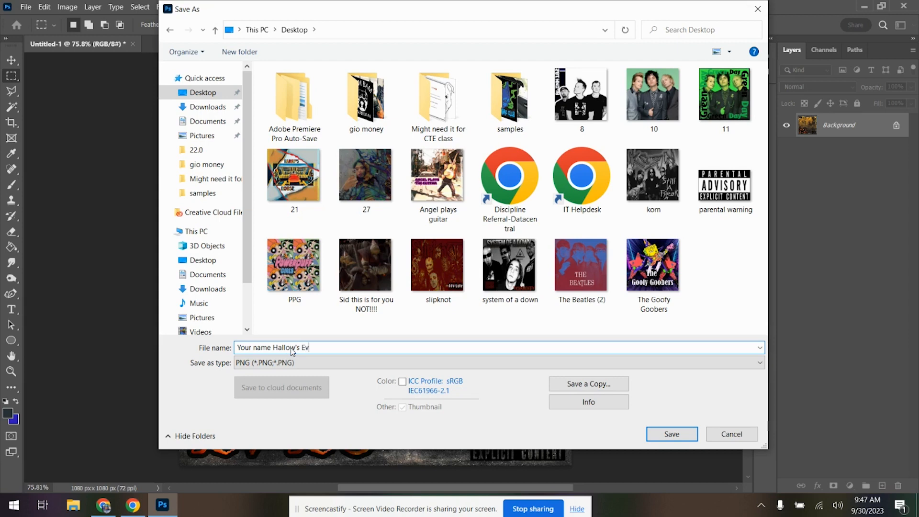
left_click(656, 436)
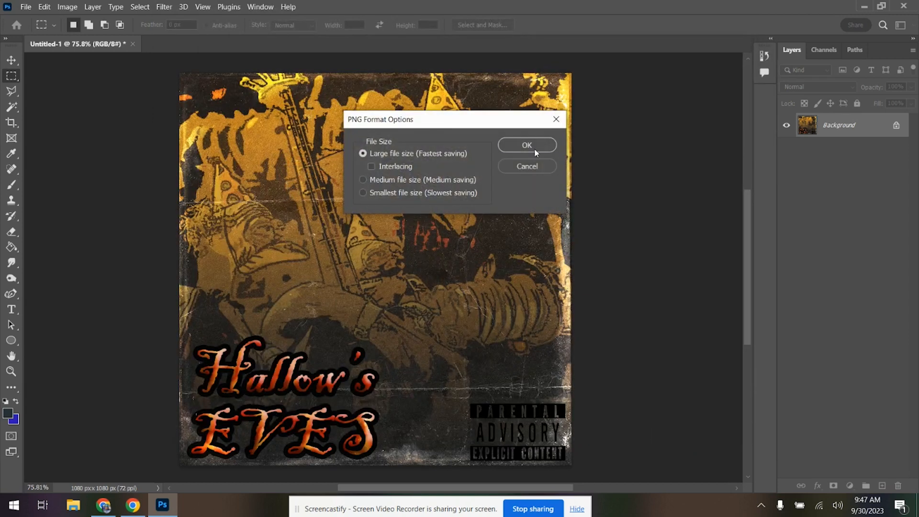
left_click(526, 146)
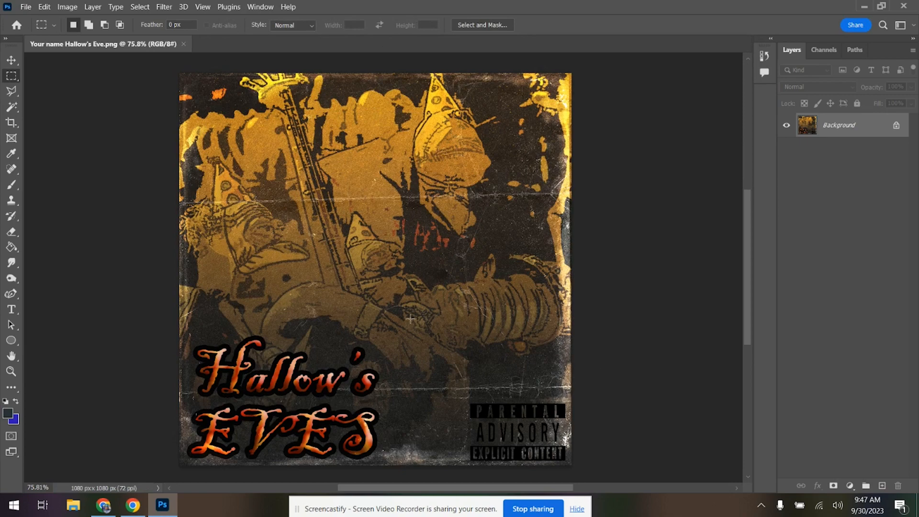
- Undo the flattening to restore the separate layers and delete the Gradient Fill 1 and Layer 1 layers
left_click(44, 7)
left_click(54, 19)
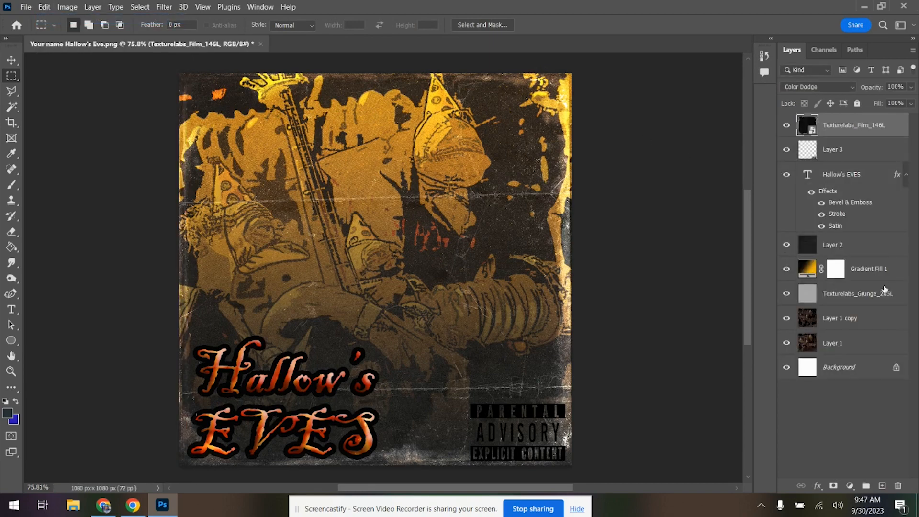
left_click_drag(889, 279, 898, 485)
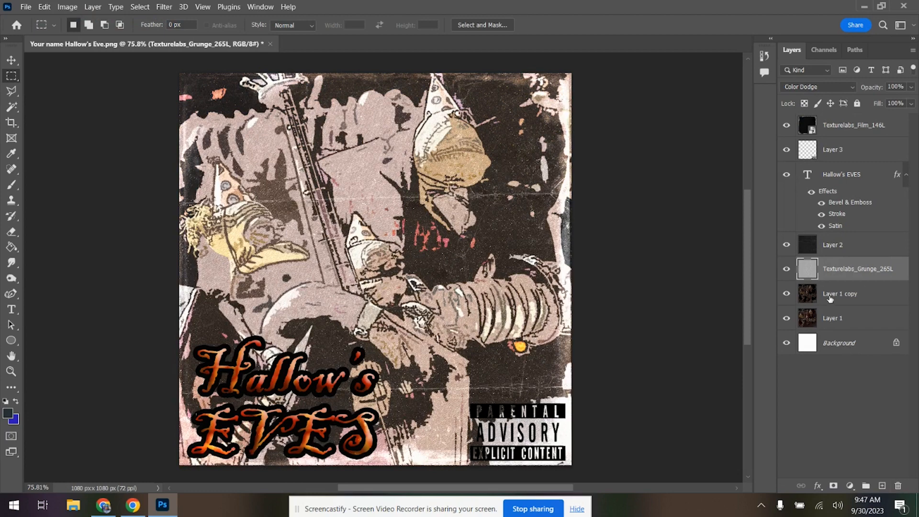
left_click_drag(857, 320, 899, 486)
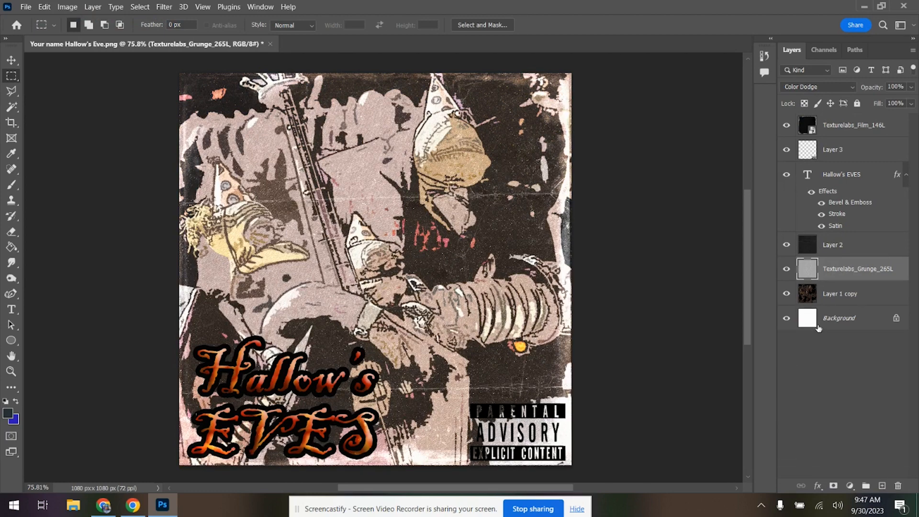
- Toggle the visibility of Layer 1 copy, Layer 3, the Hallow's EVES title and Layer 2 to examine what each contributes
left_click(786, 296)
left_click(786, 296)
left_click(840, 298)
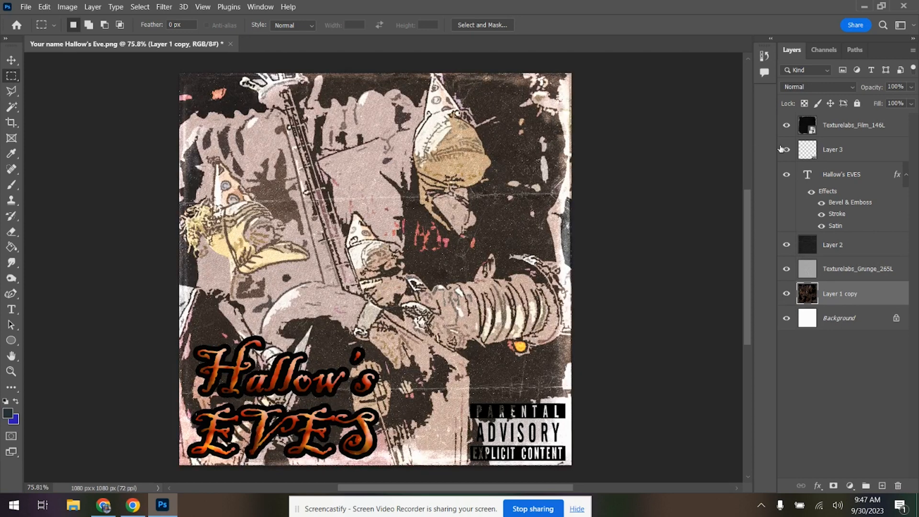
left_click(786, 151)
left_click(788, 176)
left_click(788, 176)
left_click(786, 245)
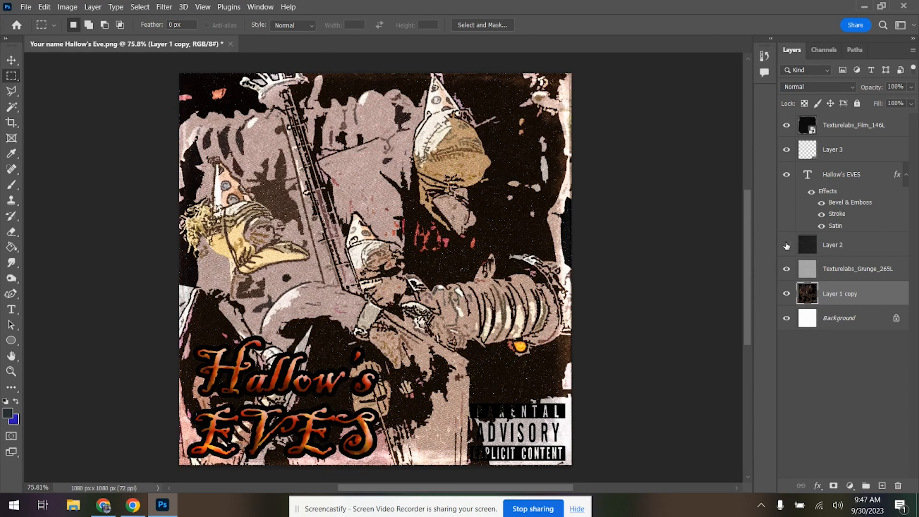
left_click(786, 245)
left_click(786, 245)
left_click(787, 245)
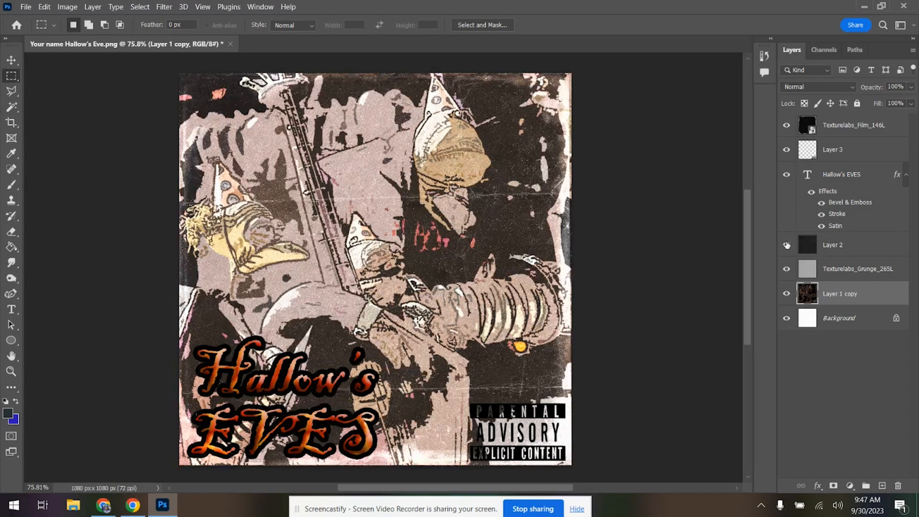